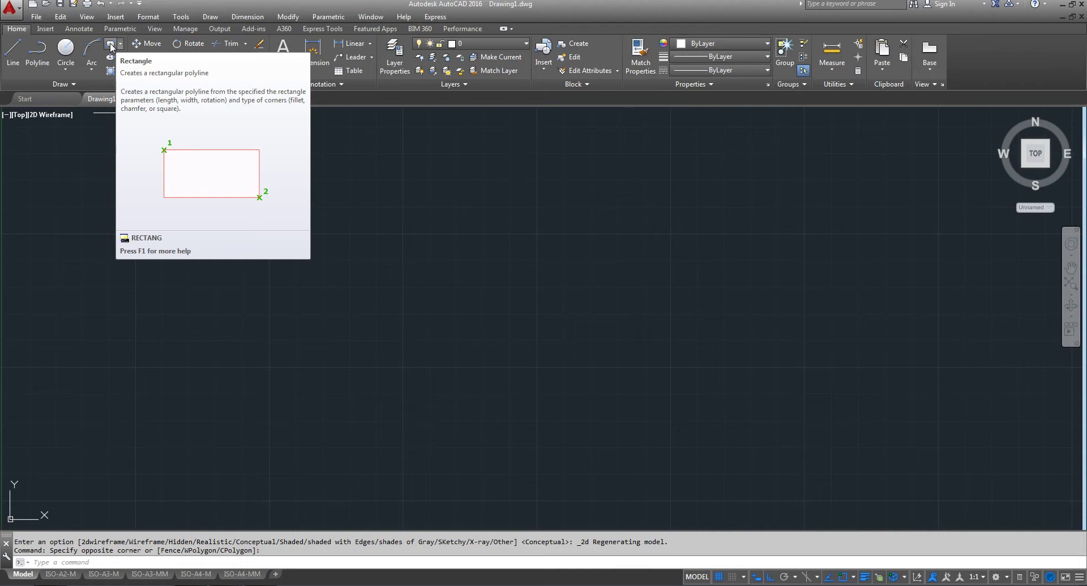
Step: Draw a rectangle with 5-unit line width and thickness 5 from two picked corners
{"action": "left_click", "coordinate": [111, 47]}
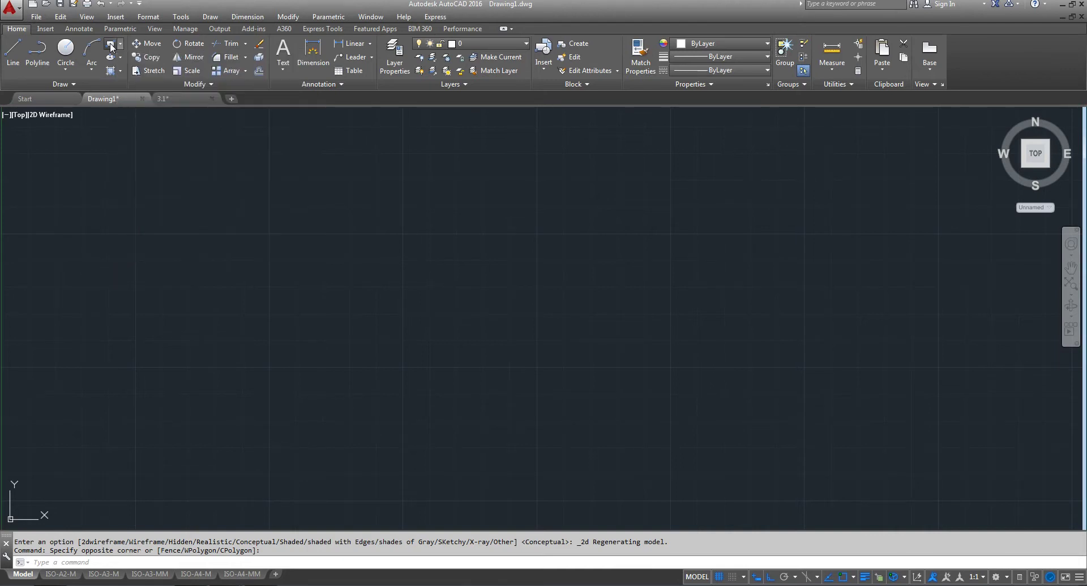
{"action": "left_click", "coordinate": [322, 253]}
{"action": "left_click", "coordinate": [573, 395]}
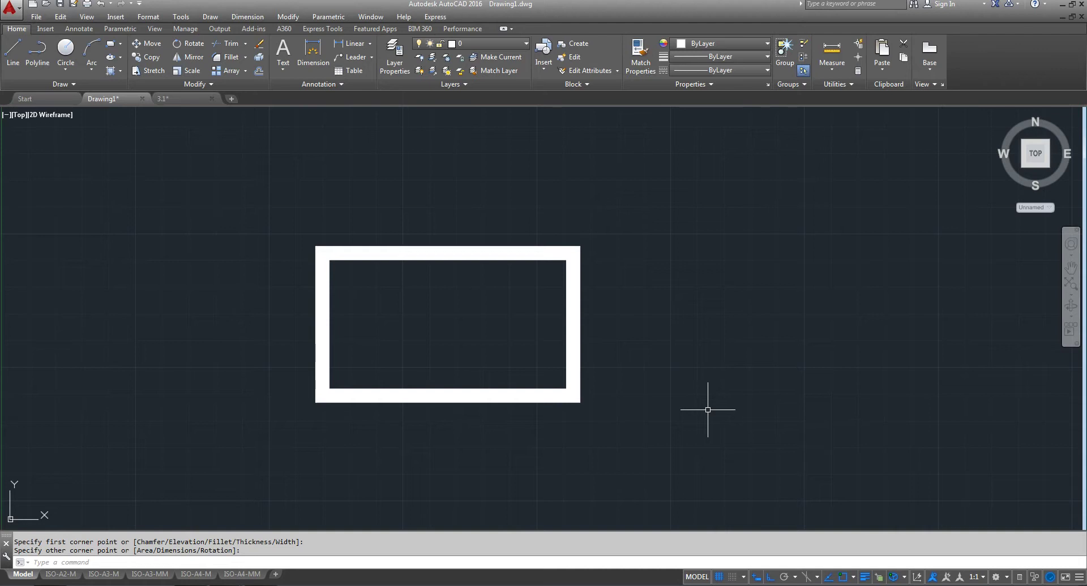
{"action": "left_click", "coordinate": [112, 49]}
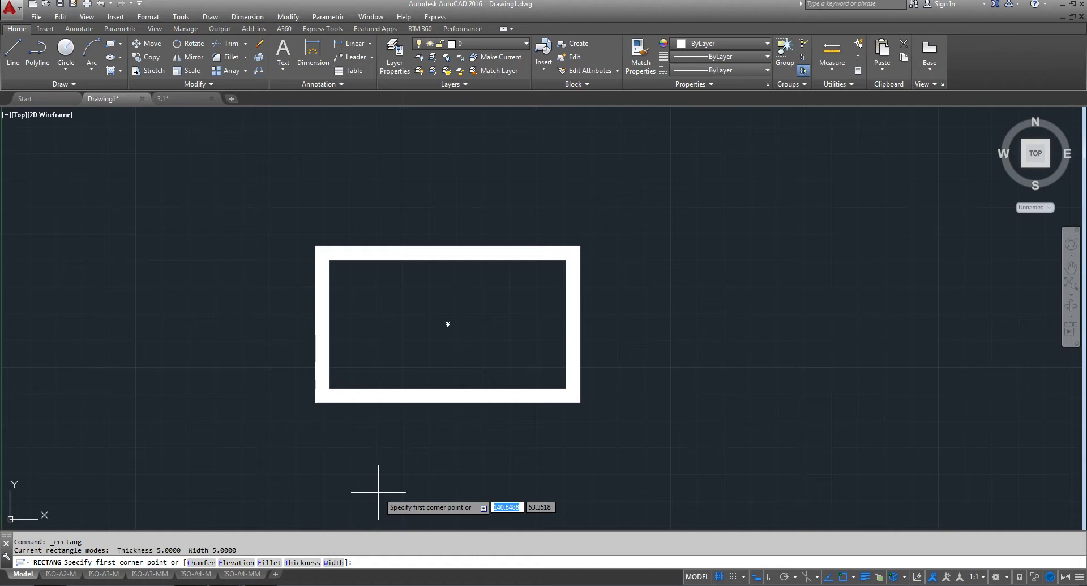
Step: Draw a second rectangle to the right with line width 0
{"action": "left_click", "coordinate": [334, 563]}
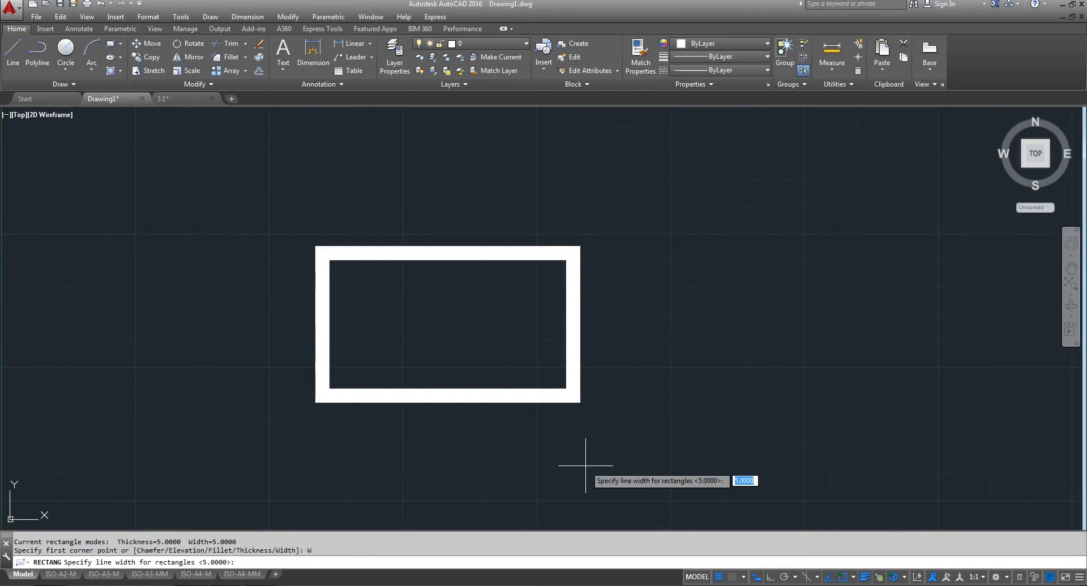
{"action": "type", "text": "0"}
{"action": "key", "text": "Return"}
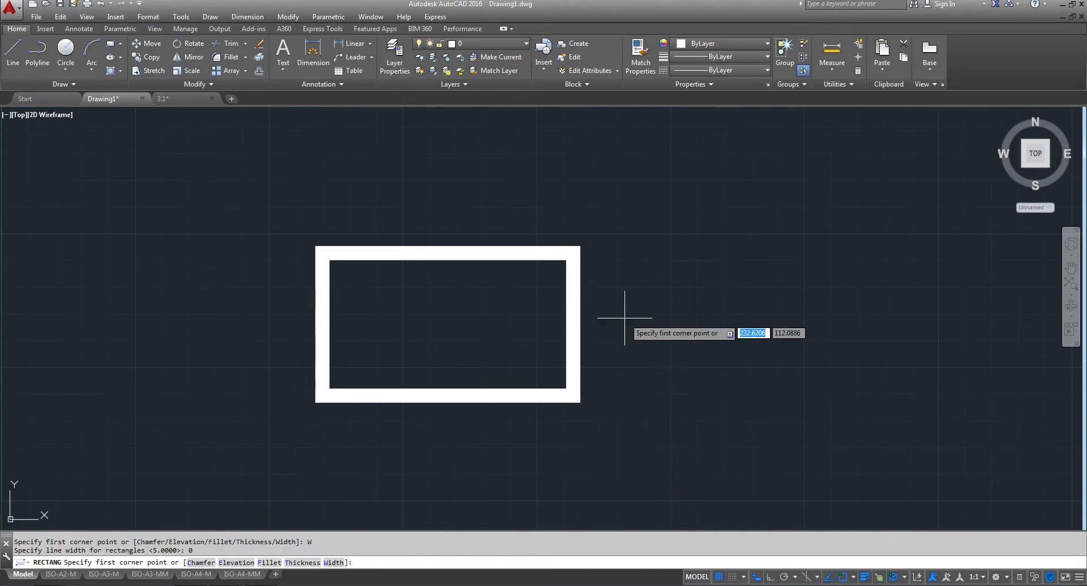
{"action": "left_click", "coordinate": [634, 250]}
{"action": "left_click", "coordinate": [883, 406]}
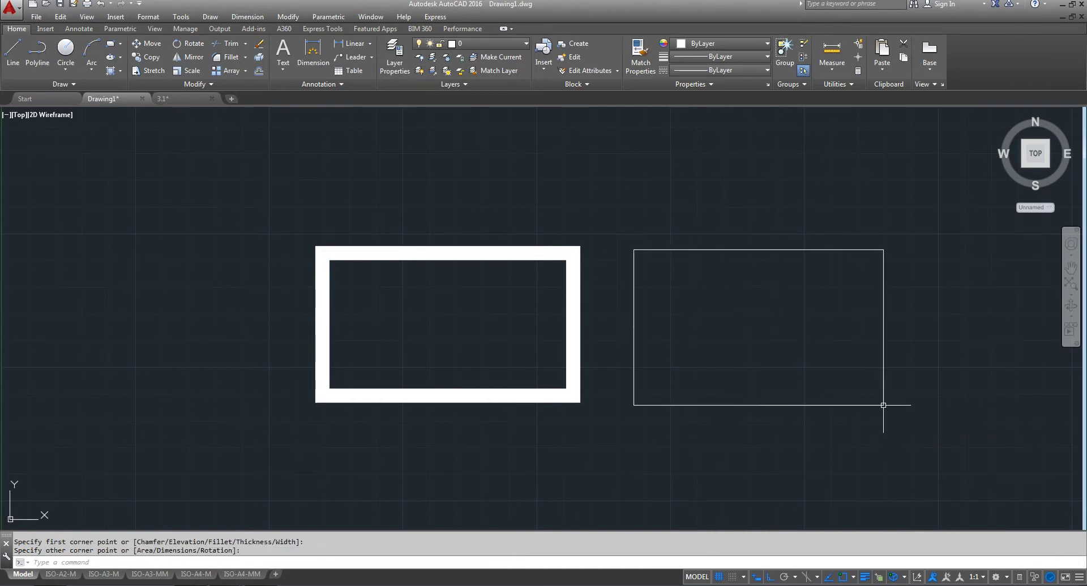
Step: Crossing-select both rectangles and delete them
{"action": "left_click", "coordinate": [926, 208]}
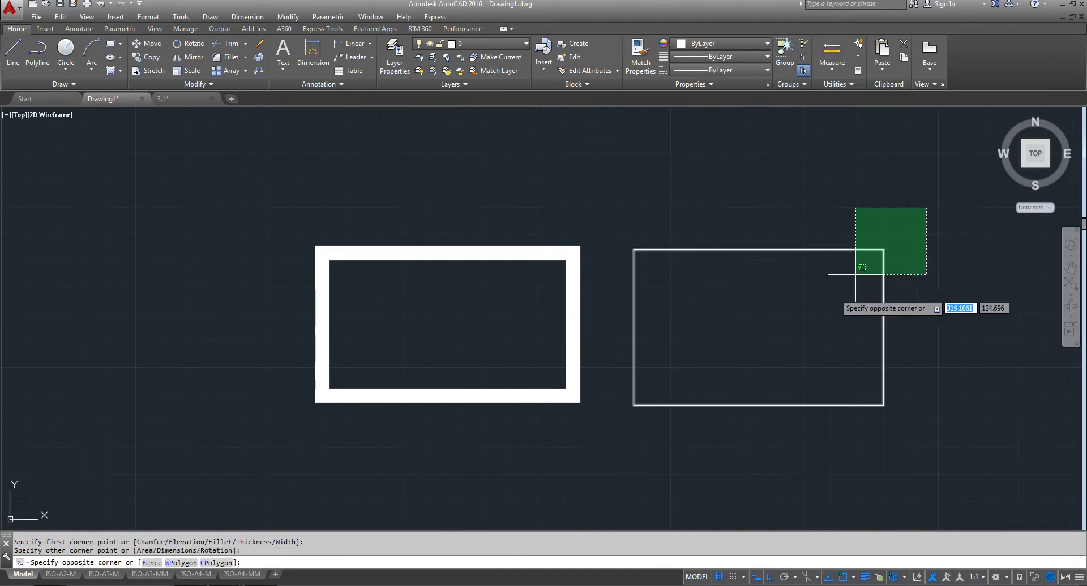
{"action": "left_click", "coordinate": [265, 438]}
{"action": "key", "text": "Delete"}
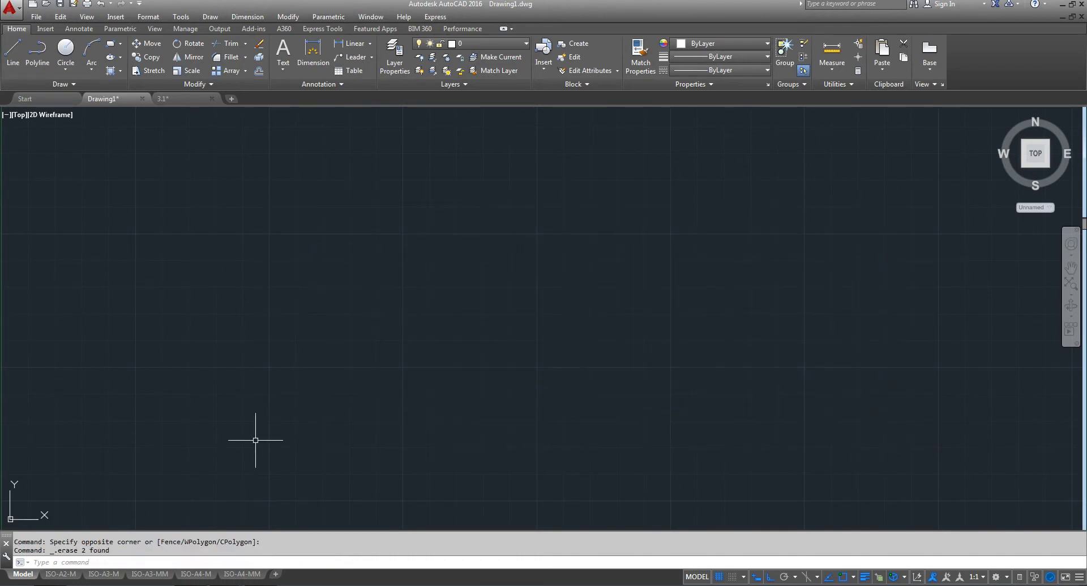
{"action": "left_click", "coordinate": [110, 45]}
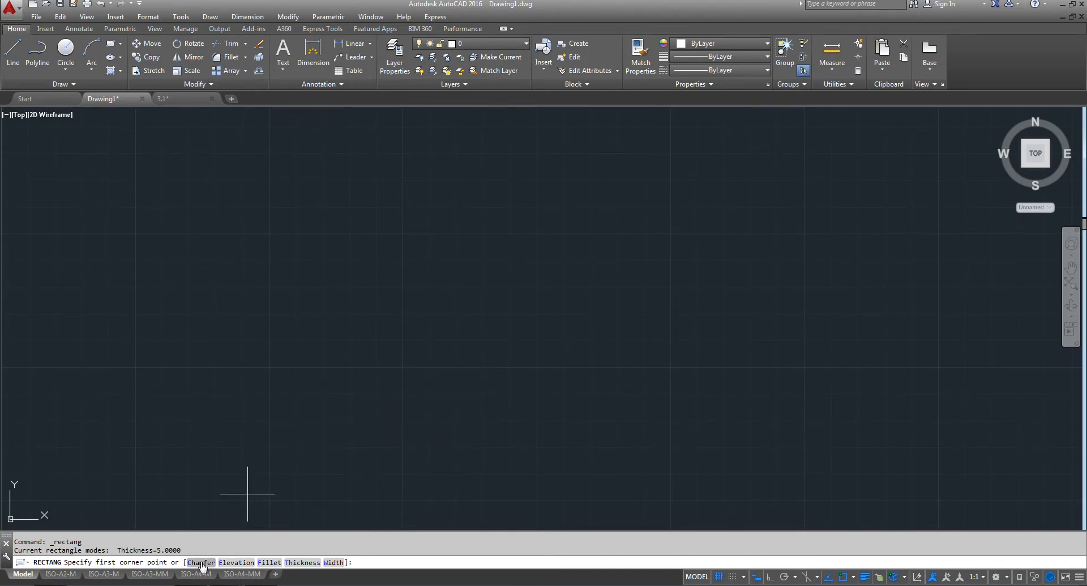
Step: Set both rectangle chamfer distances to 5
{"action": "left_click", "coordinate": [201, 563]}
{"action": "type", "text": "5"}
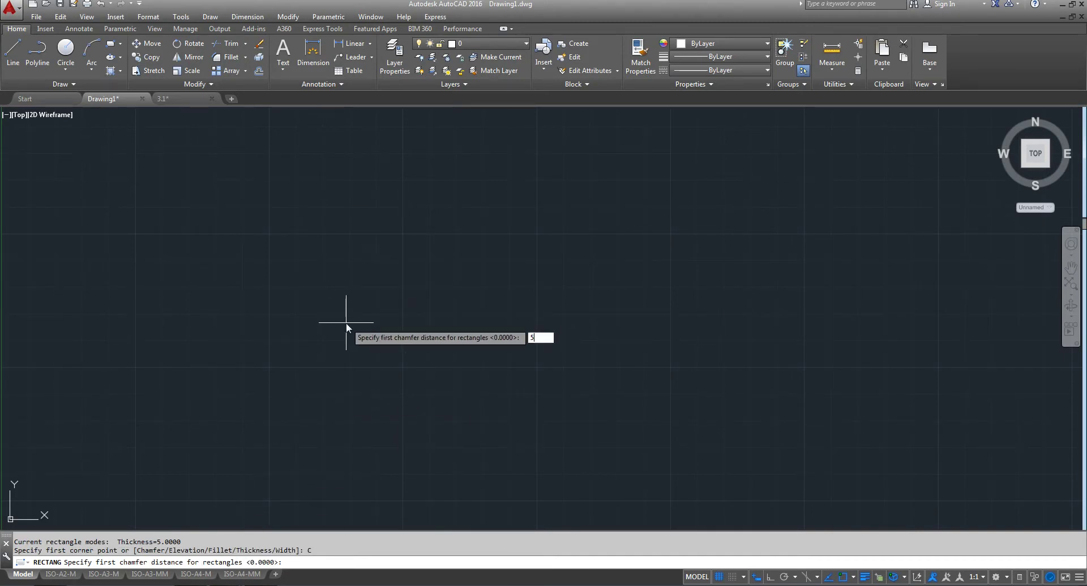
{"action": "key", "text": "Return"}
{"action": "type", "text": "5"}
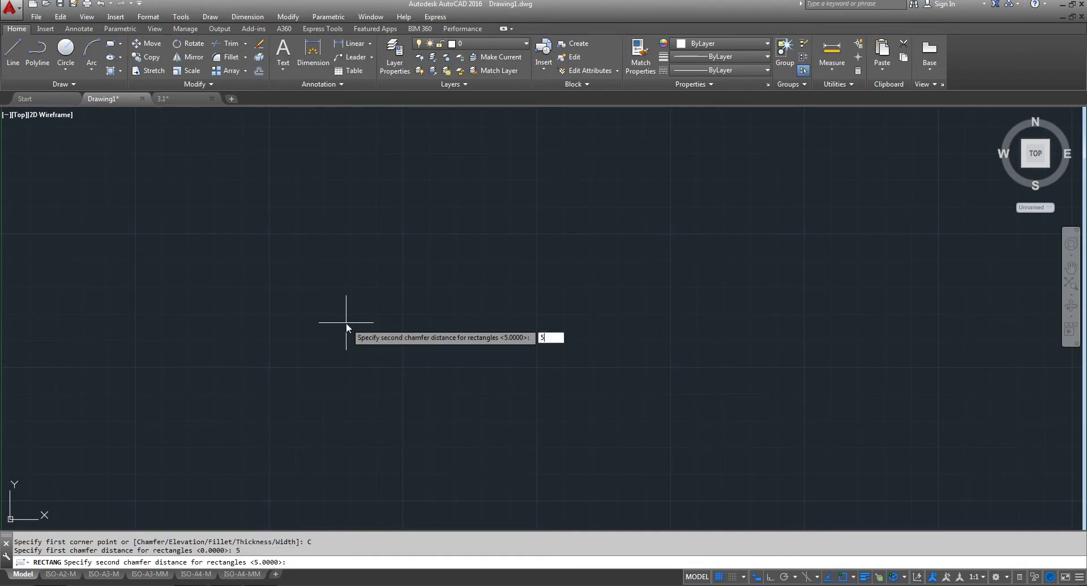
{"action": "key", "text": "Return"}
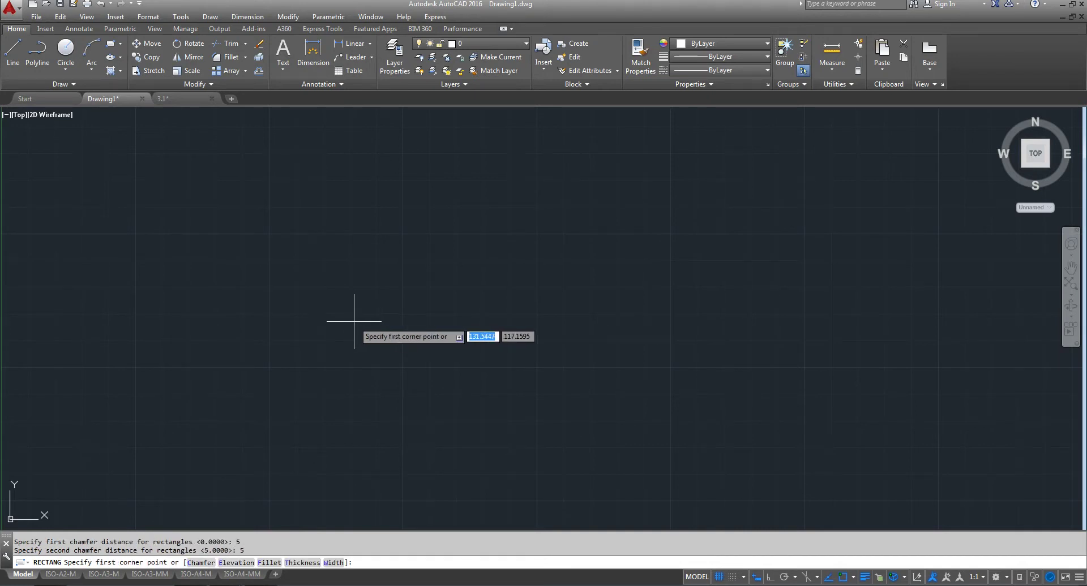
Step: Draw the chamfered rectangle from two corners and zoom in to inspect its corners
{"action": "left_click", "coordinate": [354, 320]}
{"action": "scroll", "coordinate": [383, 344], "scroll_direction": "up", "scroll_amount": 5}
{"action": "scroll", "coordinate": [382, 344], "scroll_direction": "down", "scroll_amount": 2}
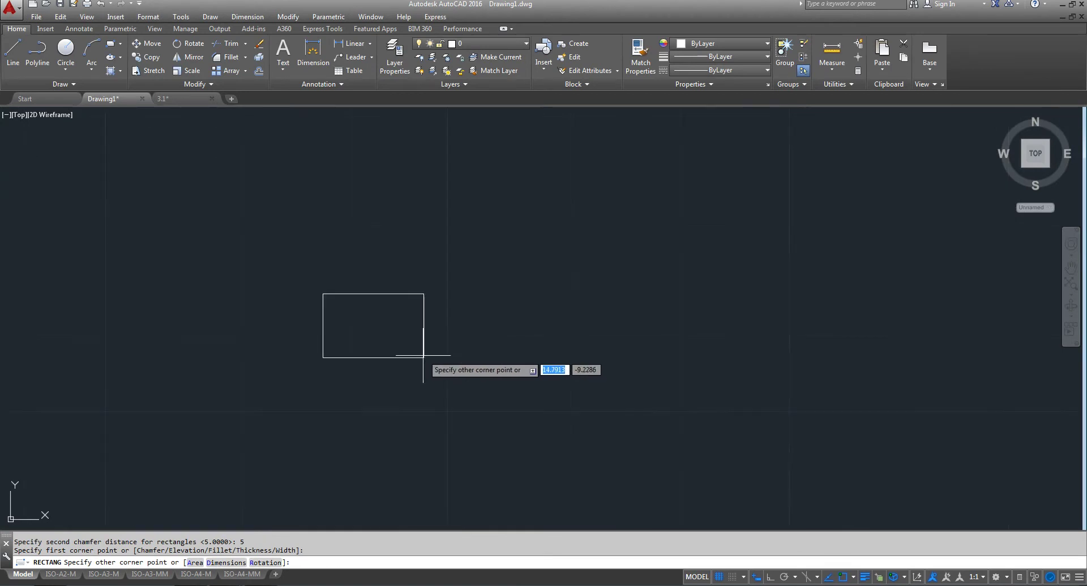
{"action": "scroll", "coordinate": [425, 359], "scroll_direction": "down", "scroll_amount": 3}
{"action": "left_click", "coordinate": [544, 425]}
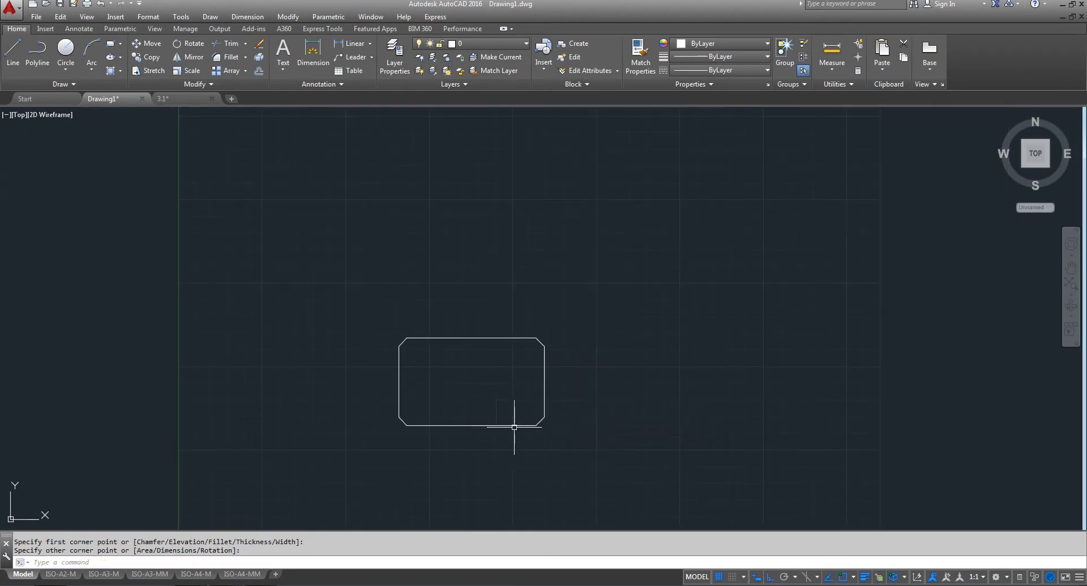
{"action": "mouse_move", "coordinate": [514, 426]}
{"action": "middle_mouse_down"}
{"action": "mouse_move", "coordinate": [466, 357]}
{"action": "mouse_move", "coordinate": [461, 323]}
{"action": "middle_mouse_up"}
{"action": "scroll", "coordinate": [476, 293], "scroll_direction": "up", "scroll_amount": 2}
{"action": "scroll", "coordinate": [477, 292], "scroll_direction": "up", "scroll_amount": 1}
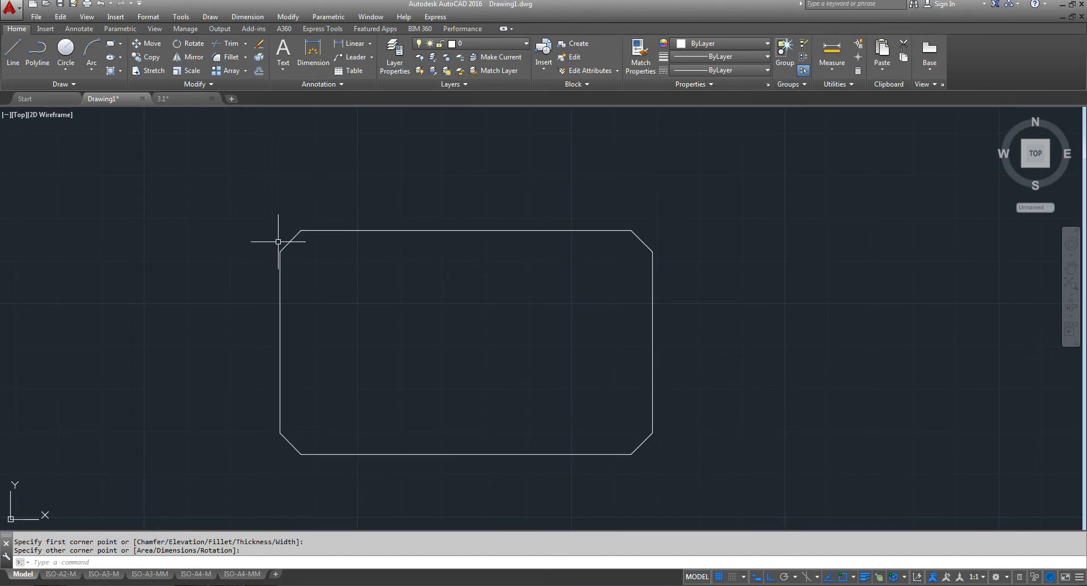
{"action": "scroll", "coordinate": [279, 244], "scroll_direction": "up", "scroll_amount": 4}
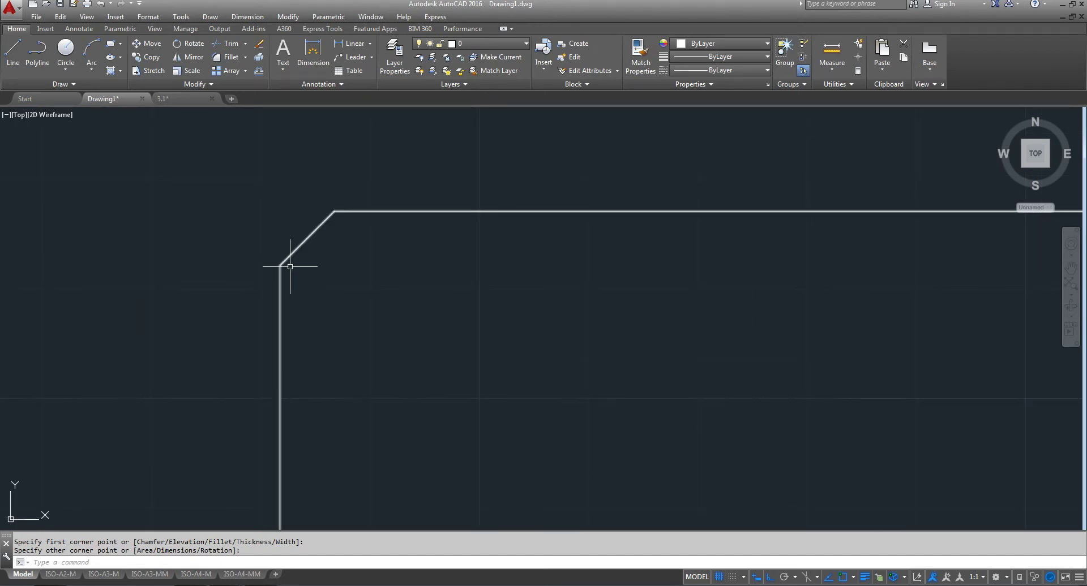
{"action": "scroll", "coordinate": [338, 211], "scroll_direction": "down", "scroll_amount": 5}
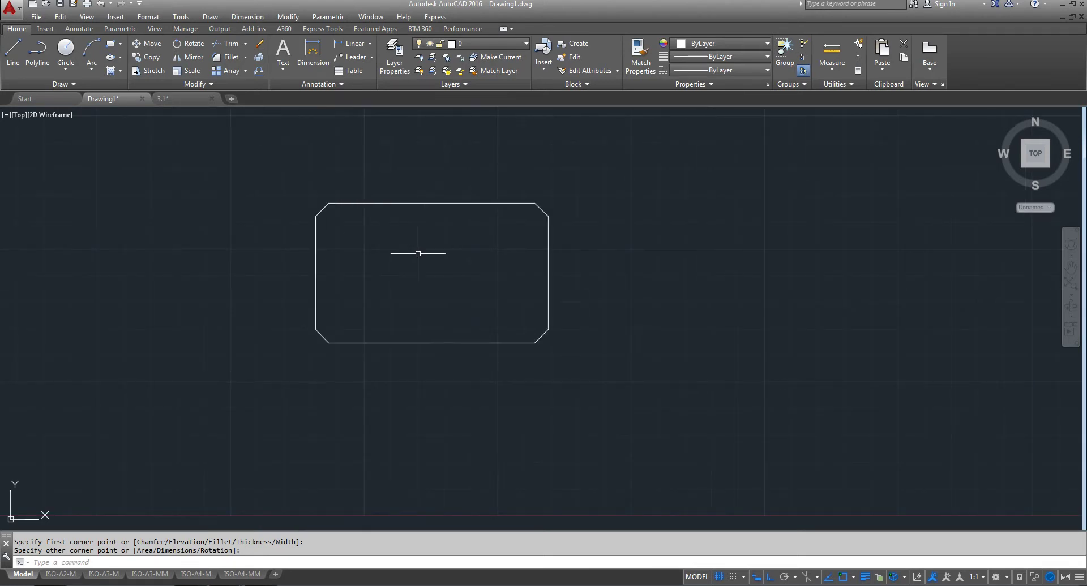
{"action": "middle_click_drag", "start_coordinate": [417, 250], "coordinate": [393, 296]}
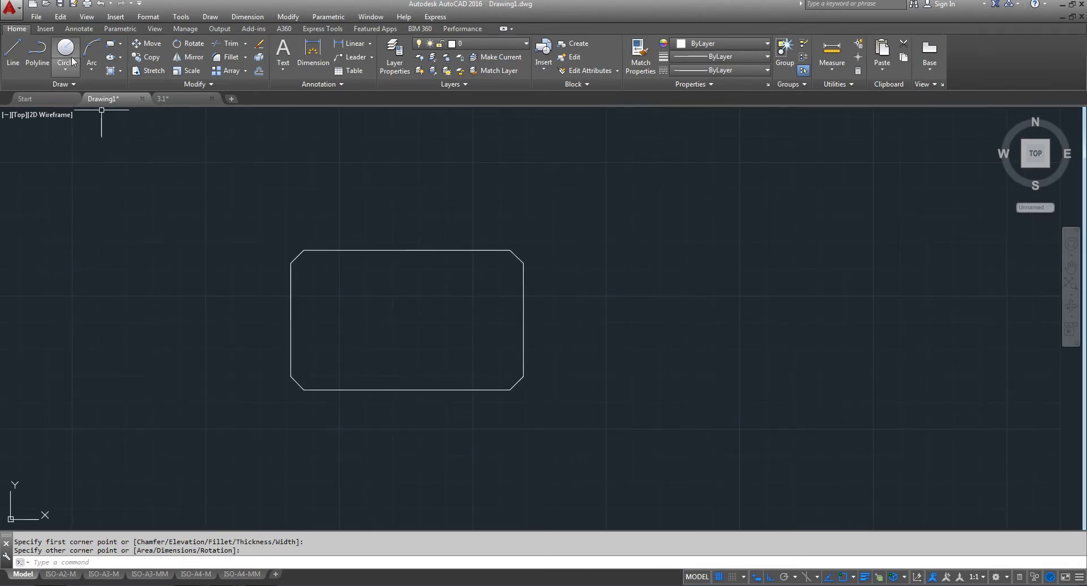
Step: Draw a larger rectangle to the right with 10 by 10 chamfered corners
{"action": "left_click", "coordinate": [110, 44]}
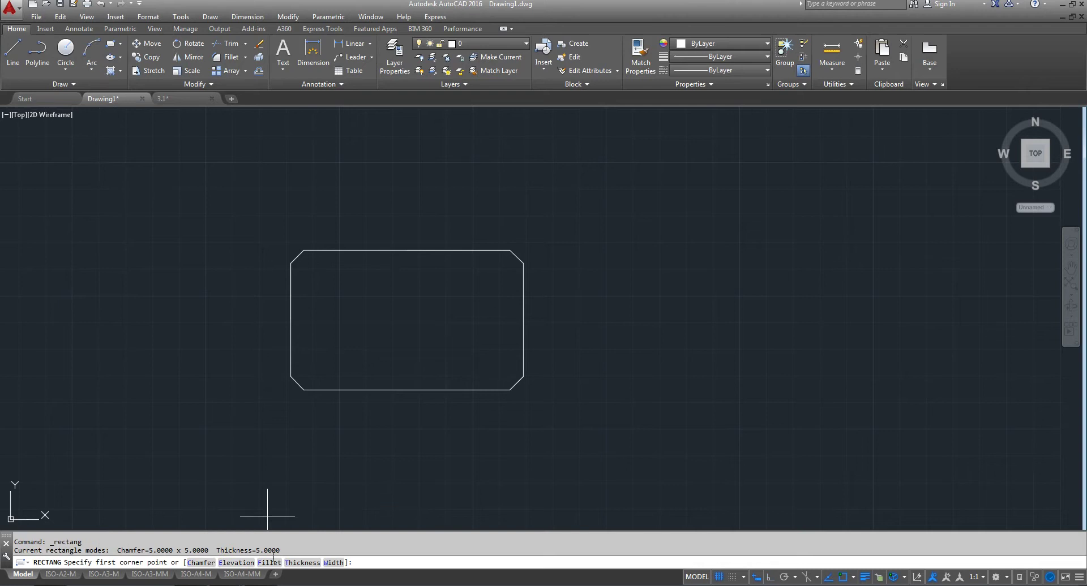
{"action": "left_click", "coordinate": [201, 563]}
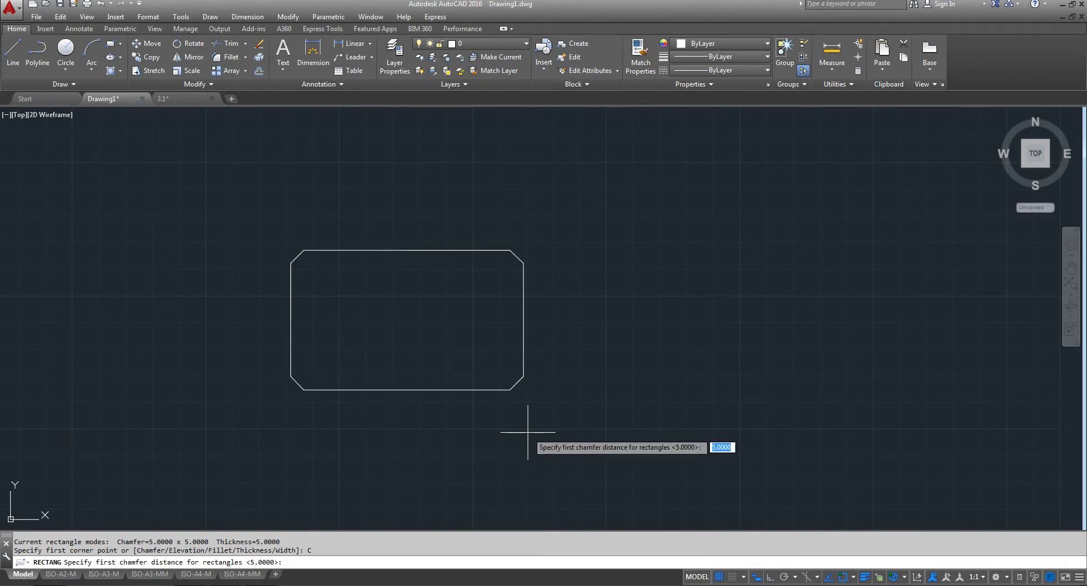
{"action": "type", "text": "10"}
{"action": "key", "text": "Return"}
{"action": "type", "text": "10"}
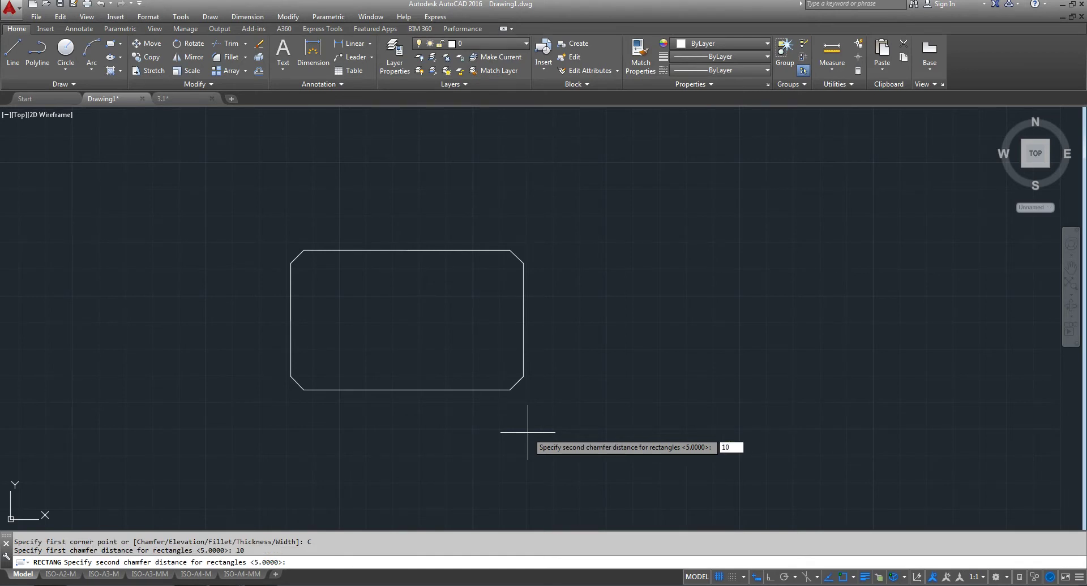
{"action": "key", "text": "Return"}
{"action": "middle_click_drag", "start_coordinate": [553, 284], "coordinate": [418, 283]}
{"action": "left_click", "coordinate": [444, 263]}
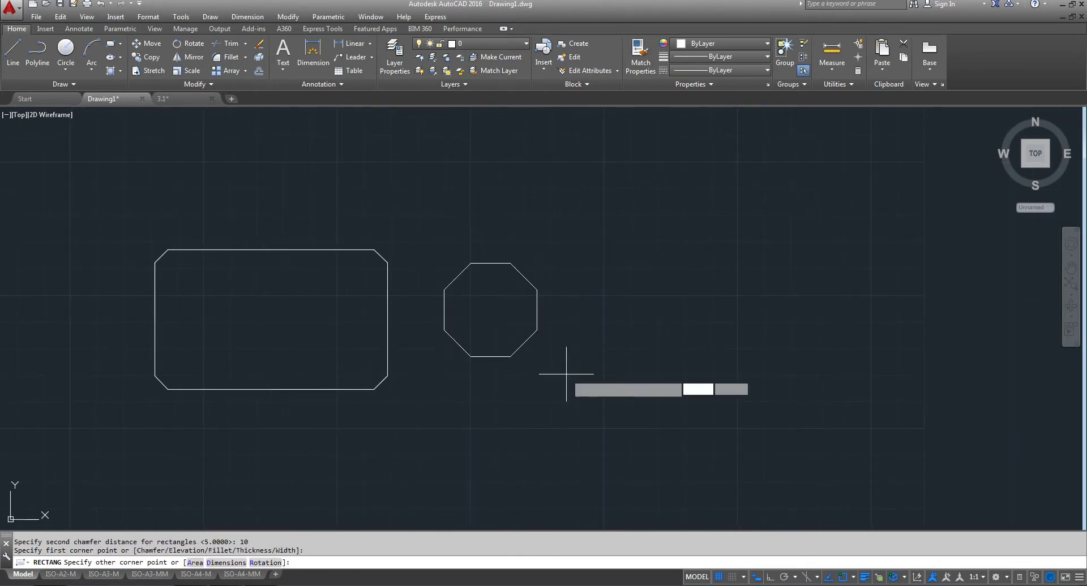
{"action": "left_click", "coordinate": [710, 438]}
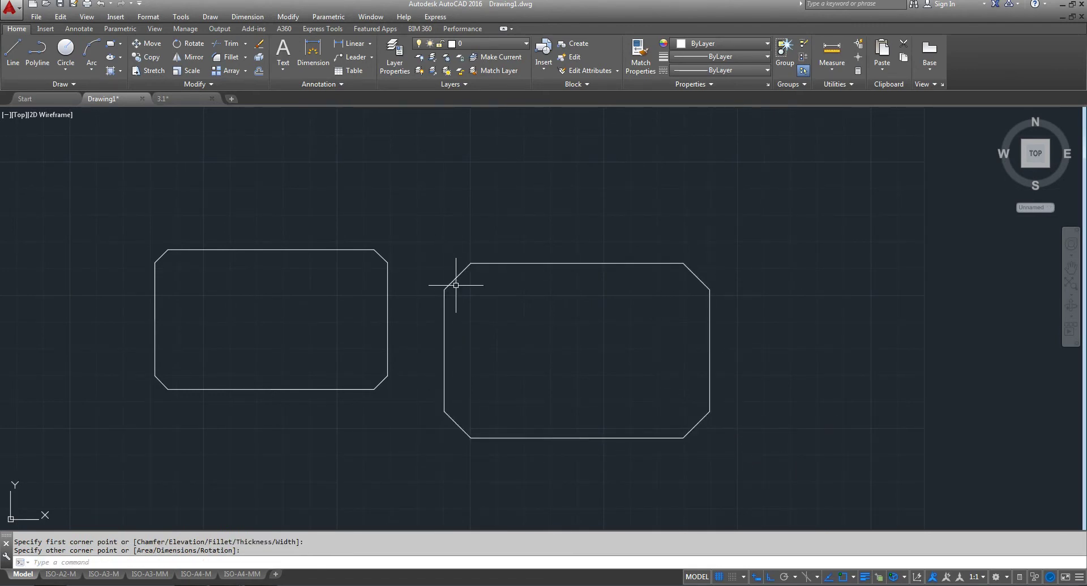
Step: Crossing-select both chamfered rectangles and delete them
{"action": "middle_click_drag", "start_coordinate": [492, 323], "coordinate": [534, 292]}
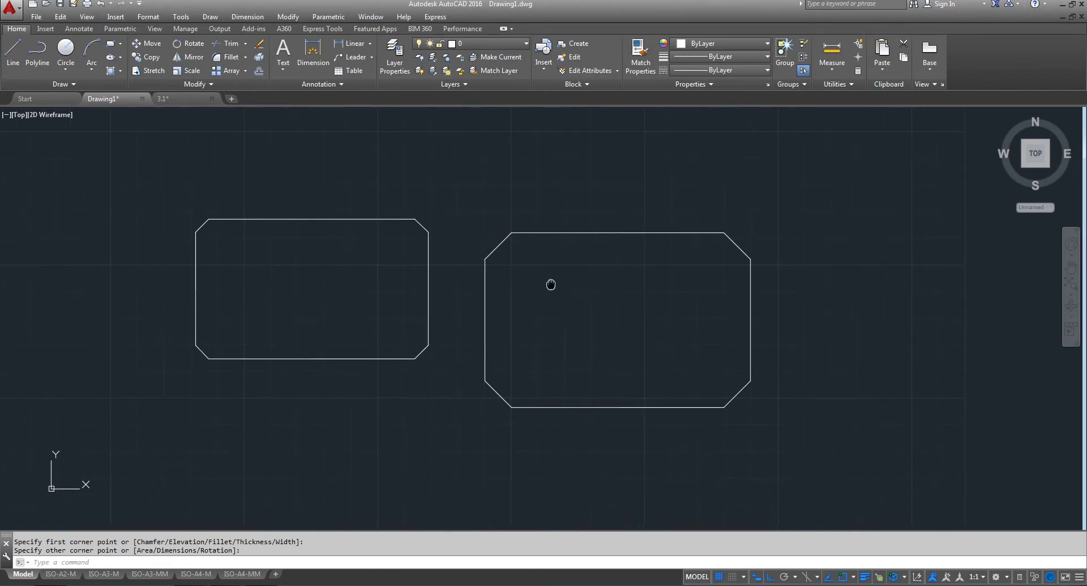
{"action": "left_click", "coordinate": [842, 181]}
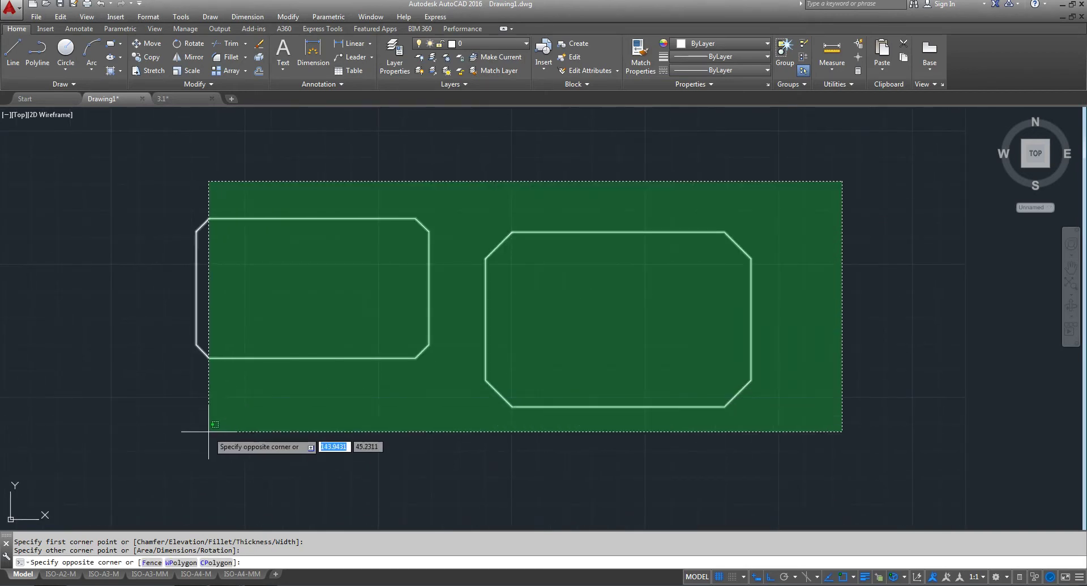
{"action": "left_click", "coordinate": [184, 472]}
{"action": "key", "text": "Delete"}
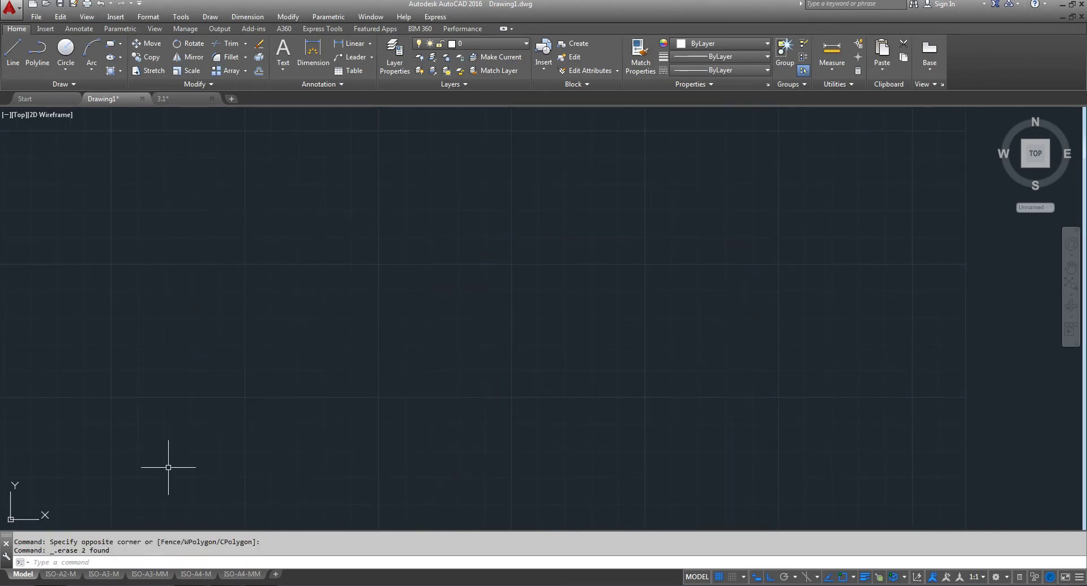
Step: Cancel the pending rectangle and open the viewport's preset view list
{"action": "left_click", "coordinate": [111, 43]}
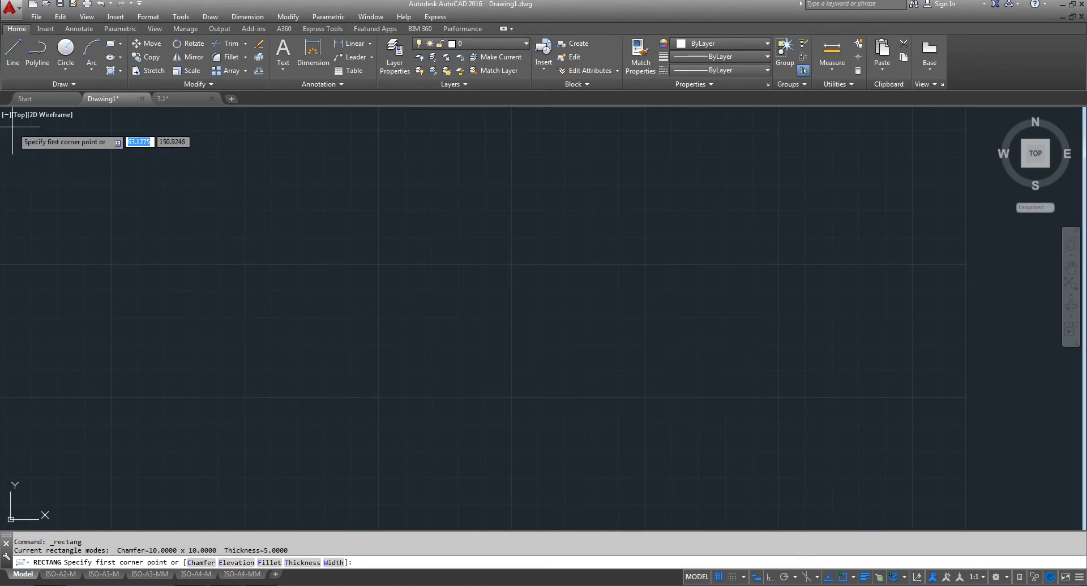
{"action": "key", "text": "Escape"}
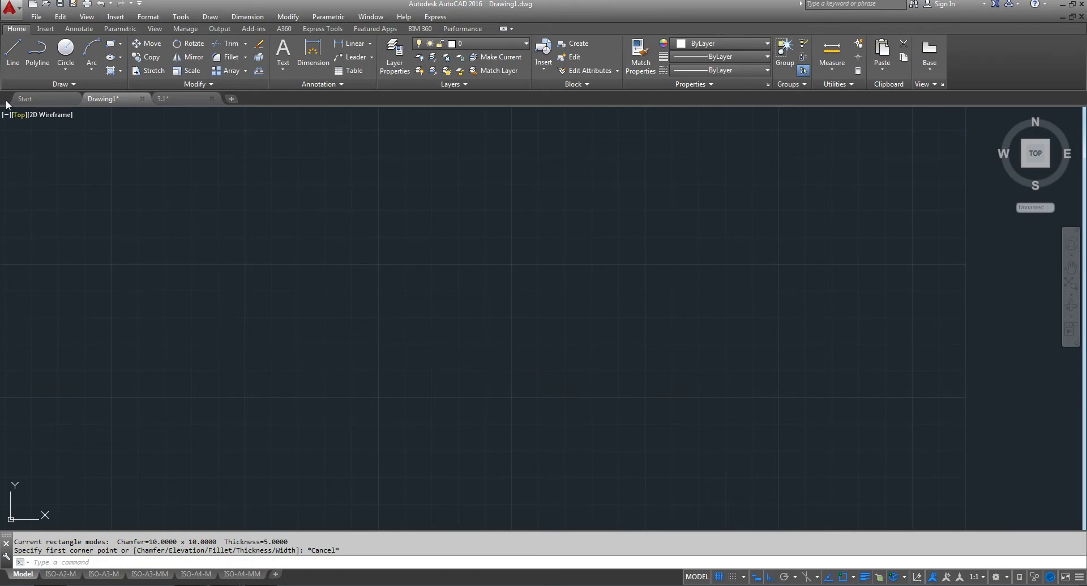
{"action": "left_click", "coordinate": [22, 115]}
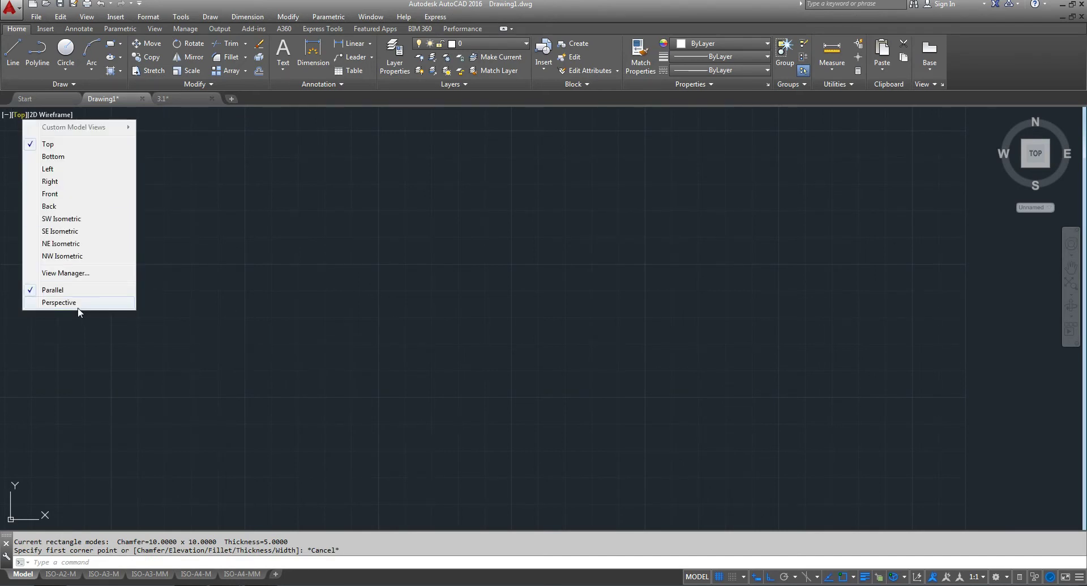
Step: Switch to SE Isometric view and draw a straight line 100 units long
{"action": "left_click", "coordinate": [60, 232]}
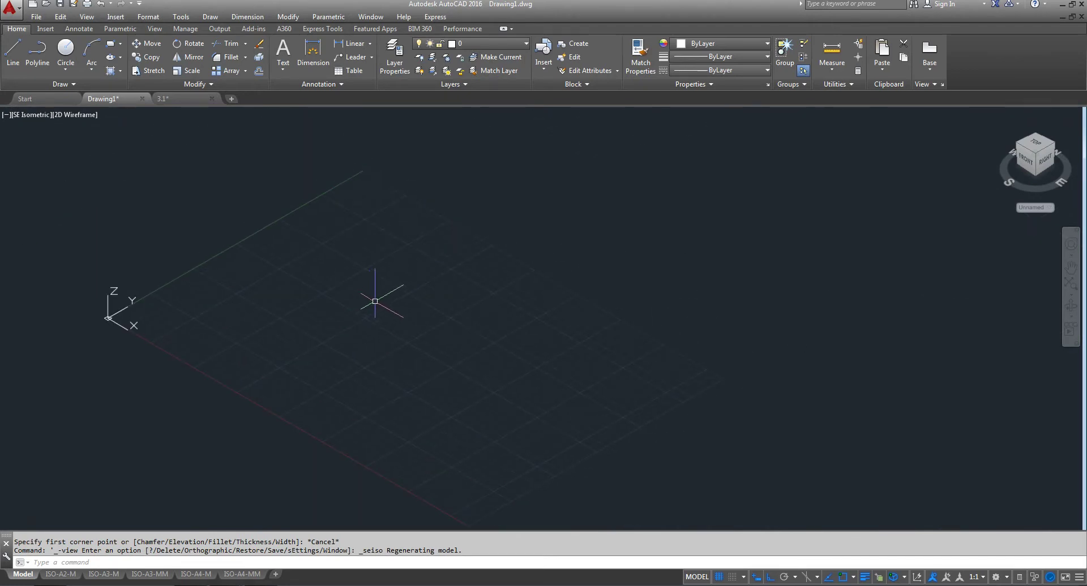
{"action": "left_click", "coordinate": [13, 52]}
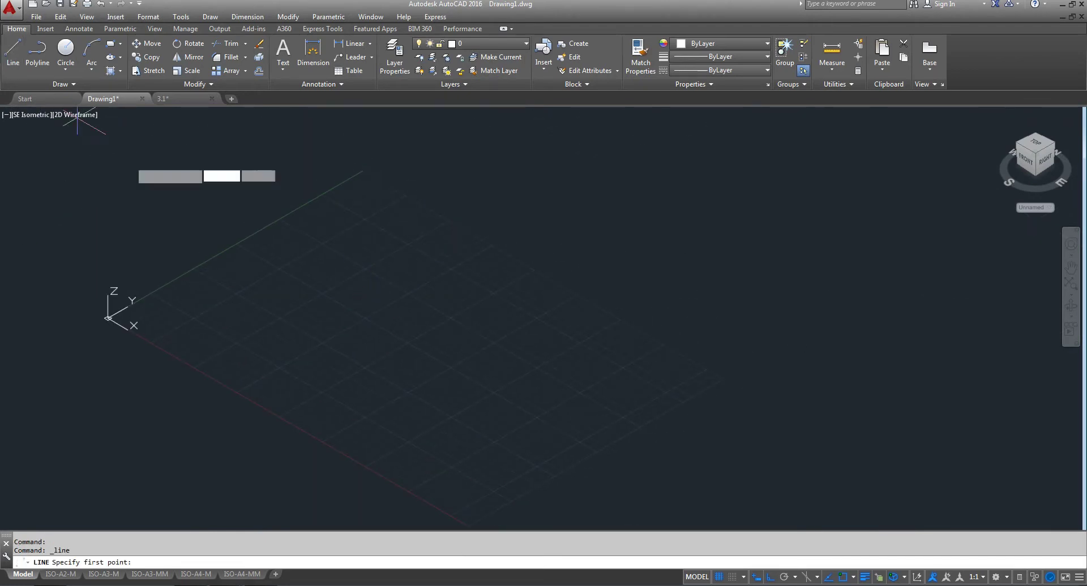
{"action": "left_click", "coordinate": [341, 335]}
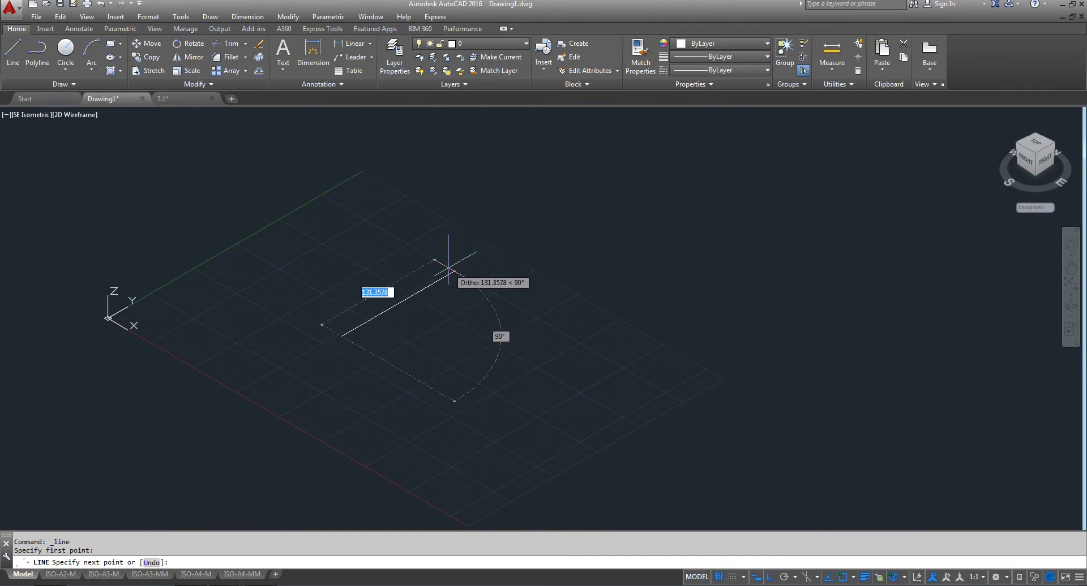
{"action": "type", "text": "100"}
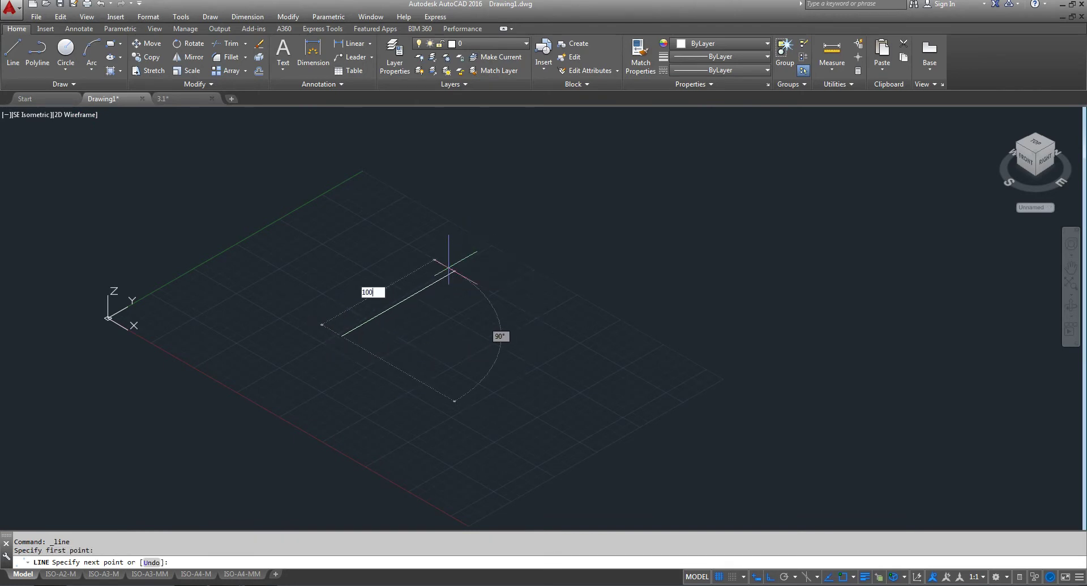
{"action": "key", "text": "Return"}
{"action": "key", "text": "Return"}
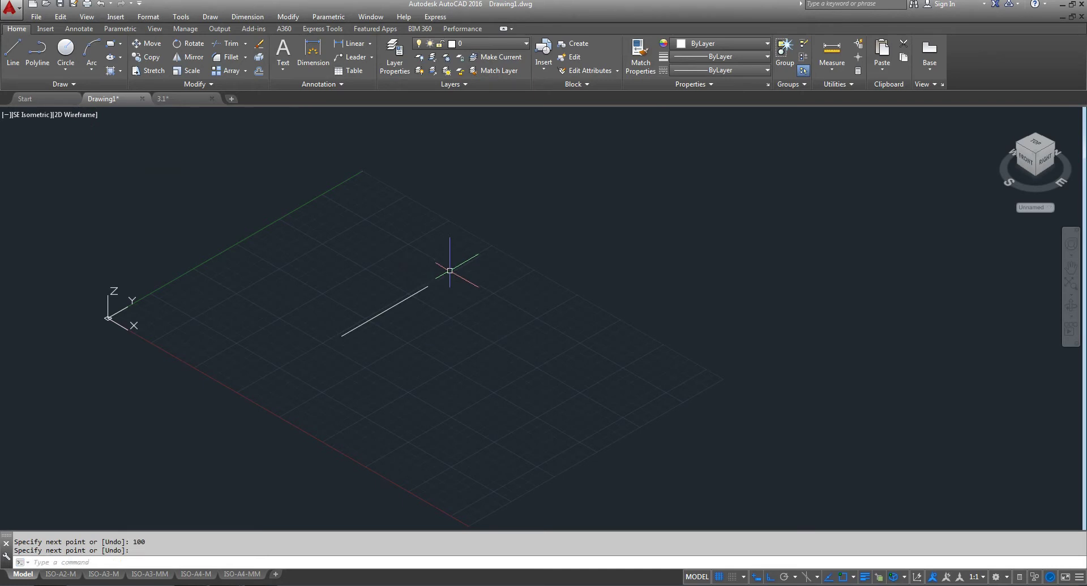
{"action": "scroll", "coordinate": [339, 322], "scroll_direction": "up", "scroll_amount": 2}
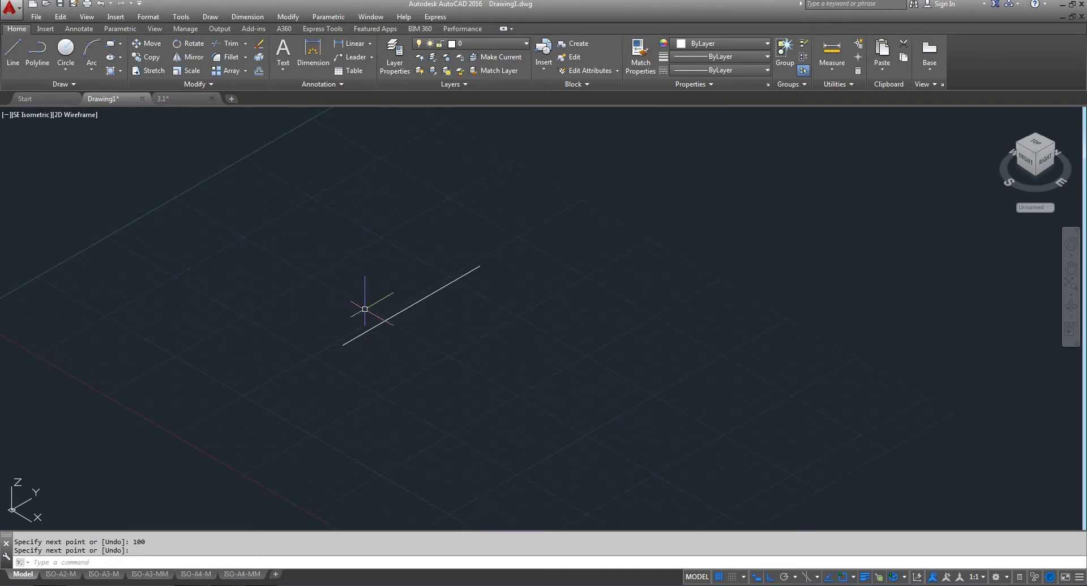
{"action": "left_click", "coordinate": [111, 43]}
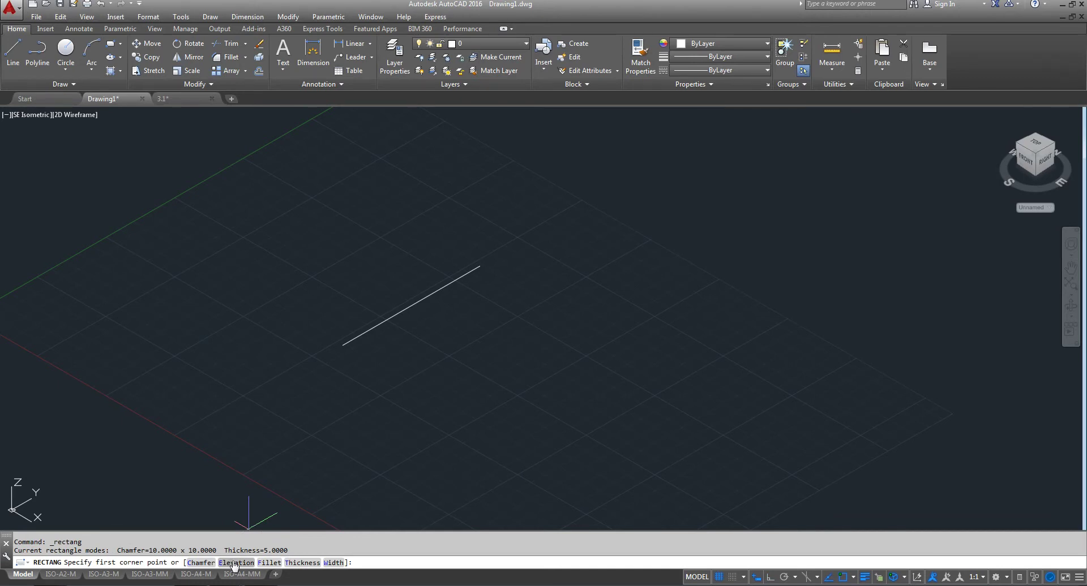
Step: Set rectangle elevation to 100, snap a corner to the line's endpoint, then cancel
{"action": "left_click", "coordinate": [235, 564]}
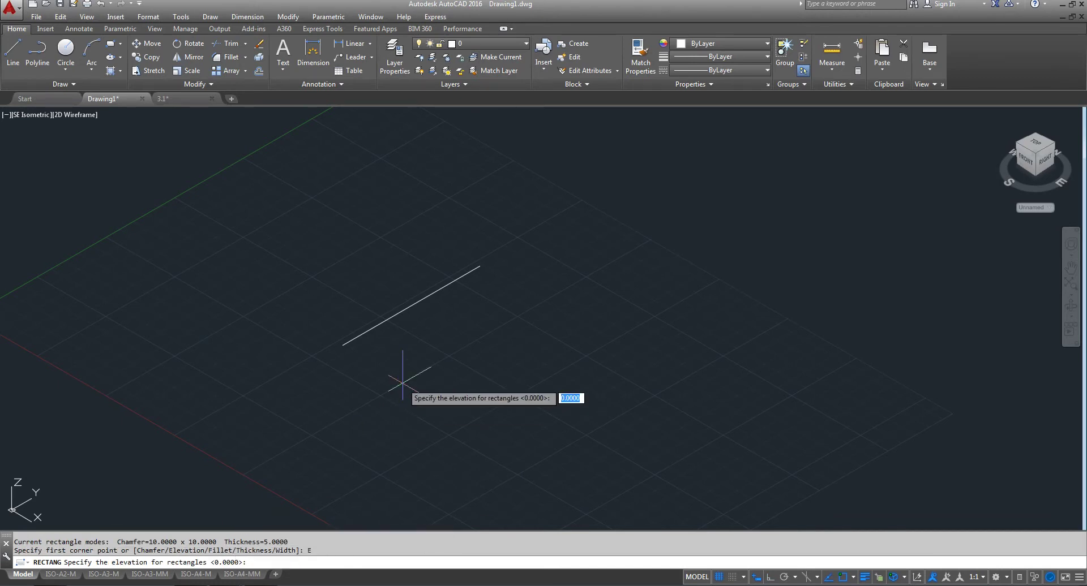
{"action": "type", "text": "100"}
{"action": "key", "text": "Return"}
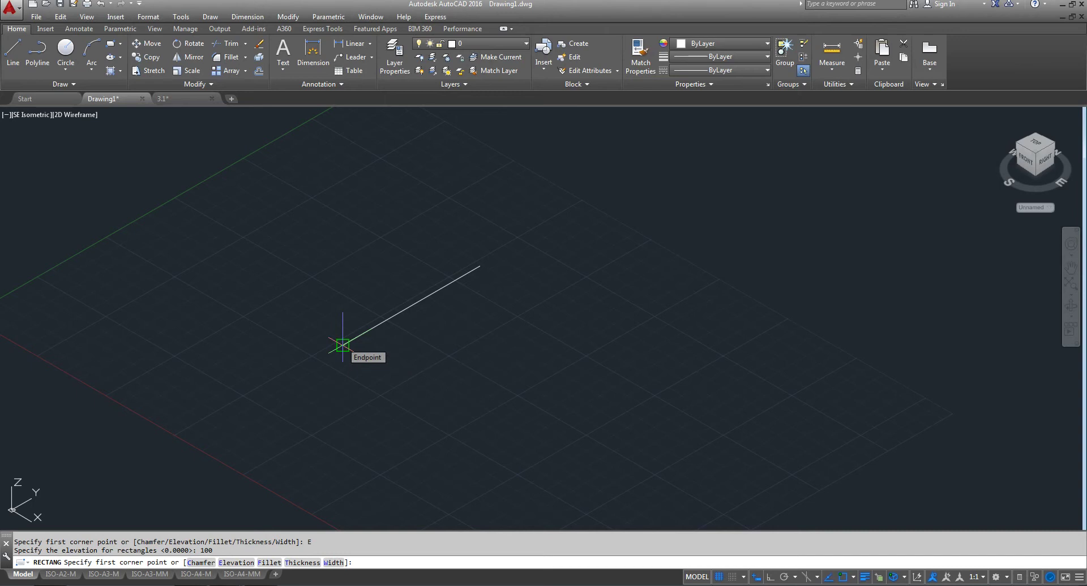
{"action": "left_click", "coordinate": [343, 346]}
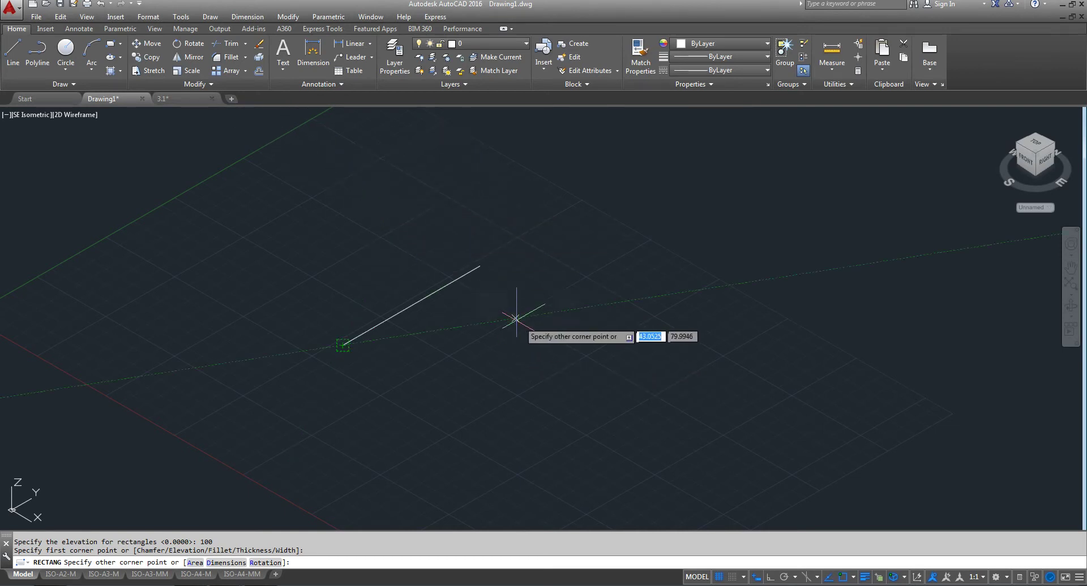
{"action": "key", "text": "Escape"}
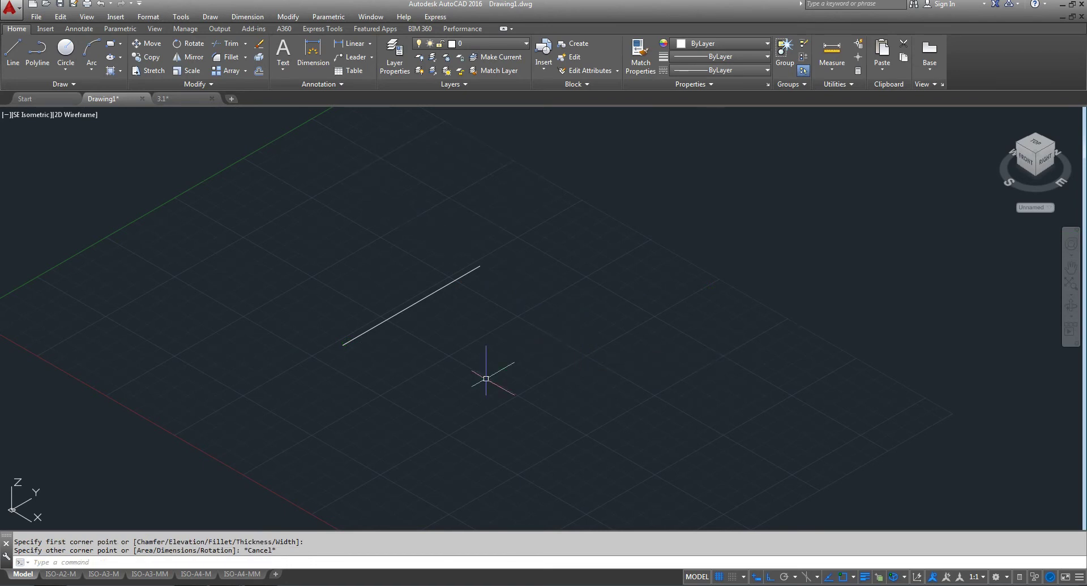
{"action": "left_click", "coordinate": [110, 43]}
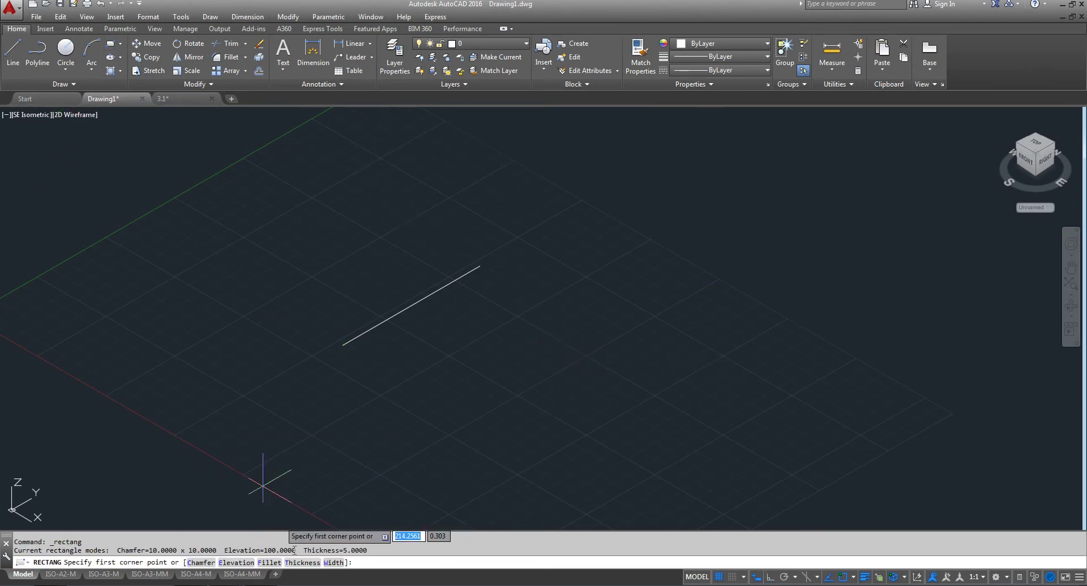
Step: Reset the rectangle chamfer distance to 0
{"action": "left_click", "coordinate": [201, 563]}
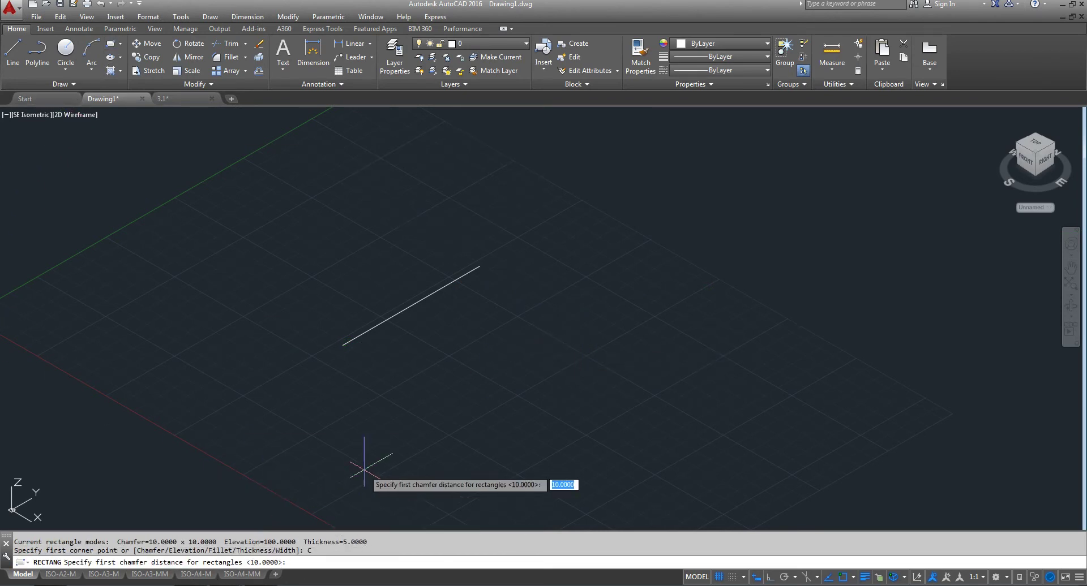
{"action": "type", "text": "0"}
{"action": "key", "text": "Return"}
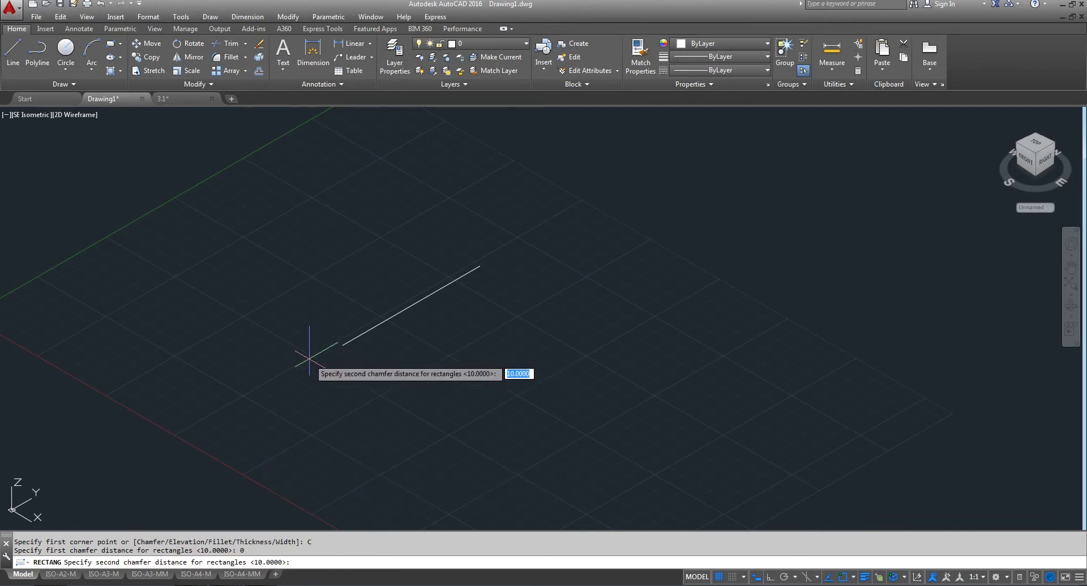
{"action": "key", "text": "Escape"}
{"action": "left_click", "coordinate": [110, 43]}
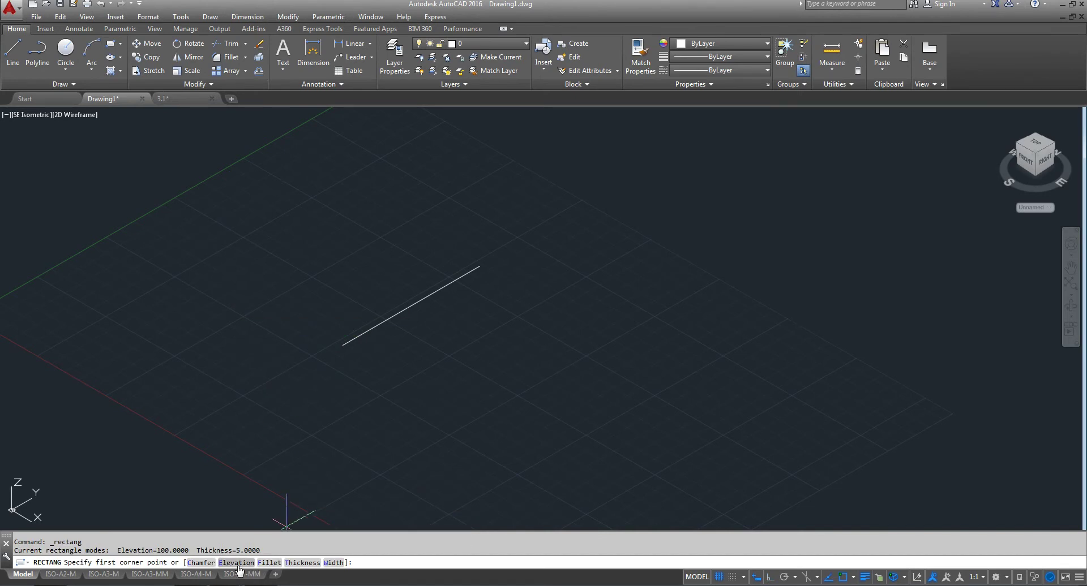
Step: Reset rectangle thickness to 0 and elevation to 0
{"action": "left_click", "coordinate": [310, 563]}
{"action": "key", "text": "BackSpace"}
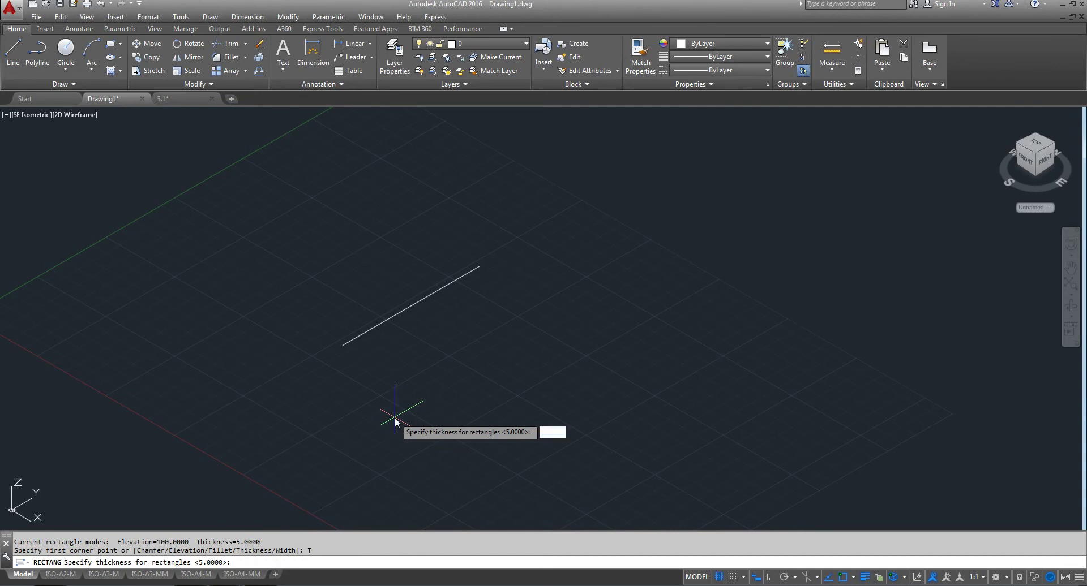
{"action": "type", "text": "0"}
{"action": "key", "text": "Return"}
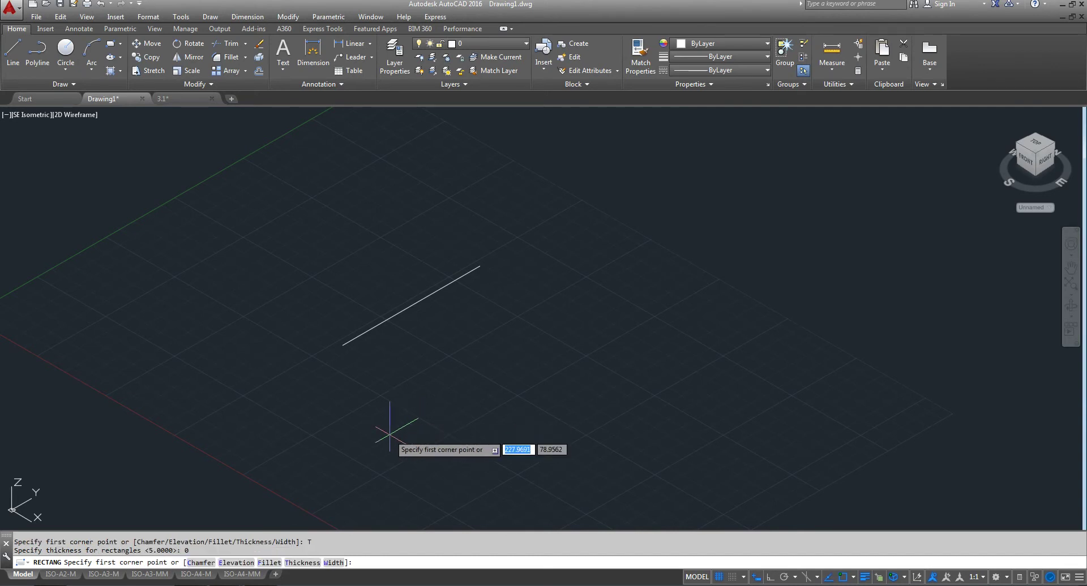
{"action": "left_click", "coordinate": [236, 563]}
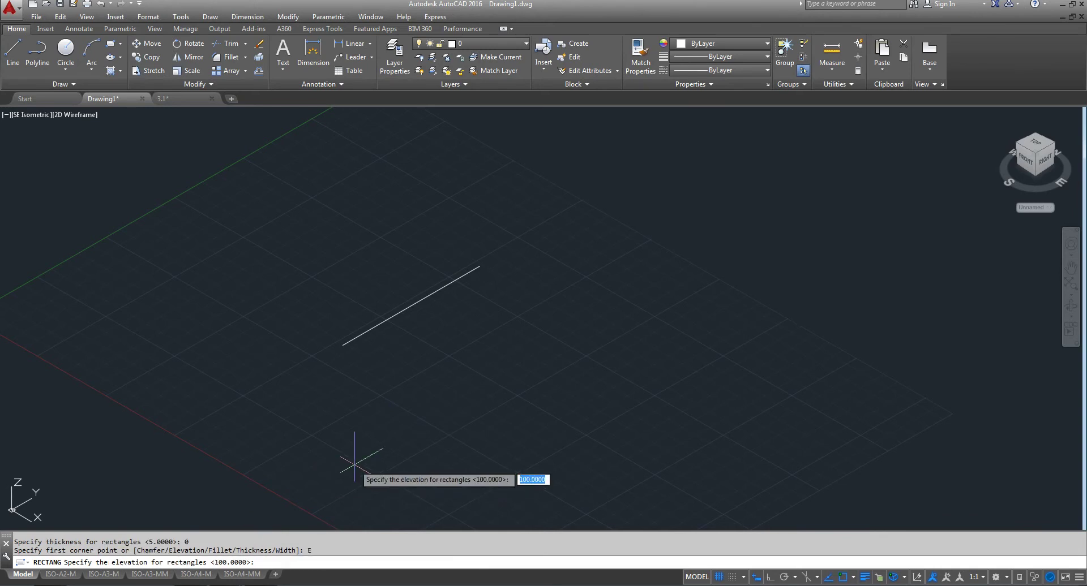
{"action": "type", "text": "0"}
{"action": "key", "text": "Return"}
{"action": "key", "text": "Escape"}
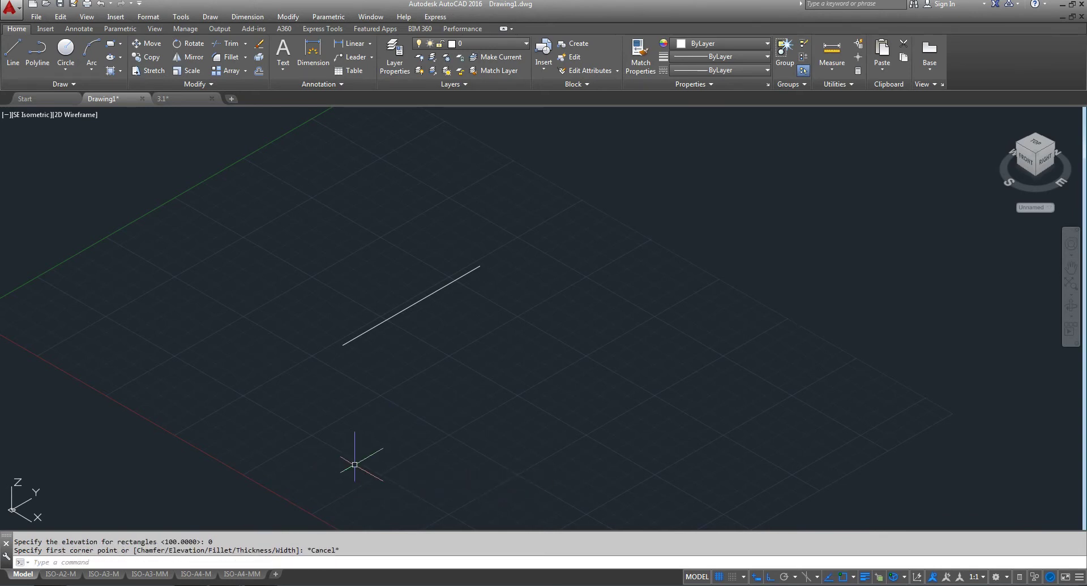
{"action": "left_click", "coordinate": [110, 46]}
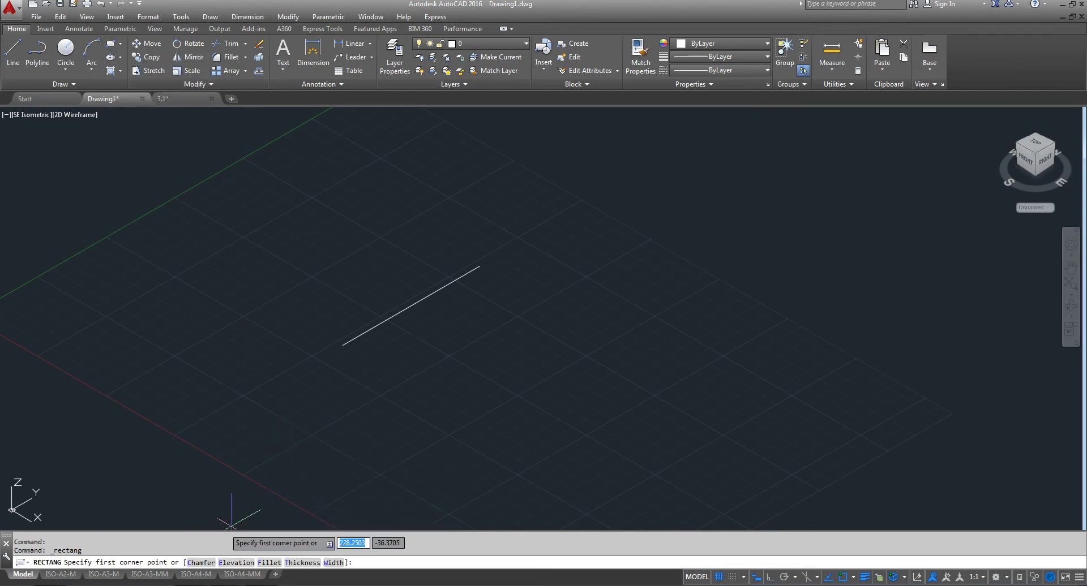
Step: Set rectangle elevation to 100 and place the first corner at the line's endpoint
{"action": "left_click", "coordinate": [236, 562]}
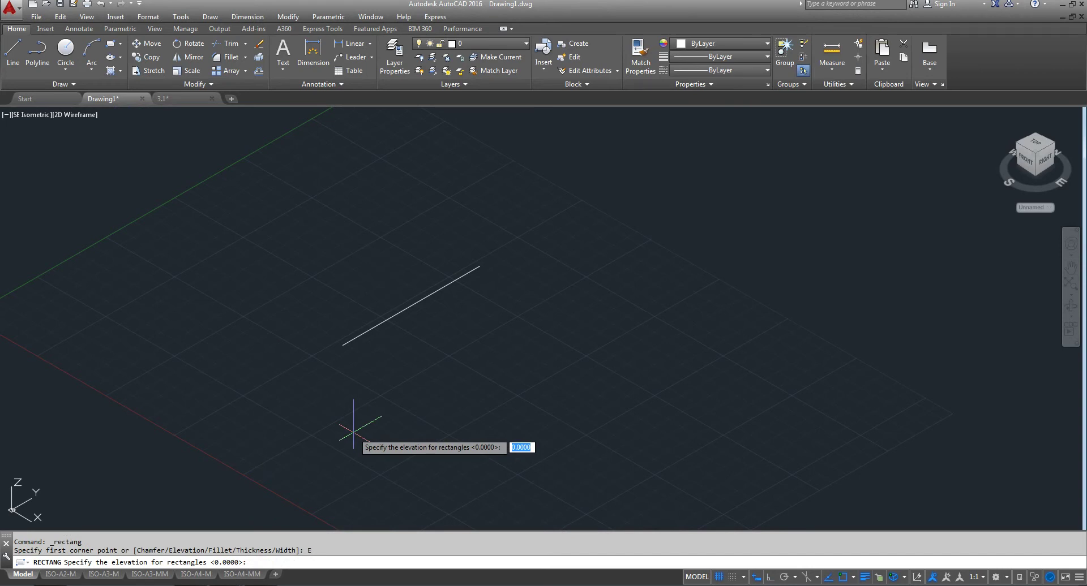
{"action": "type", "text": "1"}
{"action": "key", "text": "Return"}
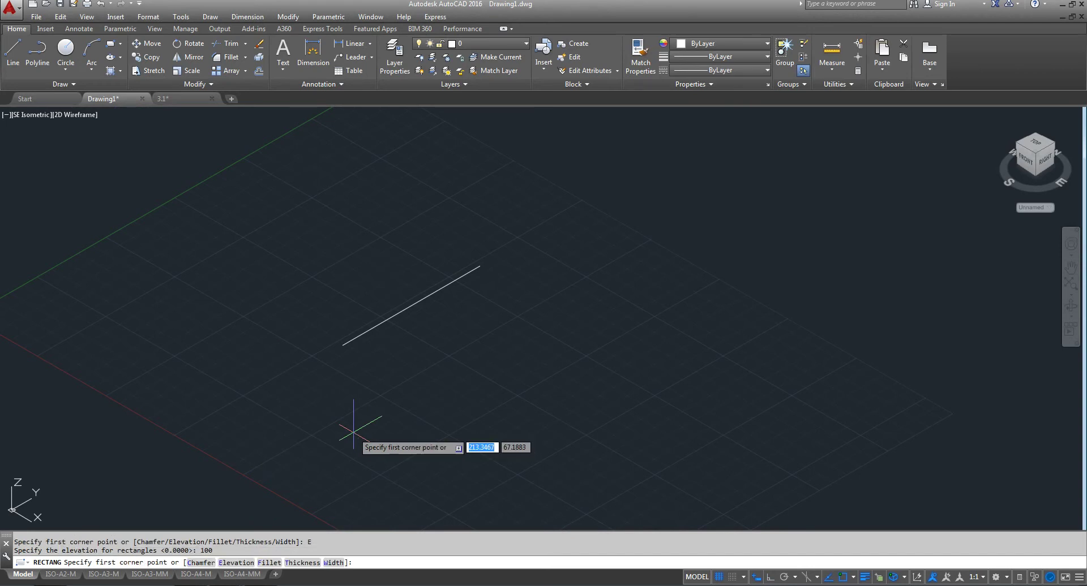
{"action": "left_click", "coordinate": [342, 345]}
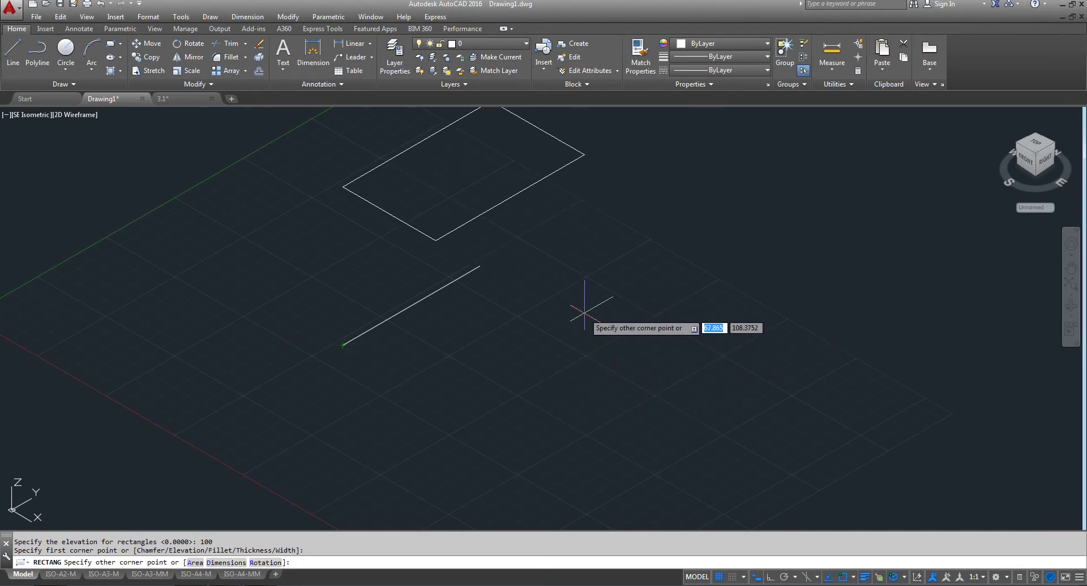
Step: Enter dimensions of 100 by 100 and place the rectangle's opposite corner
{"action": "type", "text": "d"}
{"action": "key", "text": "Return"}
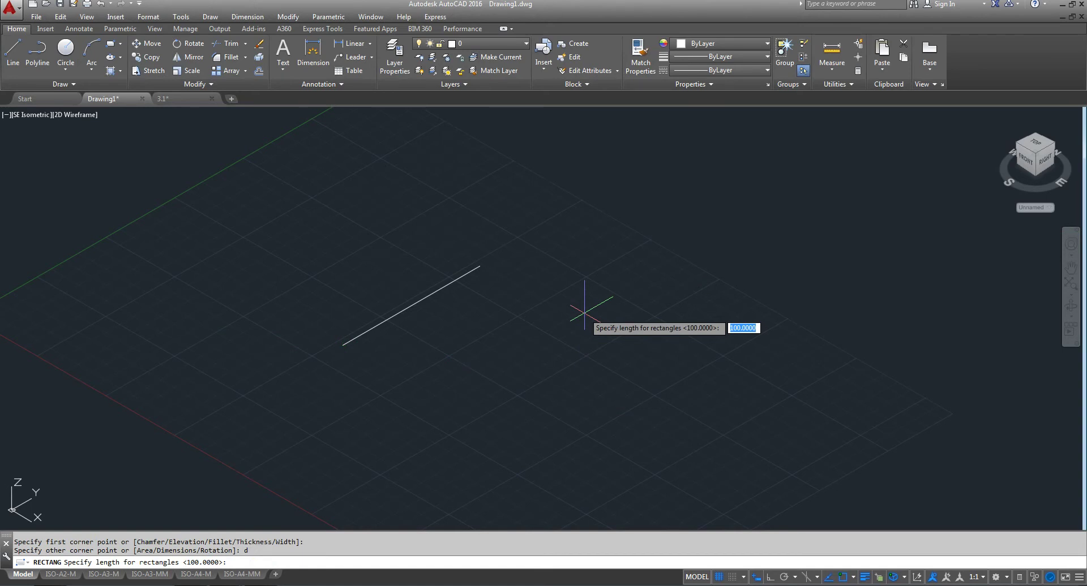
{"action": "type", "text": "100"}
{"action": "key", "text": "Return"}
{"action": "type", "text": "1"}
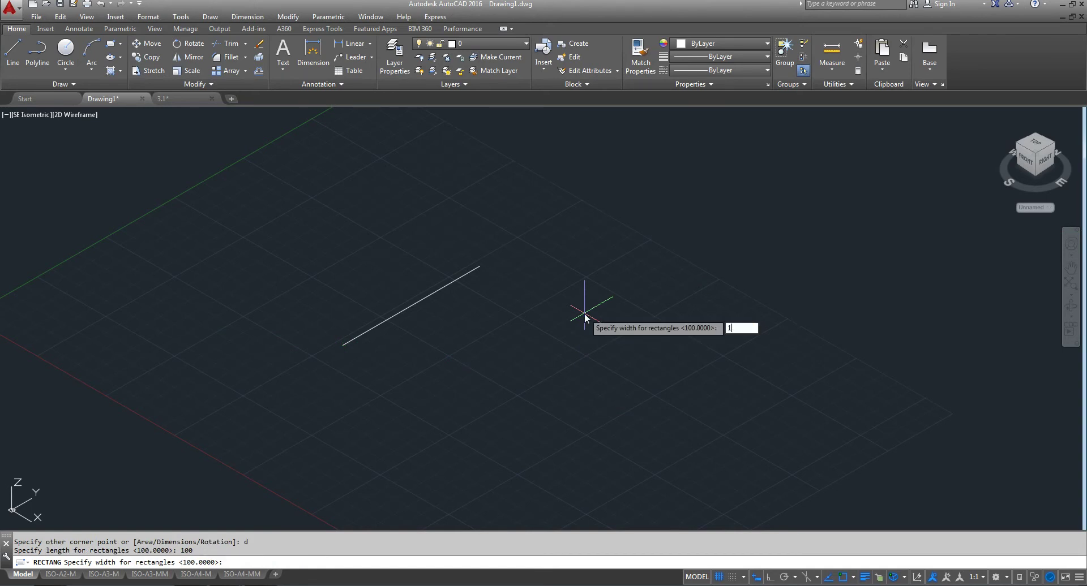
{"action": "key", "text": "Return"}
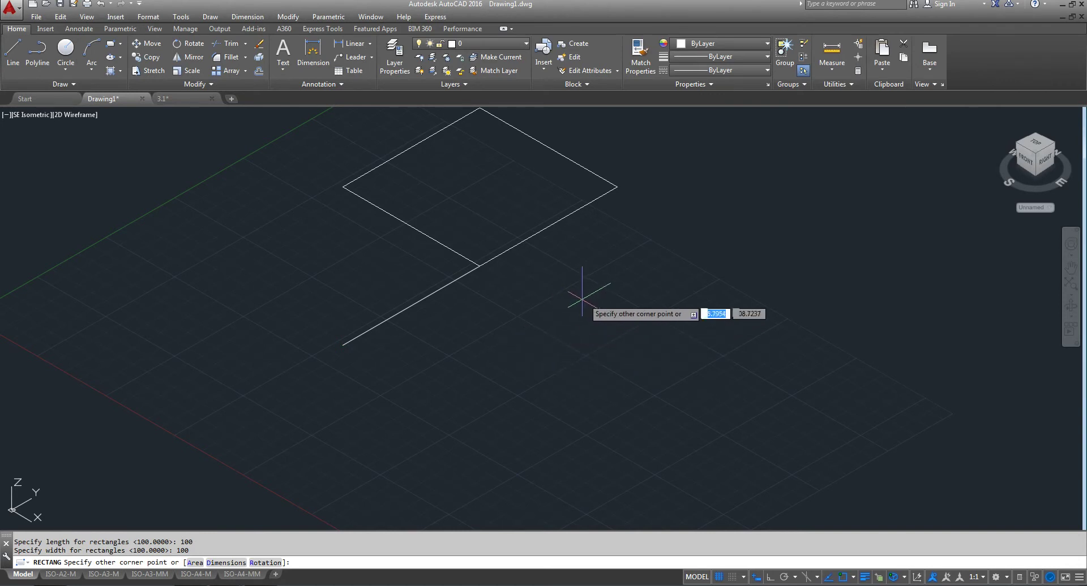
{"action": "left_click", "coordinate": [636, 335]}
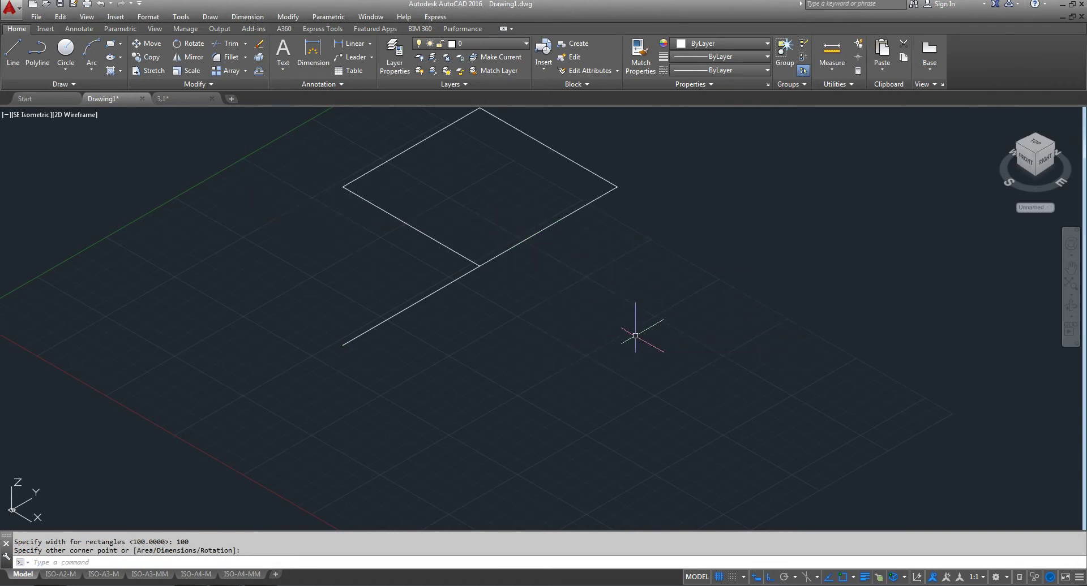
{"action": "scroll", "coordinate": [511, 374], "scroll_direction": "down", "scroll_amount": 2}
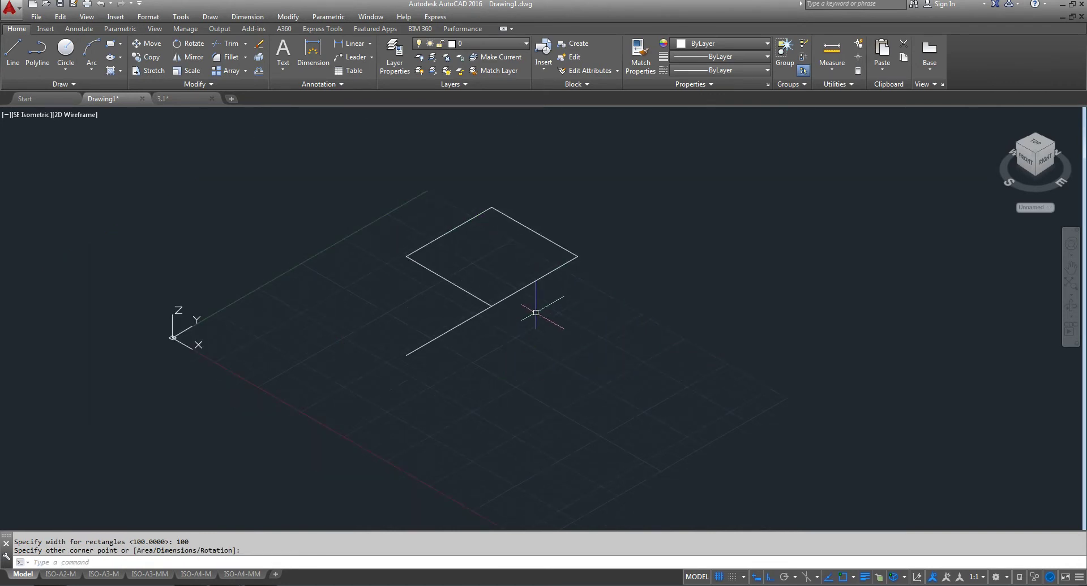
{"action": "scroll", "coordinate": [535, 312], "scroll_direction": "up", "scroll_amount": 2}
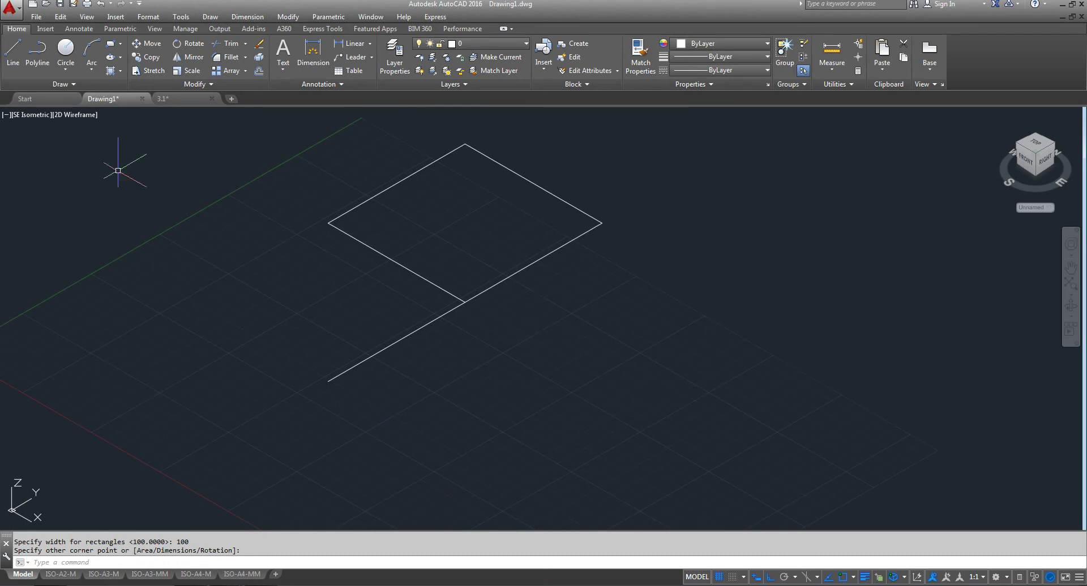
Step: Draw a vertical line from the rectangle's left corner down to the lower line's end
{"action": "left_click", "coordinate": [15, 52]}
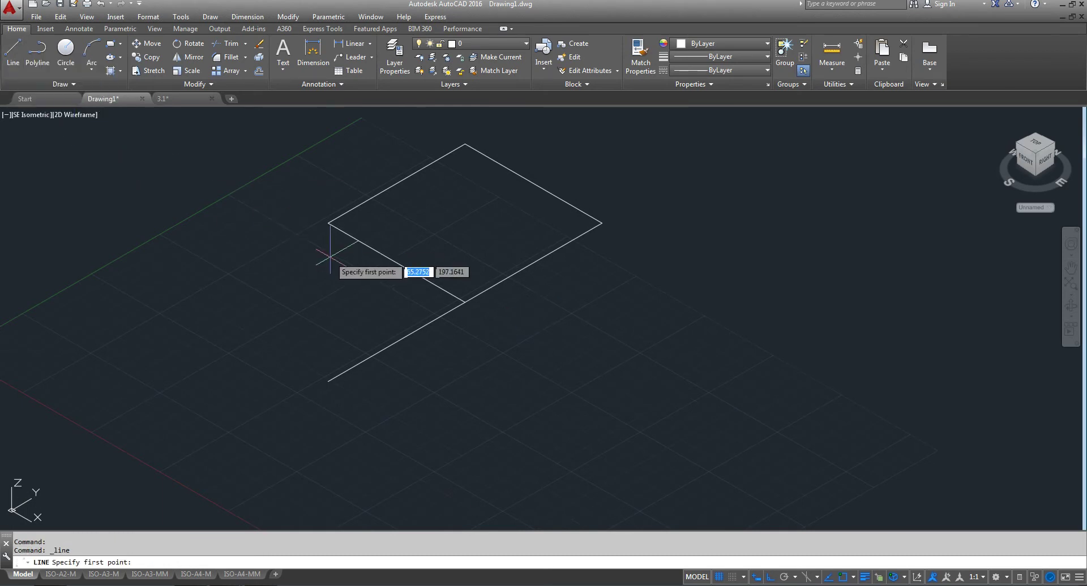
{"action": "left_click", "coordinate": [327, 223]}
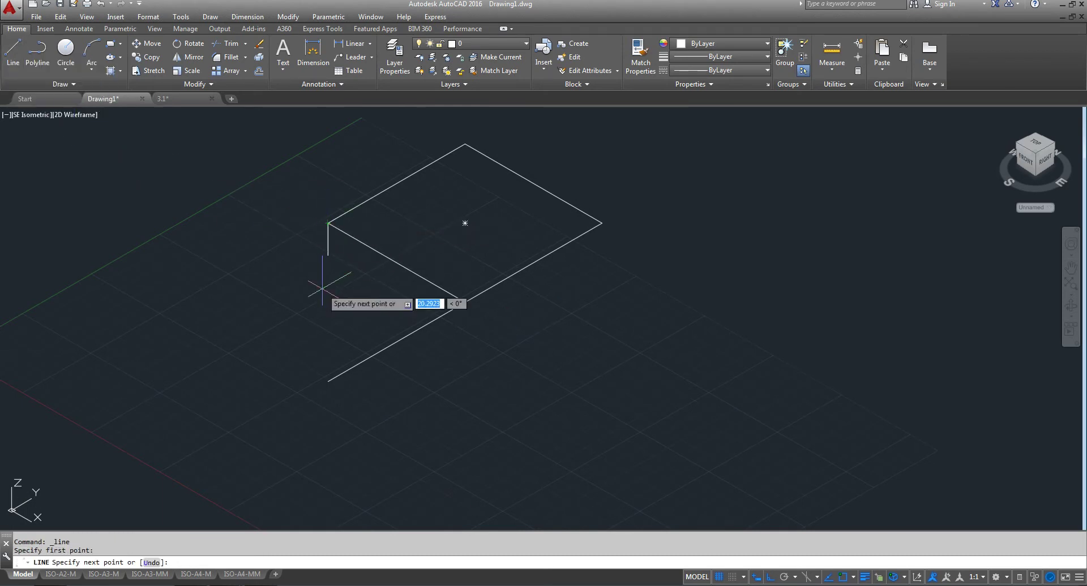
{"action": "left_click", "coordinate": [327, 380]}
{"action": "right_click", "coordinate": [329, 380]}
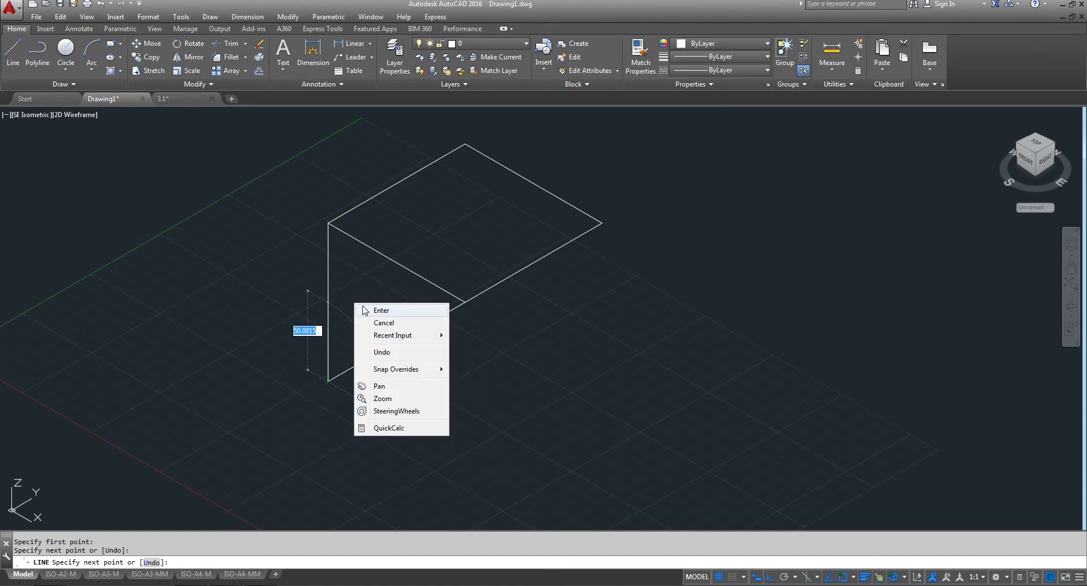
{"action": "left_click", "coordinate": [366, 308]}
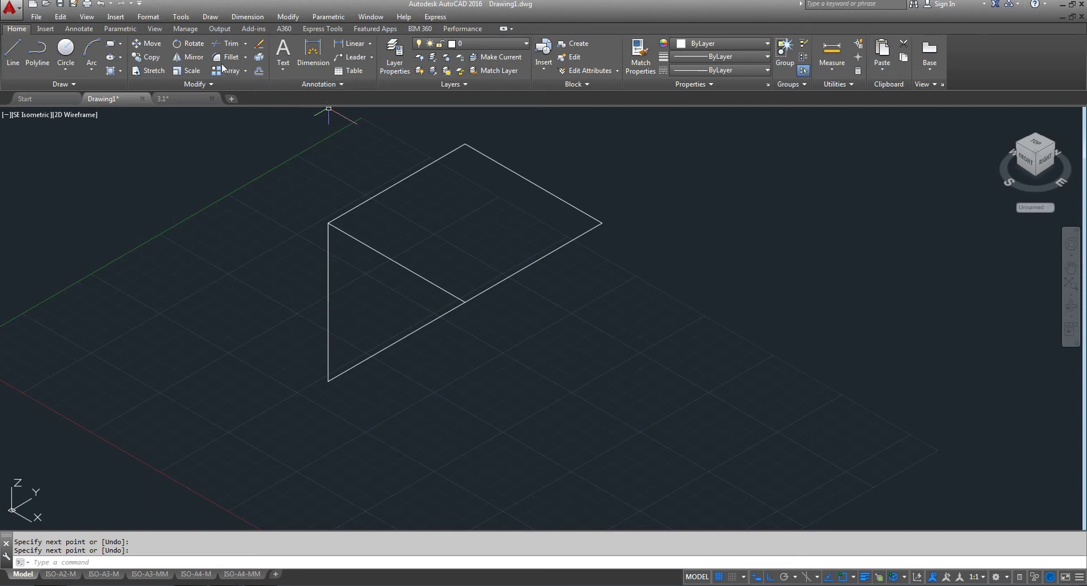
Step: Use LENGTHEN on the vertical line to confirm its length is 100
{"action": "left_click", "coordinate": [193, 83]}
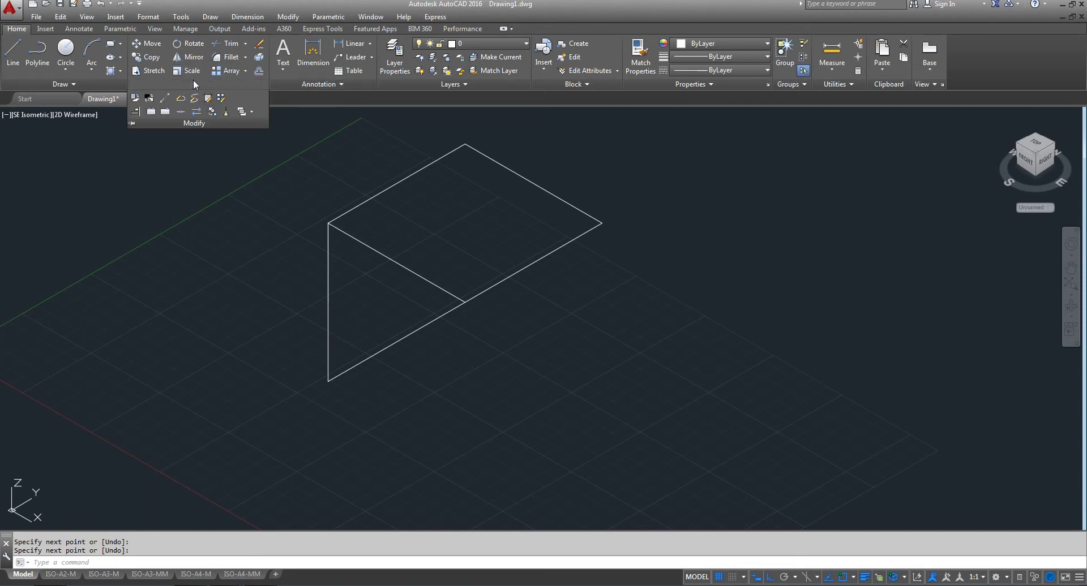
{"action": "left_click", "coordinate": [164, 101]}
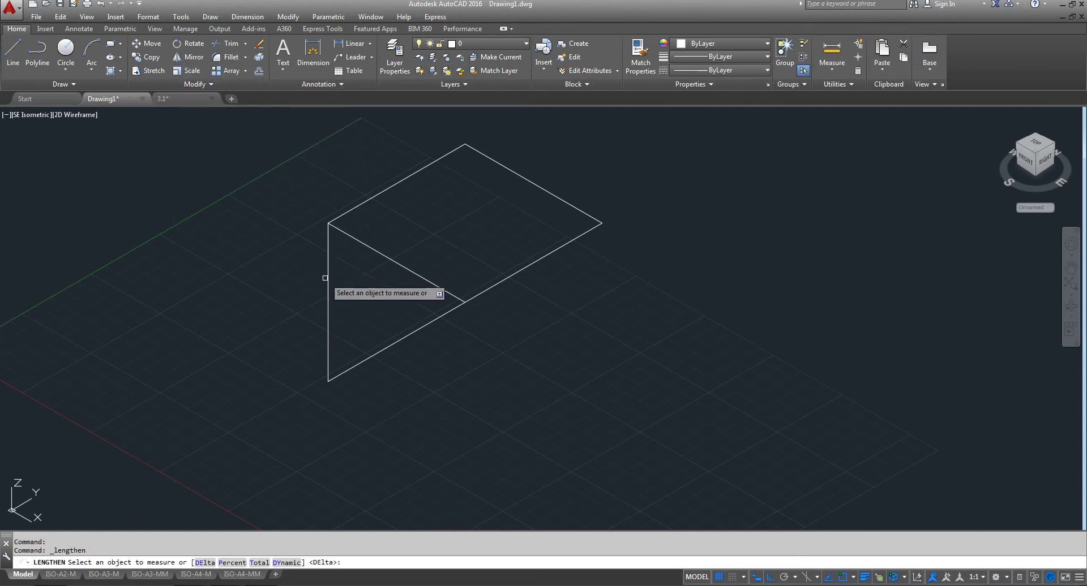
{"action": "left_click", "coordinate": [330, 279]}
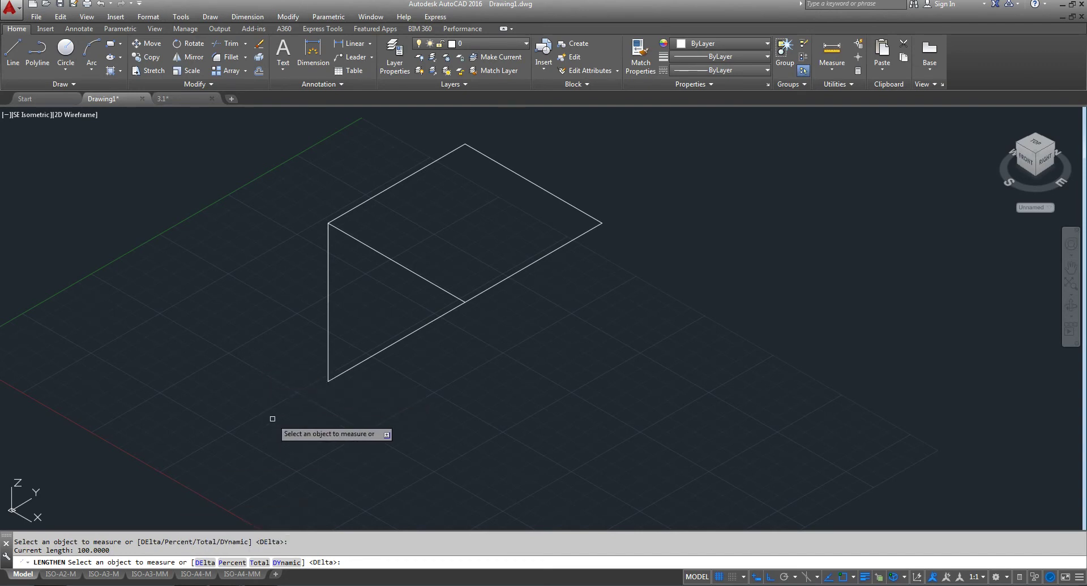
{"action": "key", "text": "Escape"}
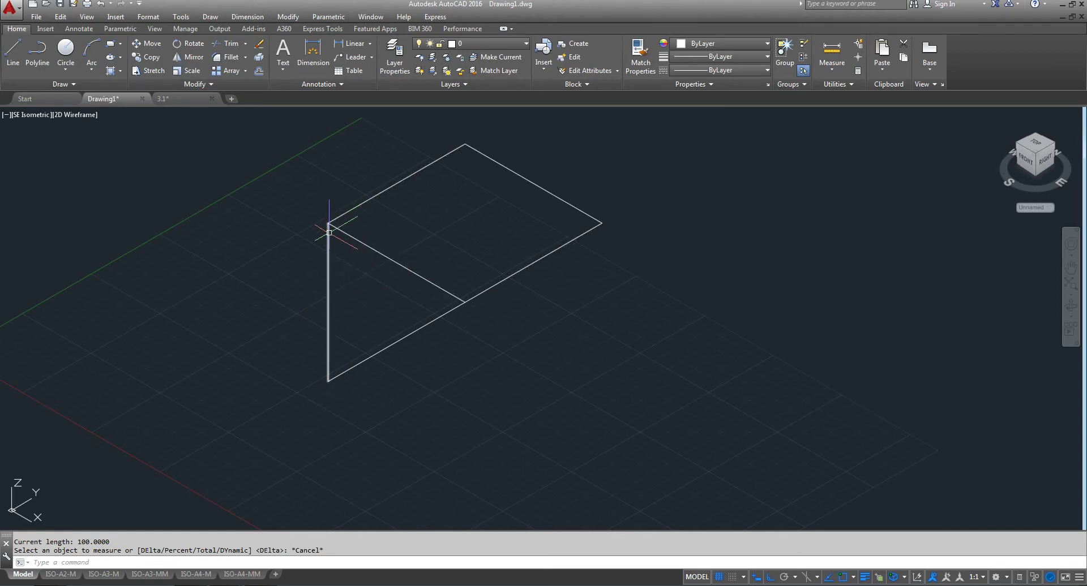
{"action": "scroll", "coordinate": [365, 408], "scroll_direction": "down", "scroll_amount": 2}
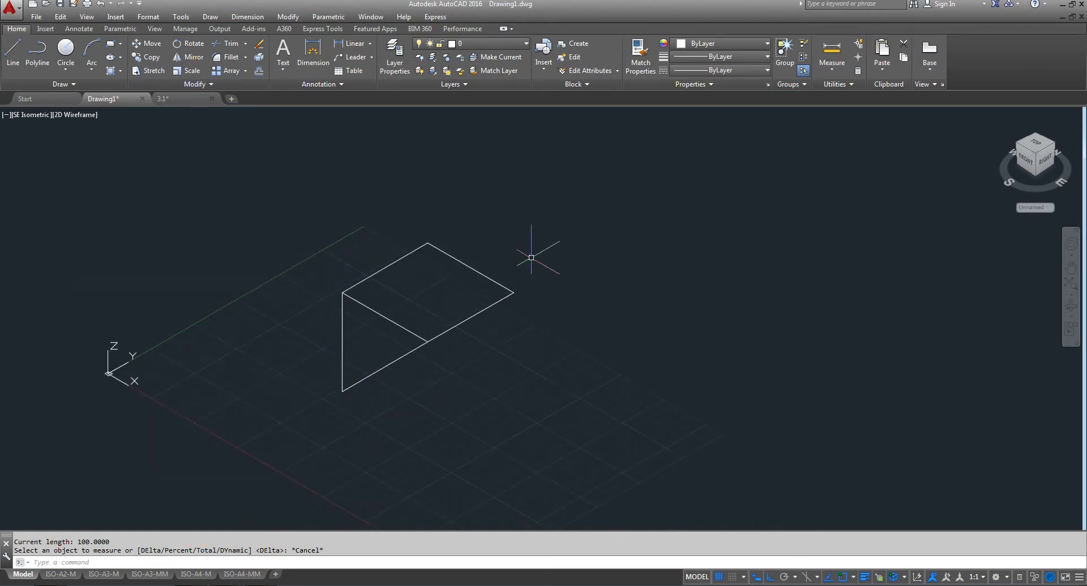
Step: Crossing-select every line of the shape and delete it
{"action": "left_click", "coordinate": [583, 197]}
{"action": "left_click", "coordinate": [280, 467]}
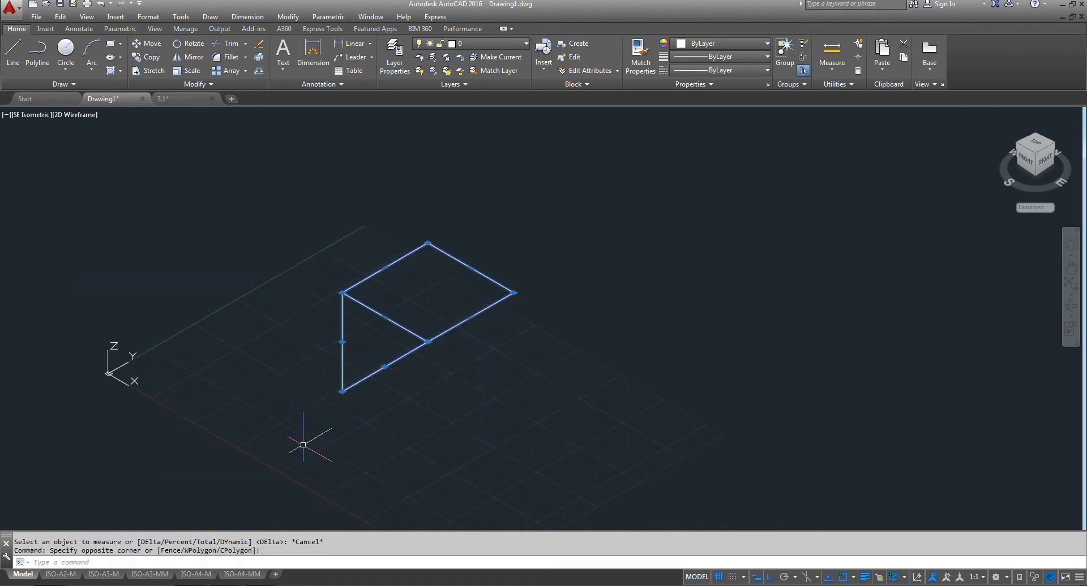
{"action": "key", "text": "Delete"}
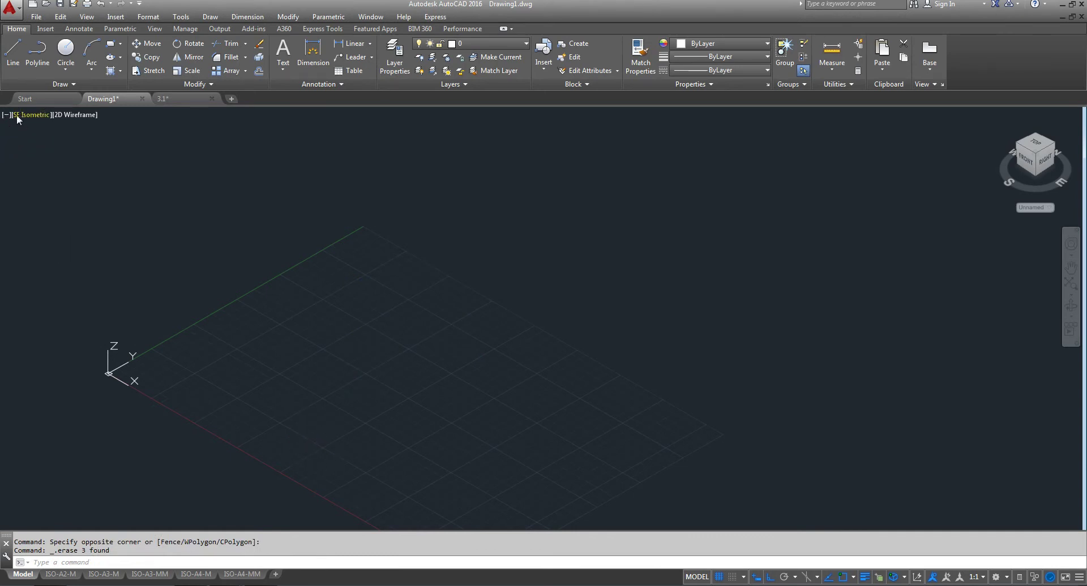
Step: Switch the viewport to the Top view of the empty drawing
{"action": "left_click", "coordinate": [32, 115]}
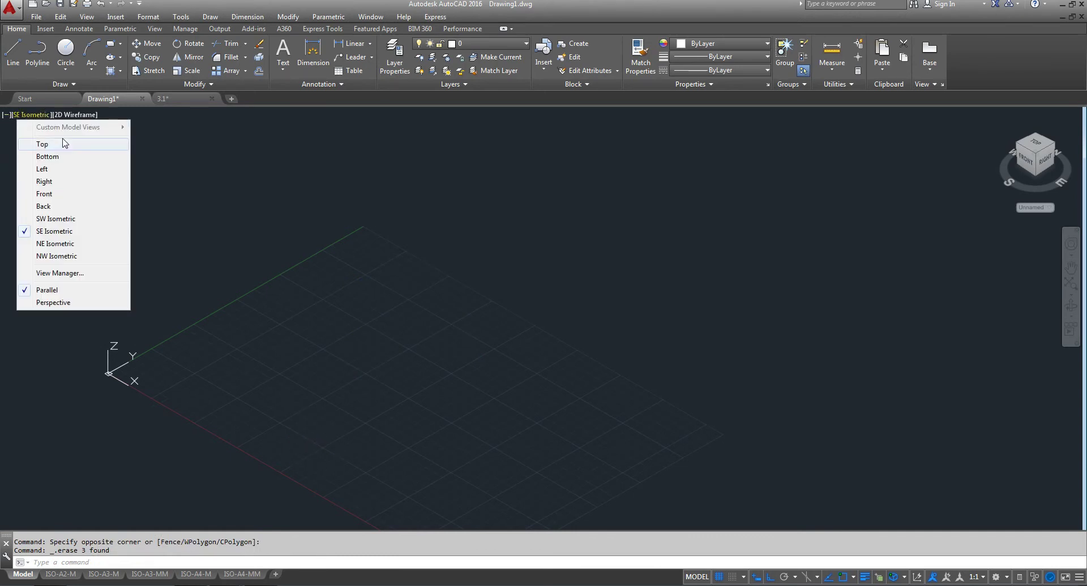
{"action": "left_click", "coordinate": [42, 144]}
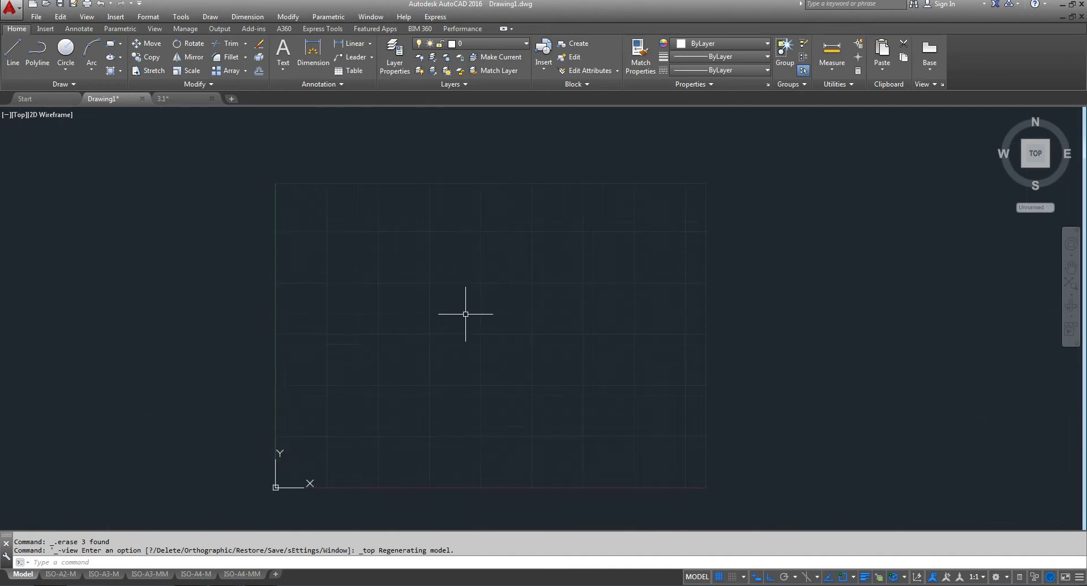
{"action": "scroll", "coordinate": [511, 341], "scroll_direction": "up", "scroll_amount": 2}
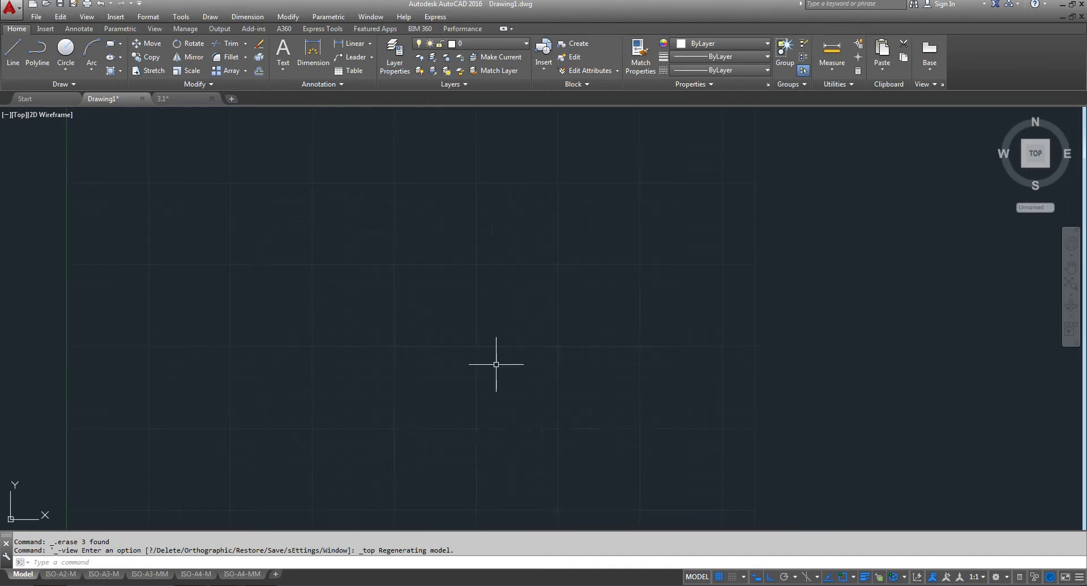
Step: Start a rectangle with elevation 0 and a corner fillet radius of 10
{"action": "left_click", "coordinate": [111, 44]}
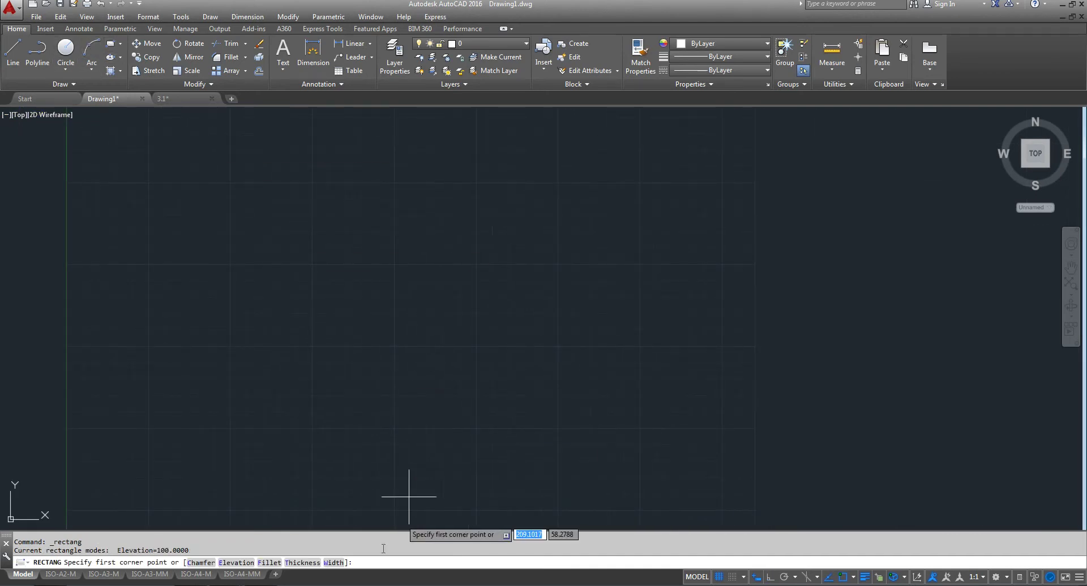
{"action": "left_click", "coordinate": [236, 563]}
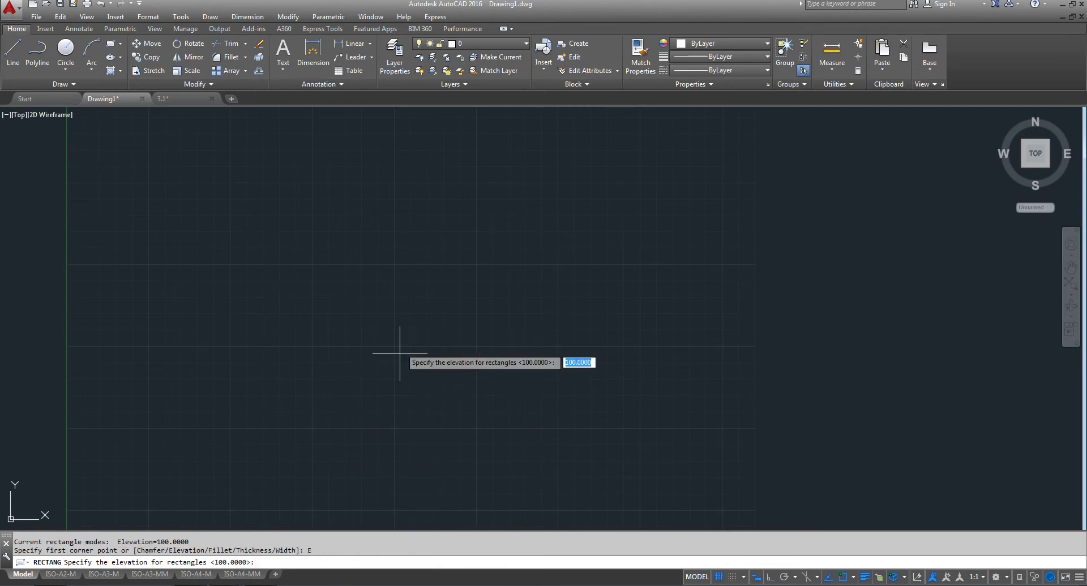
{"action": "type", "text": "0"}
{"action": "key", "text": "Return"}
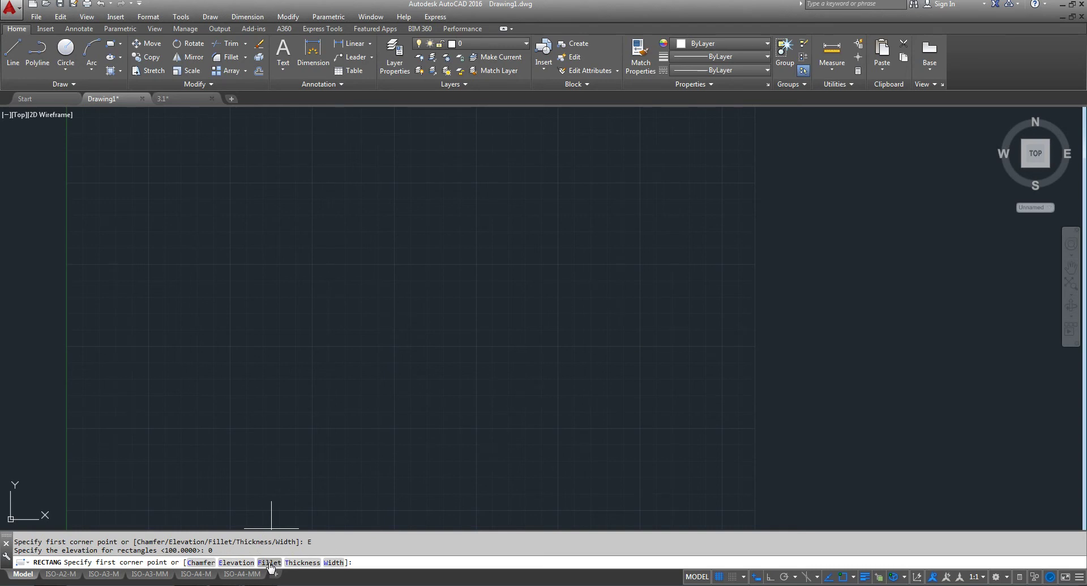
{"action": "left_click", "coordinate": [269, 563]}
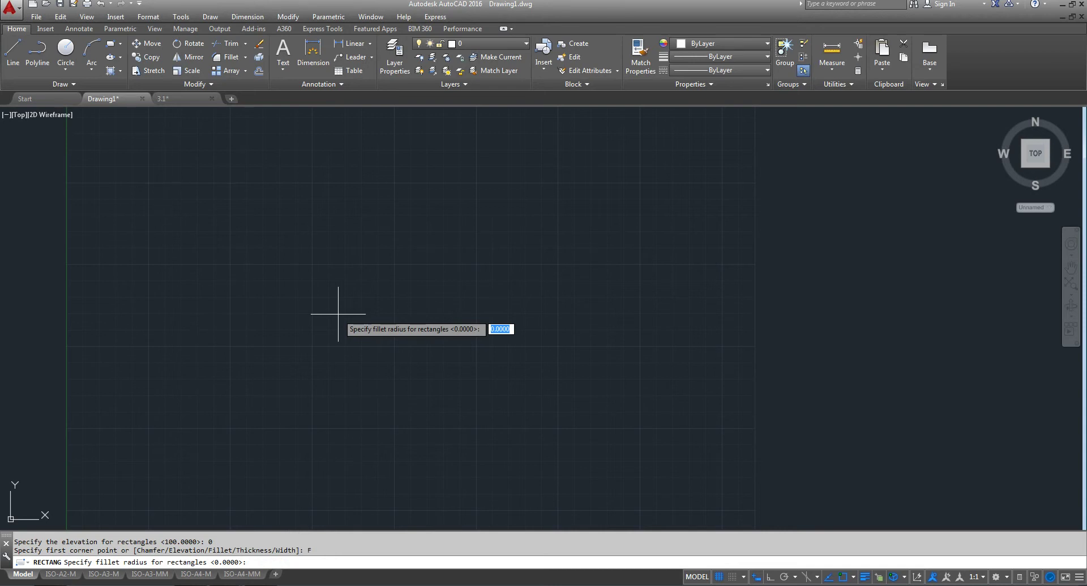
{"action": "type", "text": "10"}
{"action": "key", "text": "Return"}
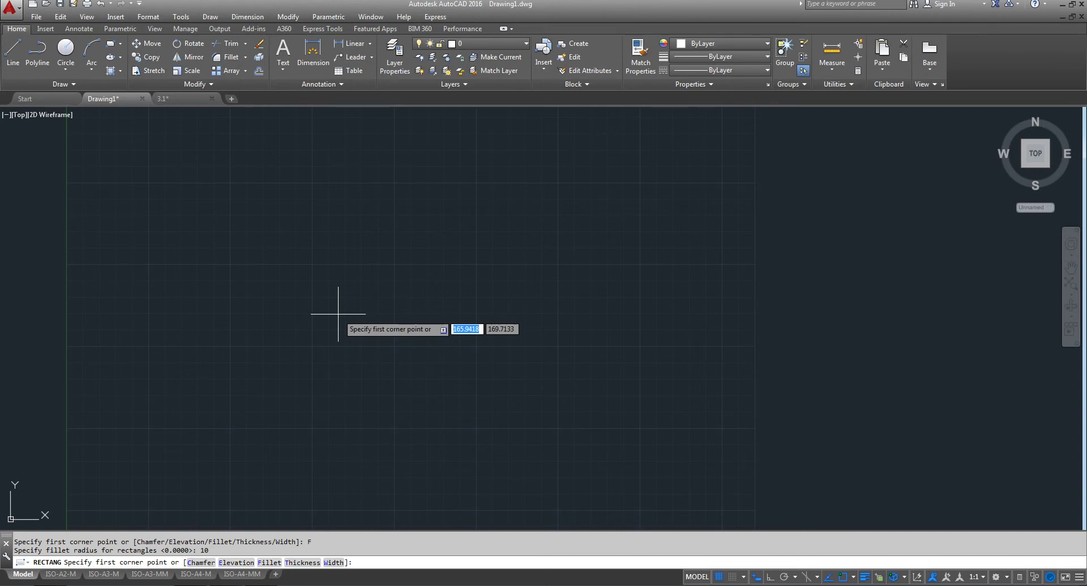
Step: Pick two opposite corners to draw the rounded rectangle, then choose the Radius dimension
{"action": "left_click", "coordinate": [331, 288]}
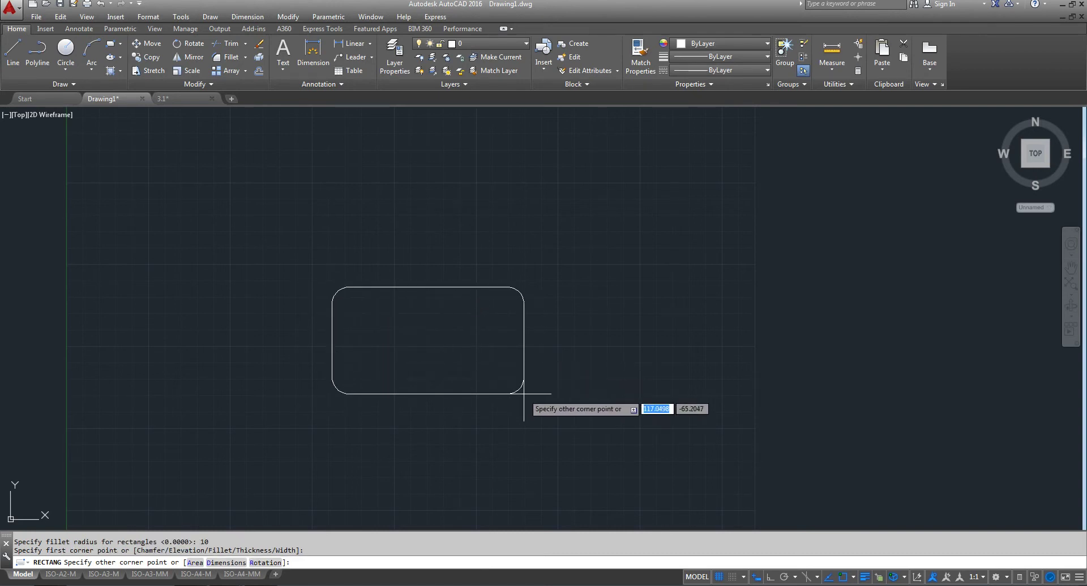
{"action": "left_click", "coordinate": [541, 437]}
{"action": "scroll", "coordinate": [338, 285], "scroll_direction": "up", "scroll_amount": 5}
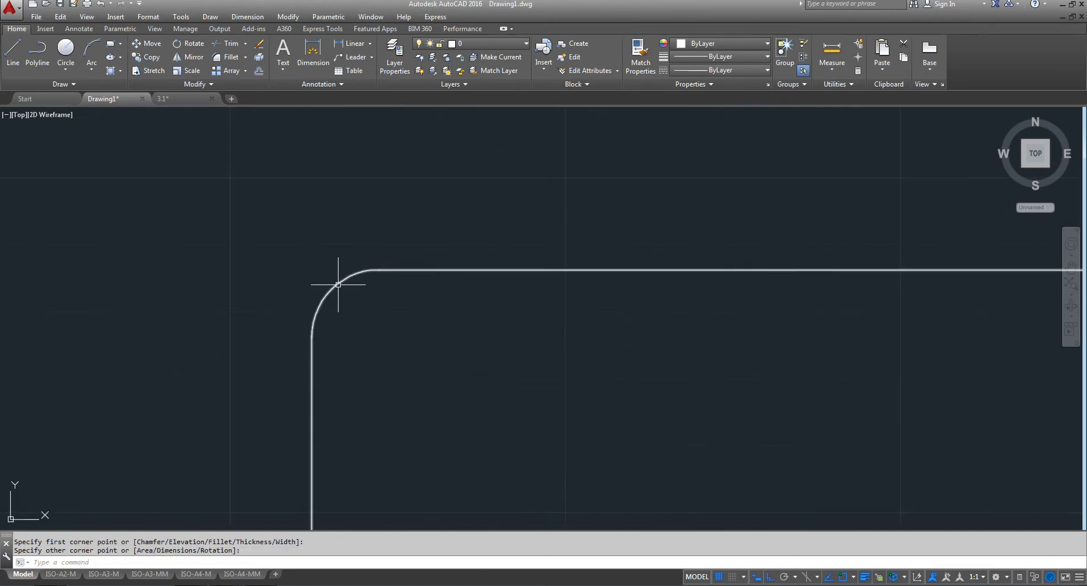
{"action": "mouse_move", "coordinate": [338, 281]}
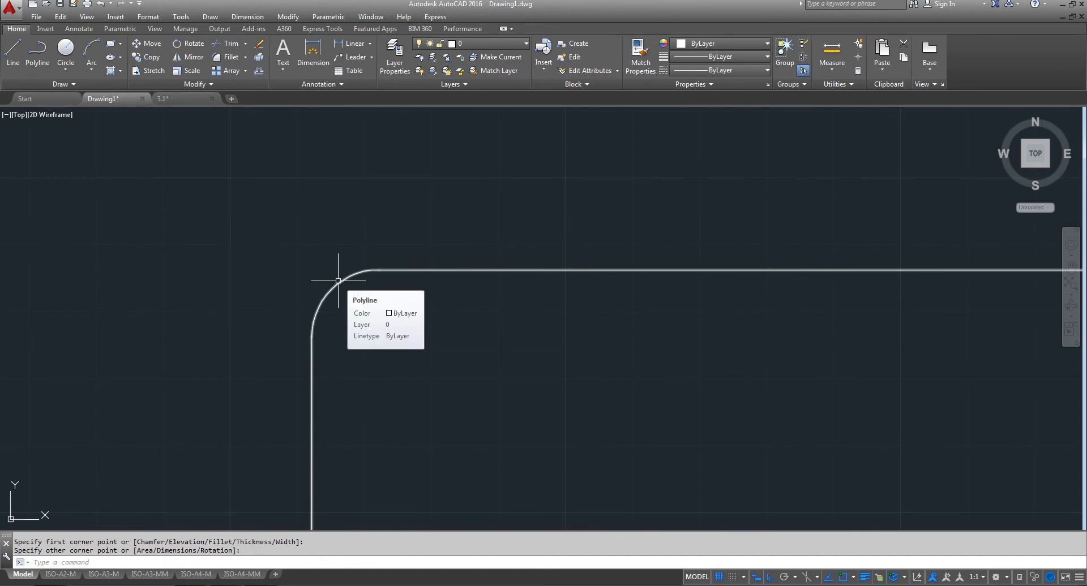
{"action": "scroll", "coordinate": [306, 323], "scroll_direction": "down", "scroll_amount": 1}
{"action": "scroll", "coordinate": [317, 280], "scroll_direction": "down", "scroll_amount": 1}
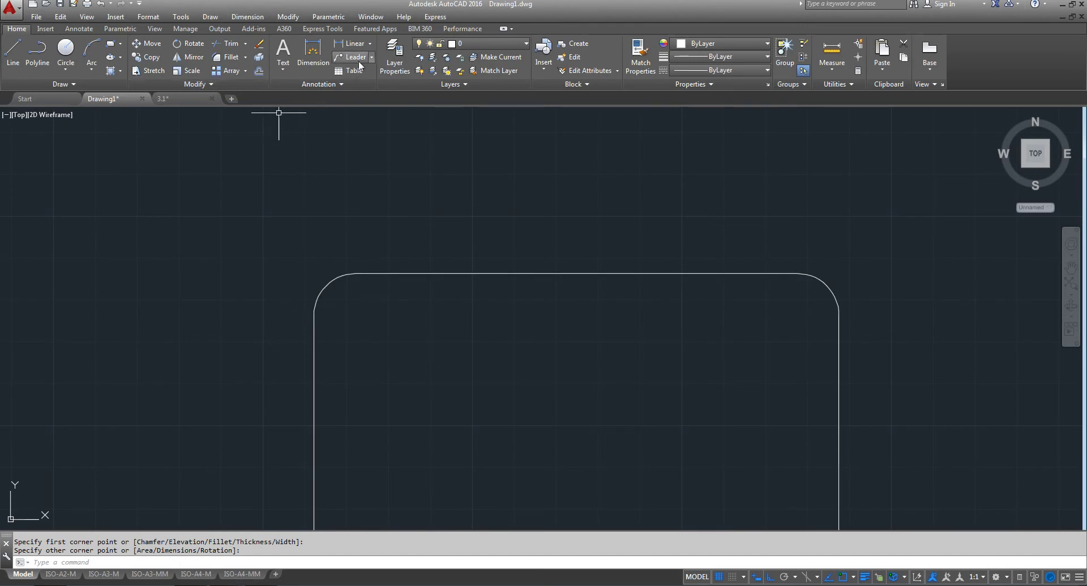
{"action": "left_click", "coordinate": [370, 43]}
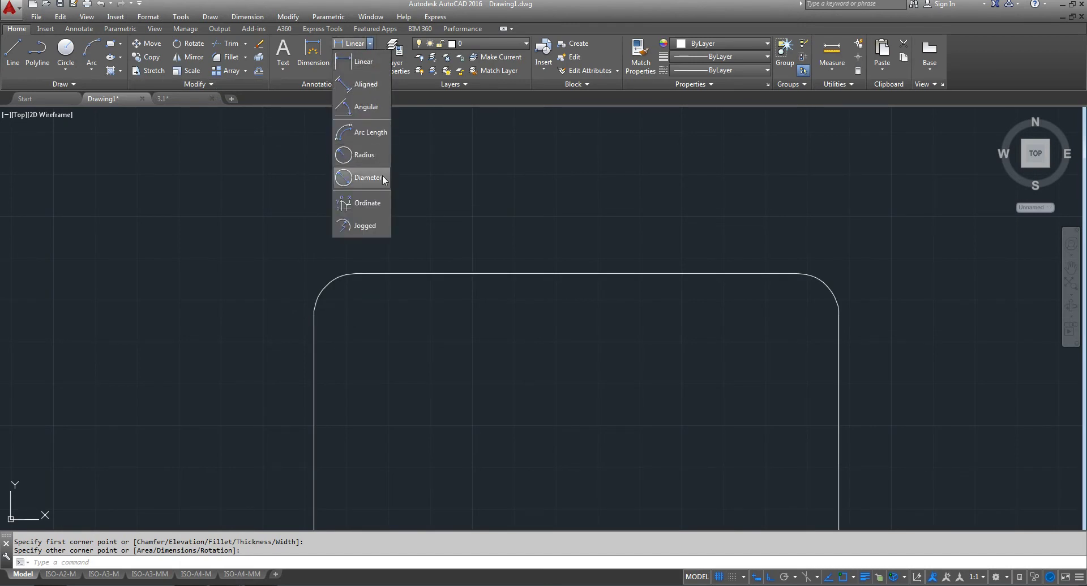
{"action": "left_click", "coordinate": [372, 156]}
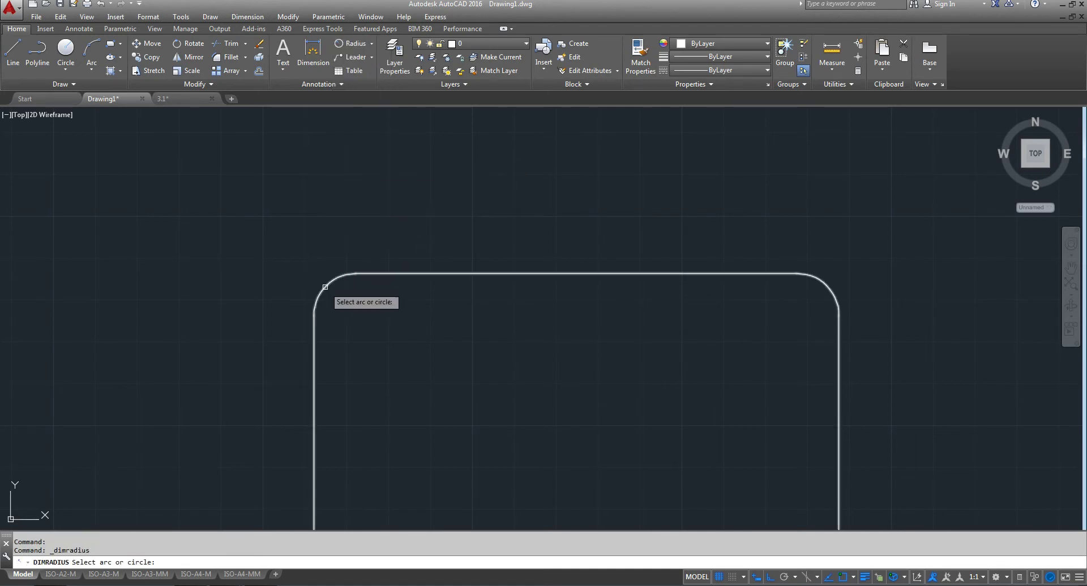
Step: Add an R10 radius dimension to the rounded top-left corner
{"action": "left_click", "coordinate": [327, 291]}
{"action": "left_click", "coordinate": [227, 233]}
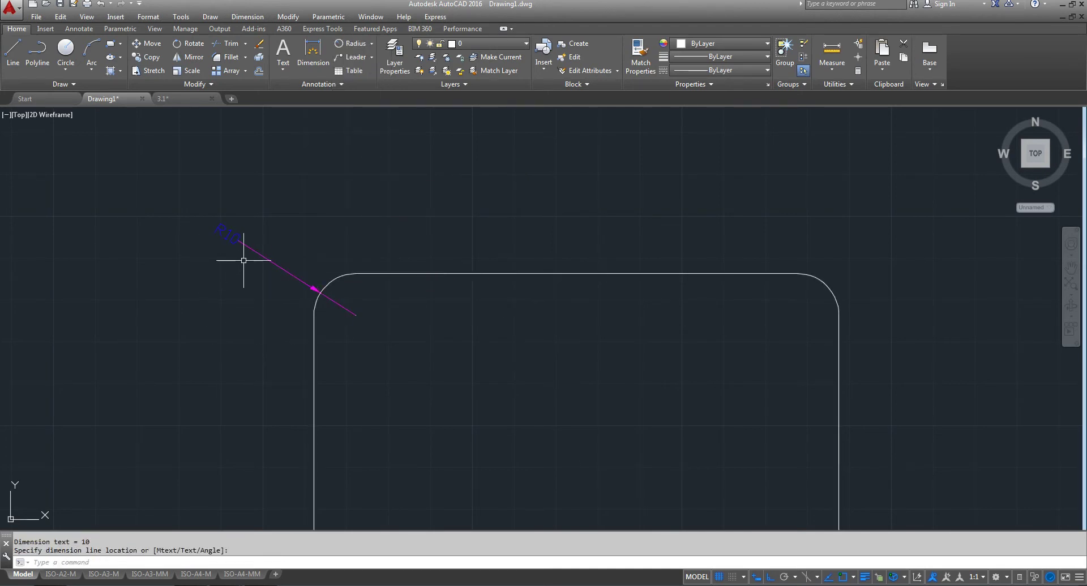
{"action": "scroll", "coordinate": [238, 257], "scroll_direction": "up", "scroll_amount": 3}
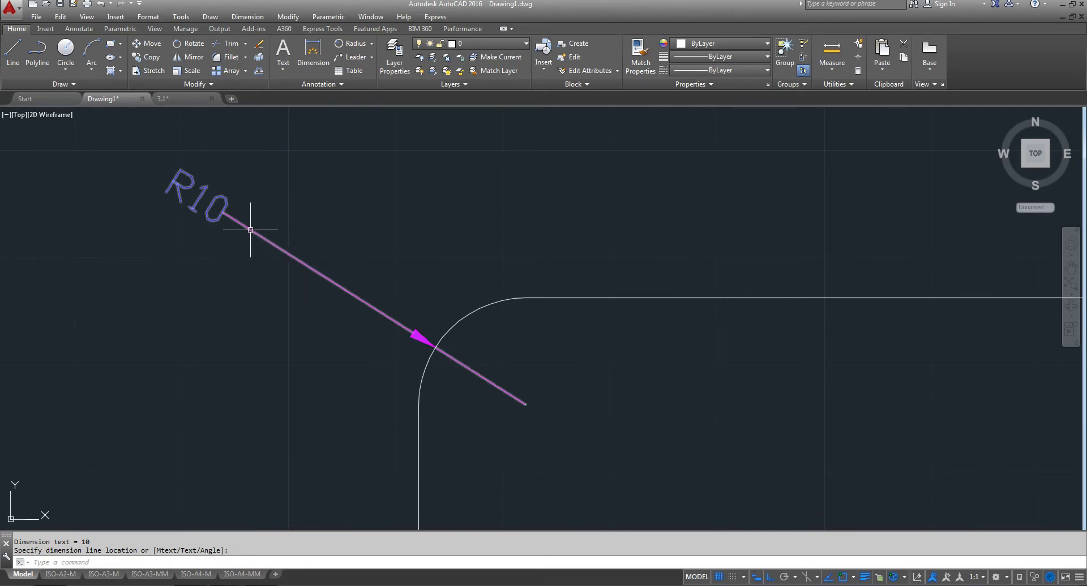
{"action": "scroll", "coordinate": [271, 240], "scroll_direction": "down", "scroll_amount": 5}
{"action": "scroll", "coordinate": [294, 247], "scroll_direction": "down", "scroll_amount": 5}
{"action": "middle_click_drag", "start_coordinate": [312, 249], "coordinate": [304, 255]}
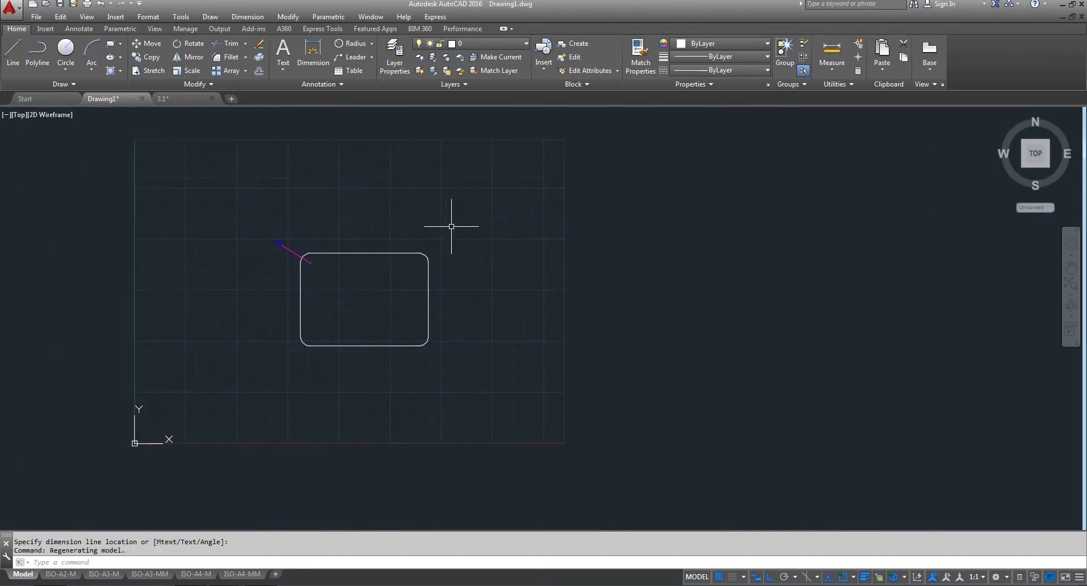
Step: Draw a square-cornered rectangle (fillet 0) to the right, then window-select all three objects
{"action": "left_click", "coordinate": [110, 43]}
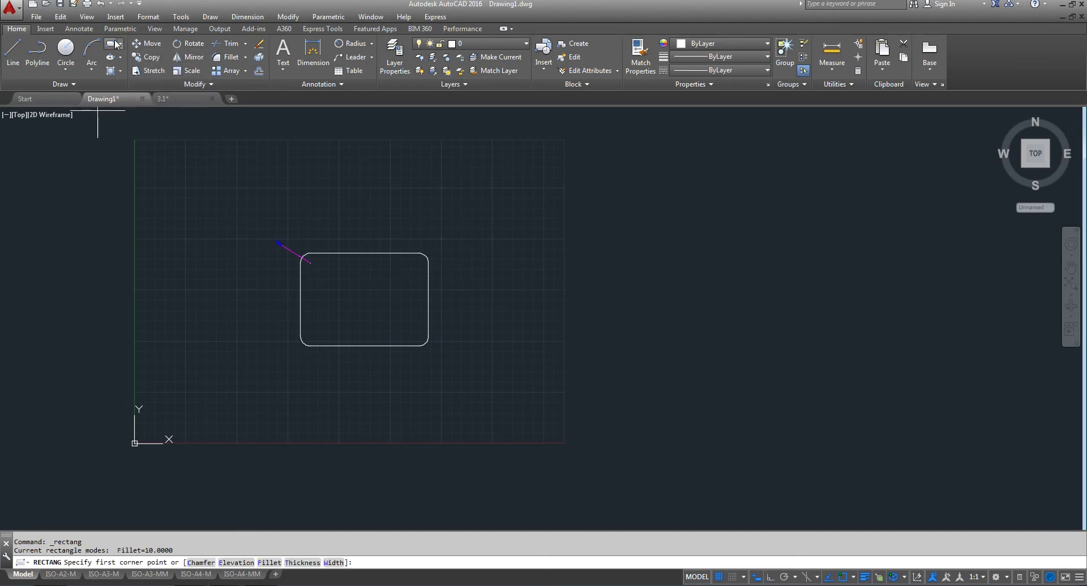
{"action": "left_click", "coordinate": [269, 563]}
{"action": "type", "text": "0"}
{"action": "key", "text": "Return"}
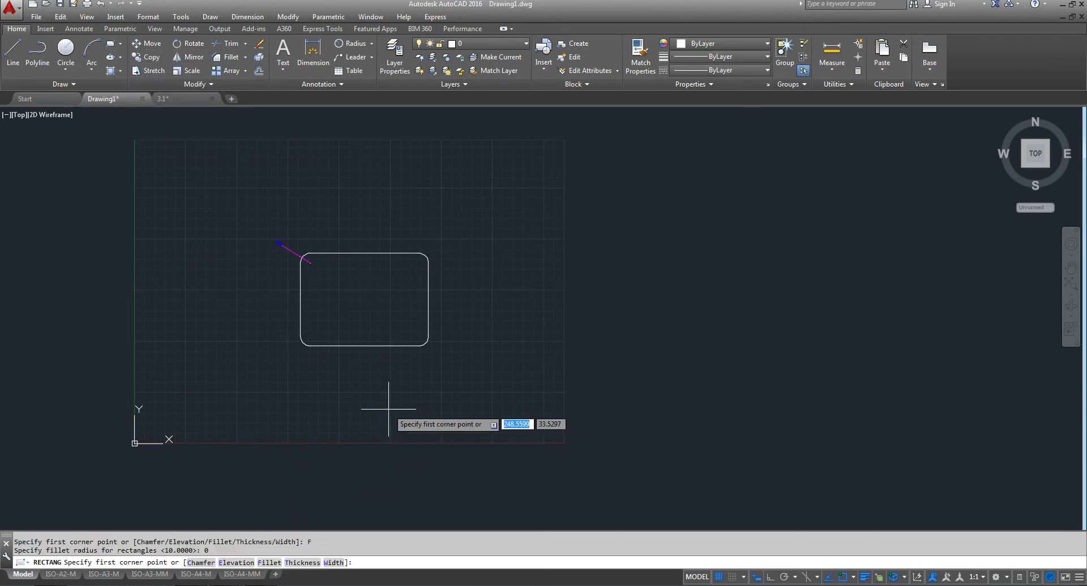
{"action": "left_click", "coordinate": [537, 264]}
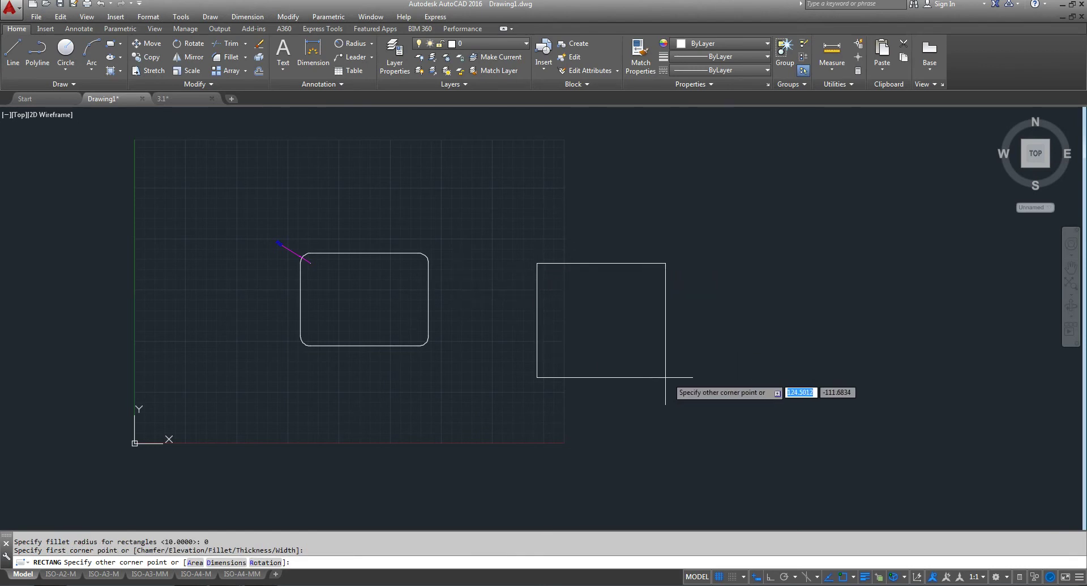
{"action": "left_click", "coordinate": [672, 363]}
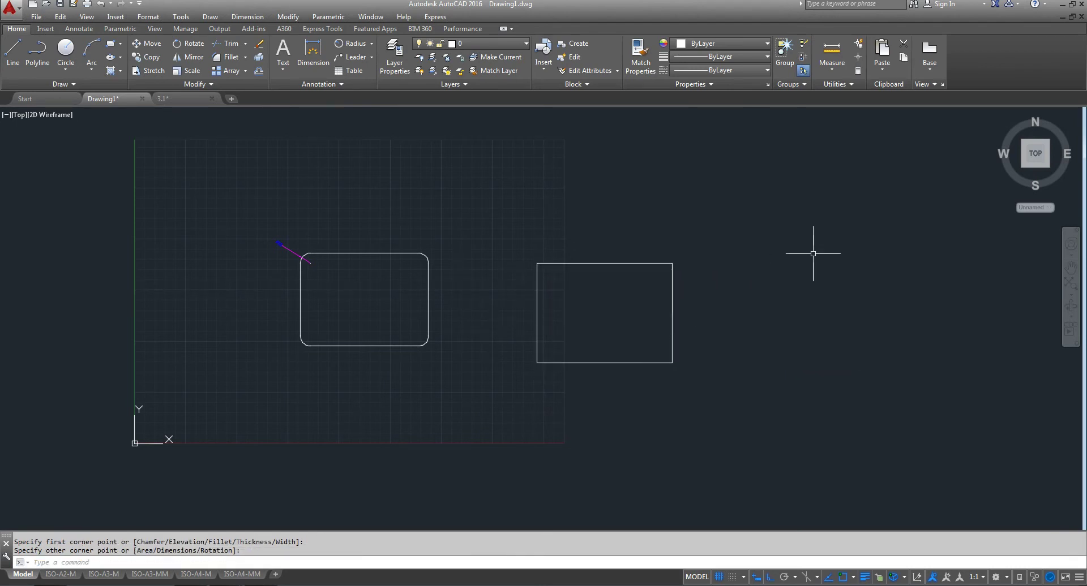
{"action": "left_click", "coordinate": [812, 178]}
{"action": "left_click", "coordinate": [185, 439]}
Step: Delete the three selected objects and cancel a stray rectangle command
{"action": "key", "text": "Delete"}
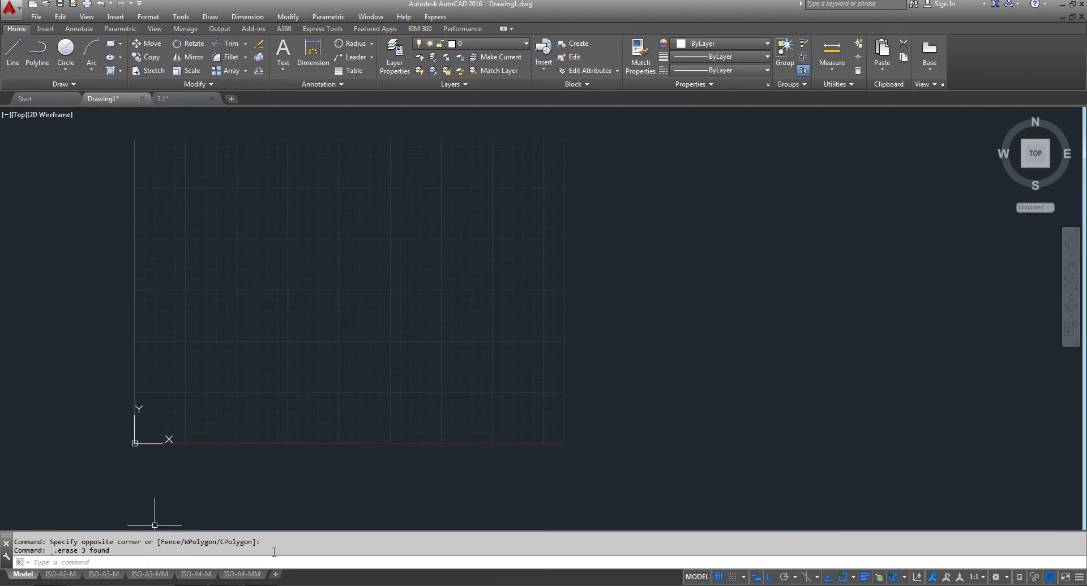
{"action": "left_click", "coordinate": [113, 49]}
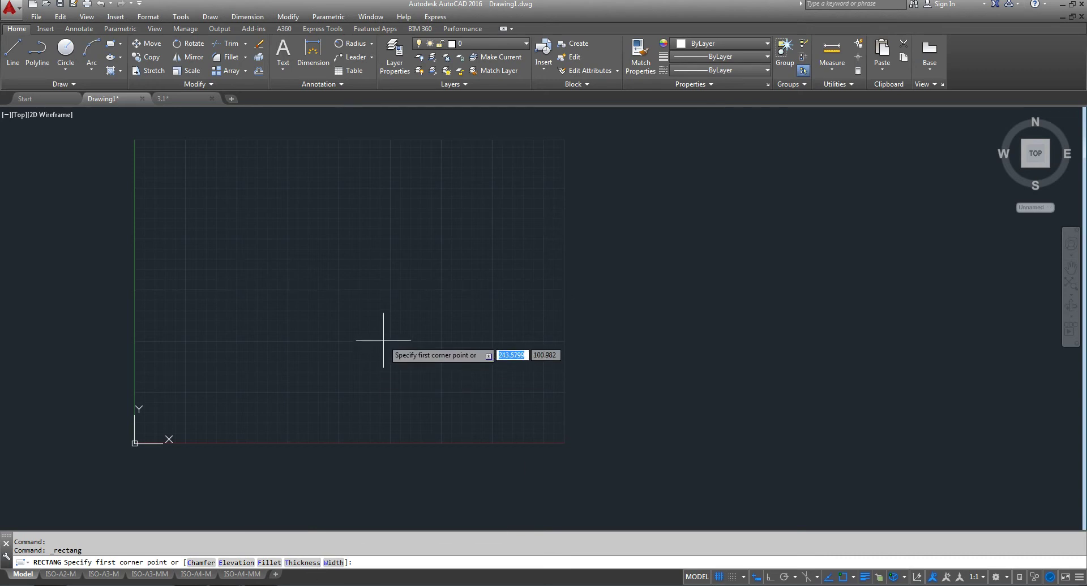
{"action": "key", "text": "Escape"}
Step: Switch the viewport to the SE Isometric view
{"action": "left_click", "coordinate": [19, 114]}
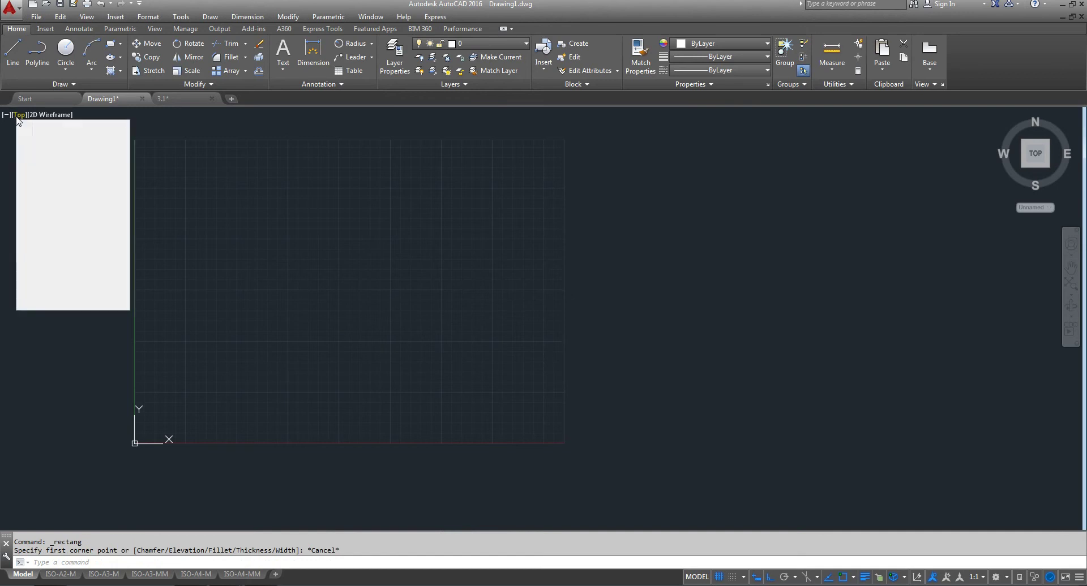
{"action": "left_click", "coordinate": [54, 237]}
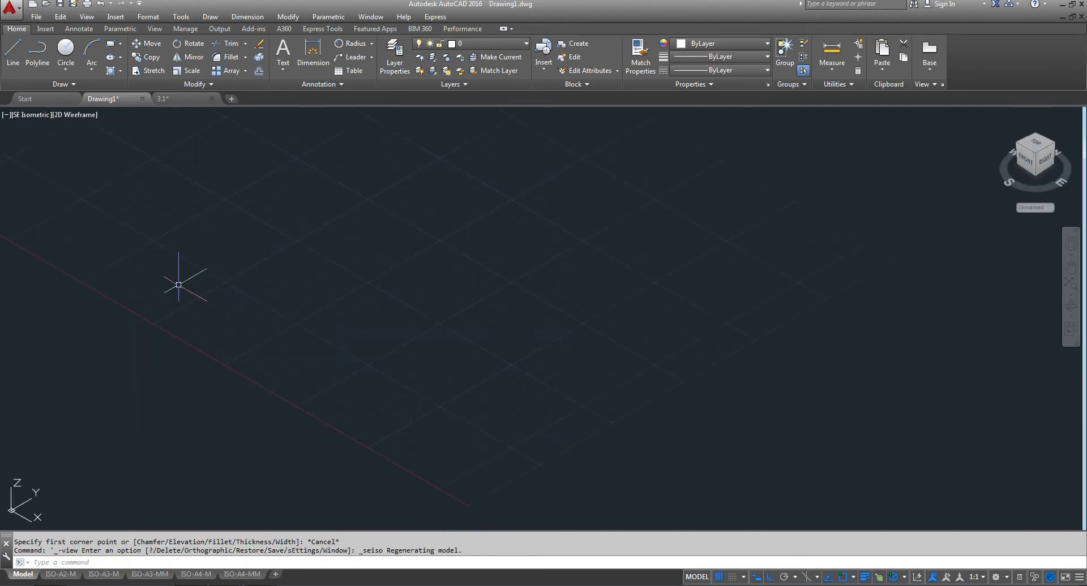
{"action": "scroll", "coordinate": [370, 360], "scroll_direction": "up", "scroll_amount": 5}
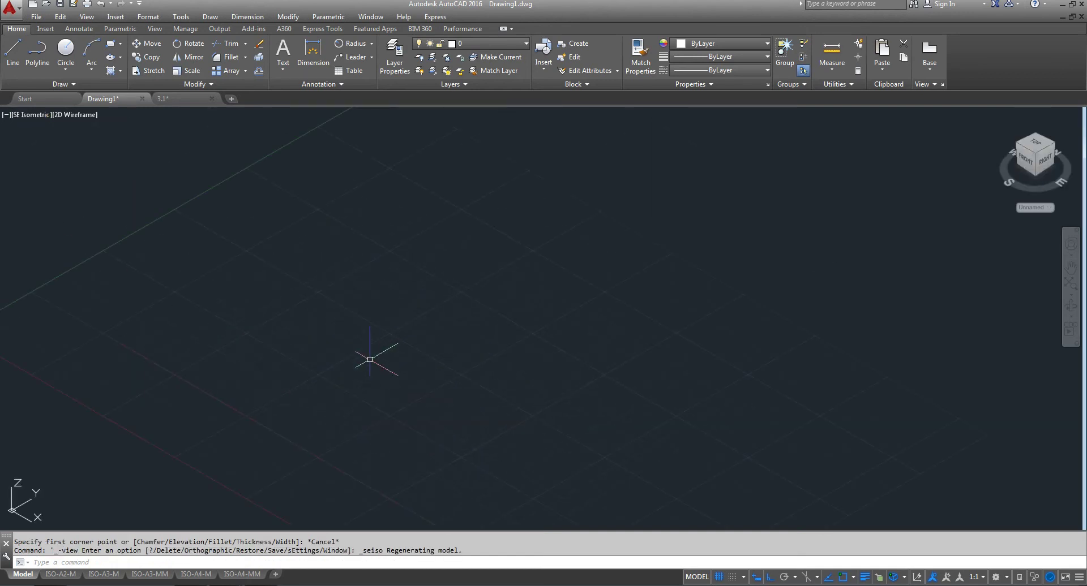
{"action": "left_click", "coordinate": [111, 44]}
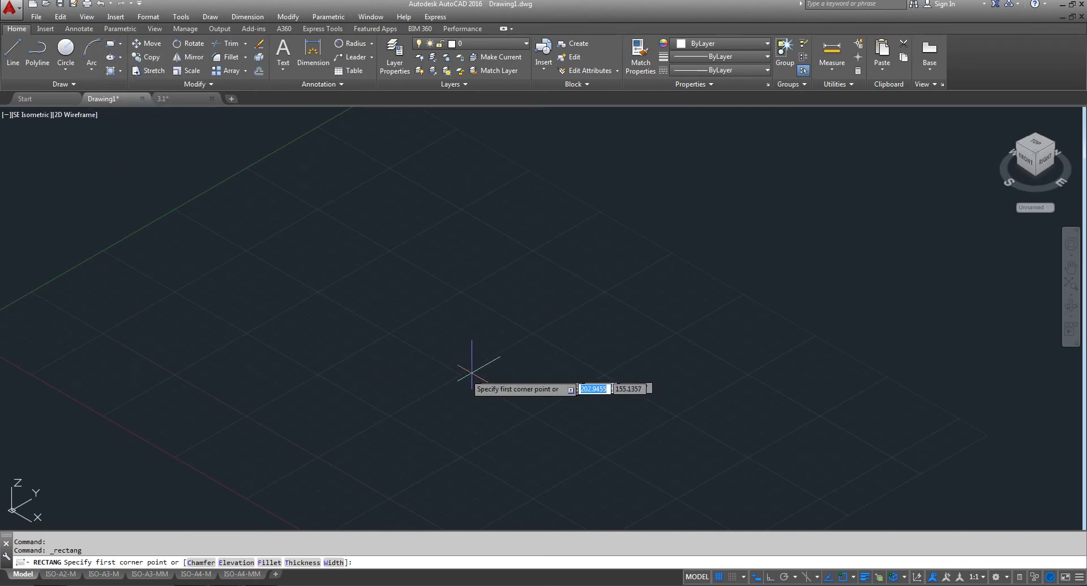
Step: Draw a rectangle with thickness 10 so it stands as a raised box
{"action": "left_click", "coordinate": [302, 563]}
{"action": "type", "text": "10"}
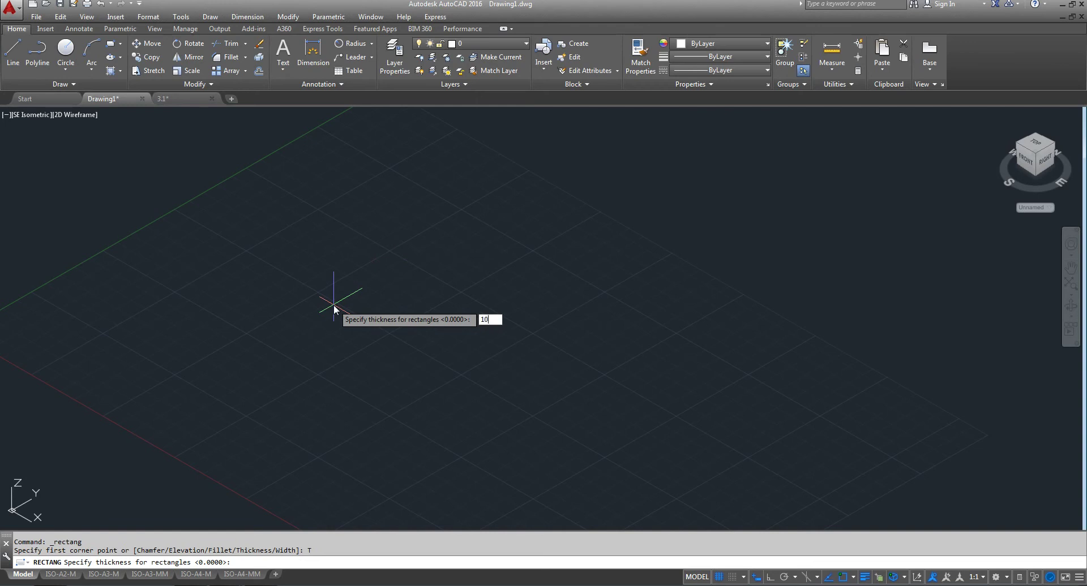
{"action": "key", "text": "Return"}
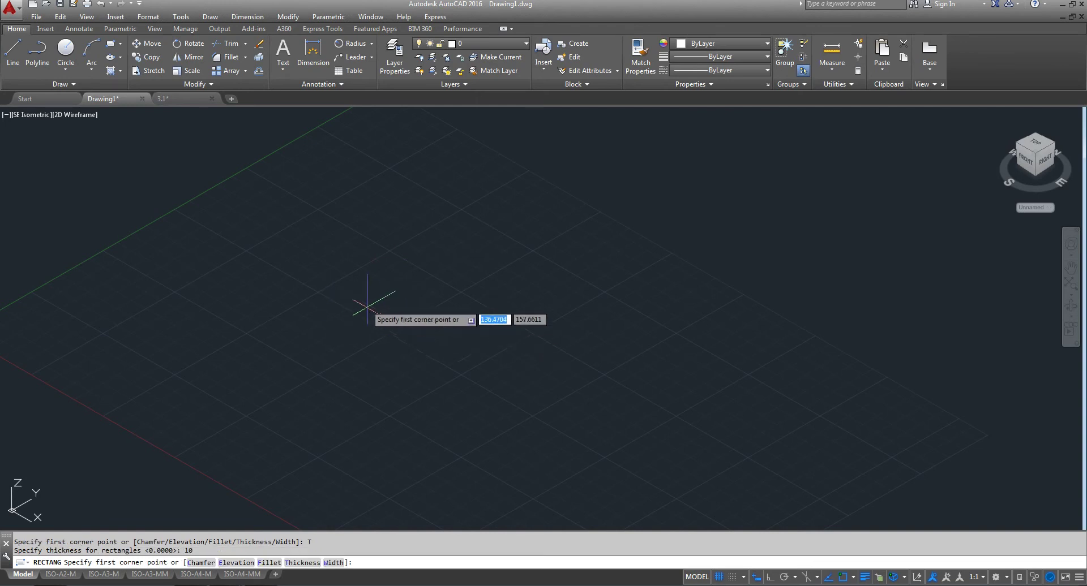
{"action": "left_click", "coordinate": [325, 293]}
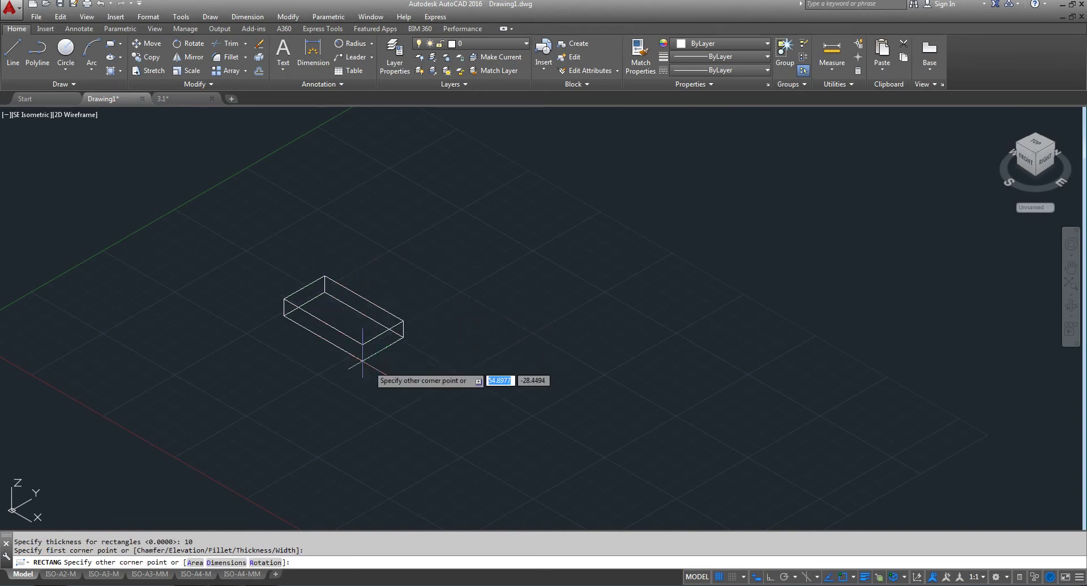
{"action": "left_click", "coordinate": [367, 474]}
{"action": "middle_click_drag", "start_coordinate": [452, 409], "coordinate": [497, 352]}
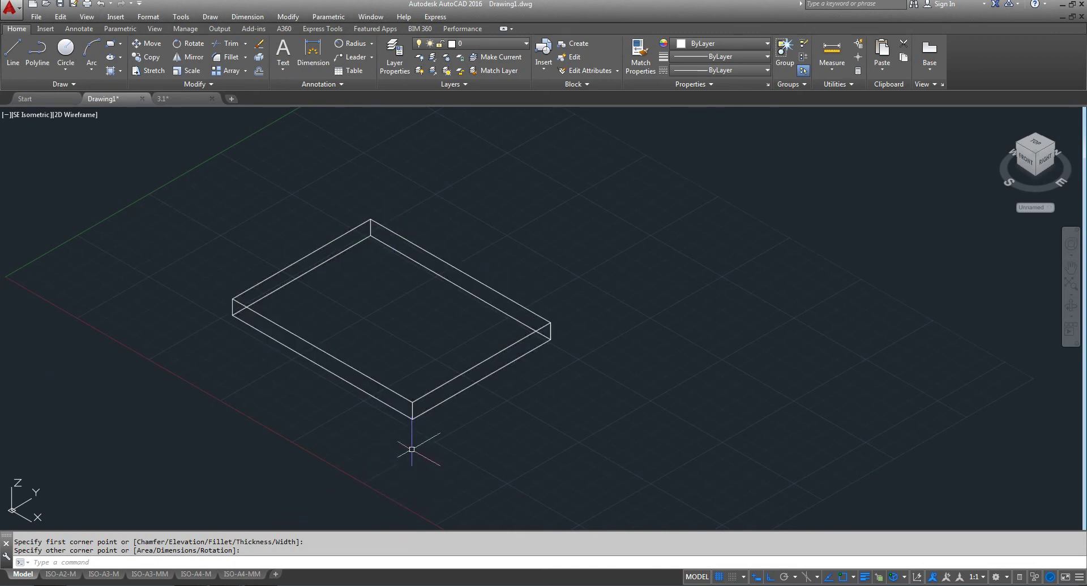
Step: Apply the Conceptual visual style to the viewport
{"action": "left_click", "coordinate": [76, 116]}
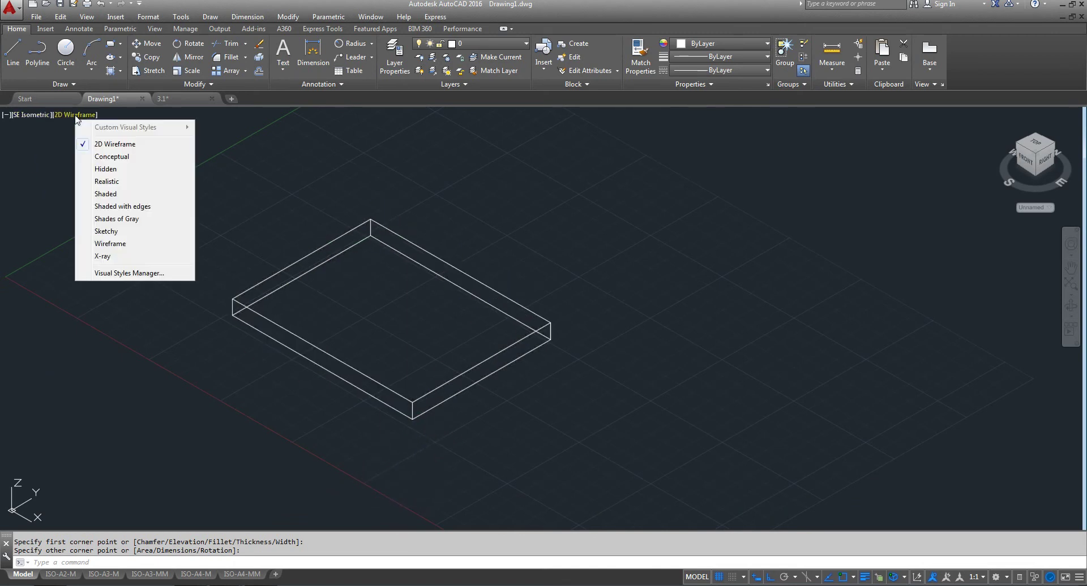
{"action": "left_click", "coordinate": [113, 158]}
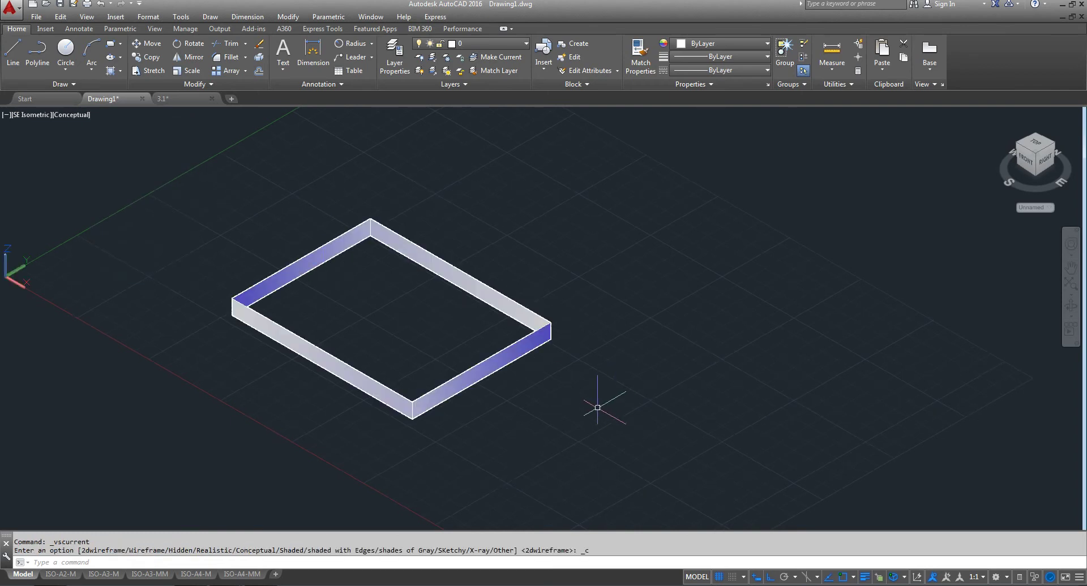
{"action": "middle_click_drag", "start_coordinate": [595, 407], "coordinate": [496, 408]}
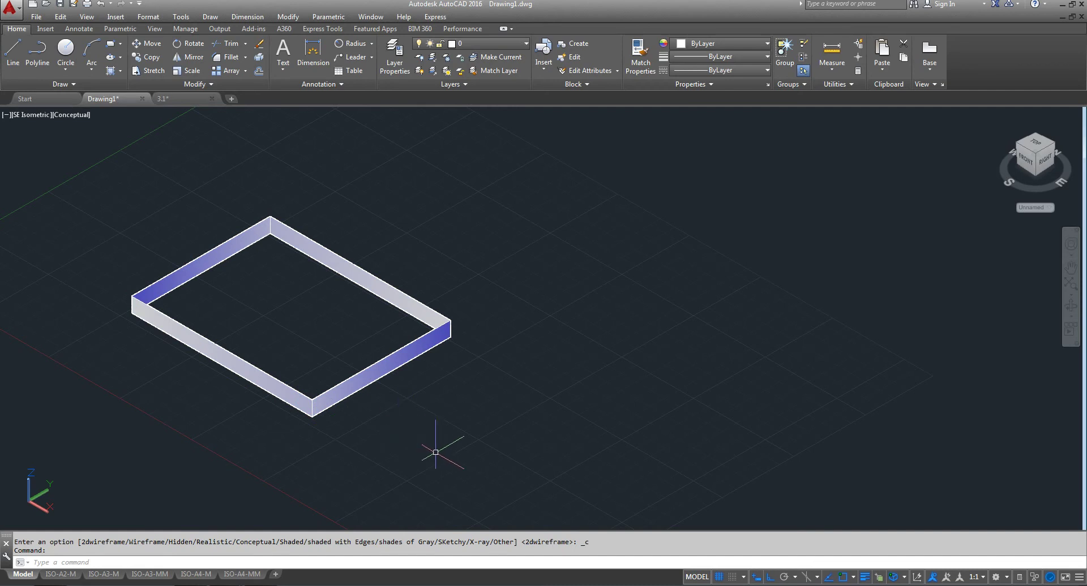
Step: Draw a longer flat rectangle with thickness 0 and edge width 10 beside the box
{"action": "left_click", "coordinate": [113, 45]}
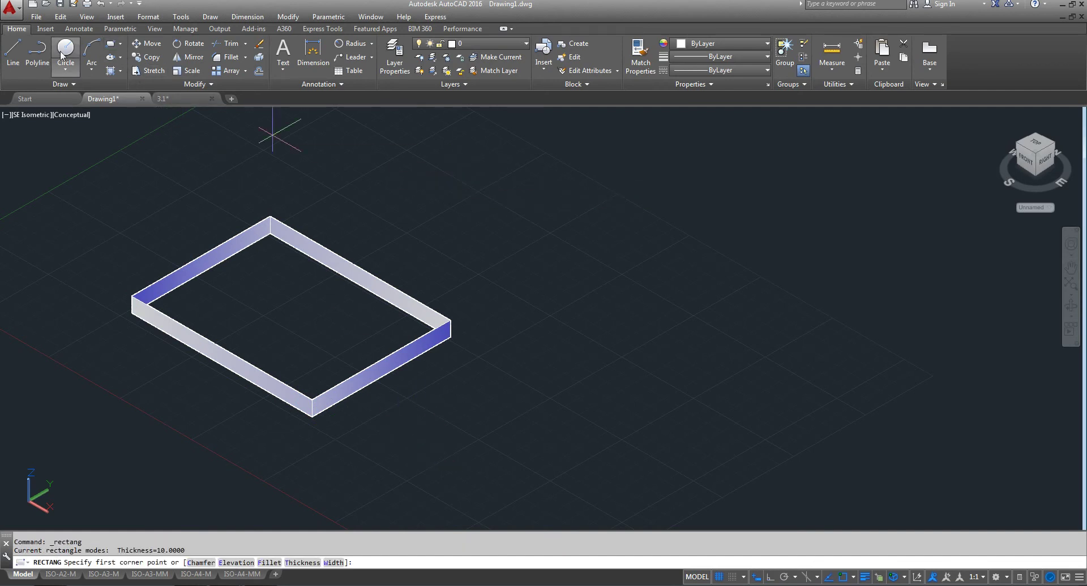
{"action": "left_click", "coordinate": [302, 562]}
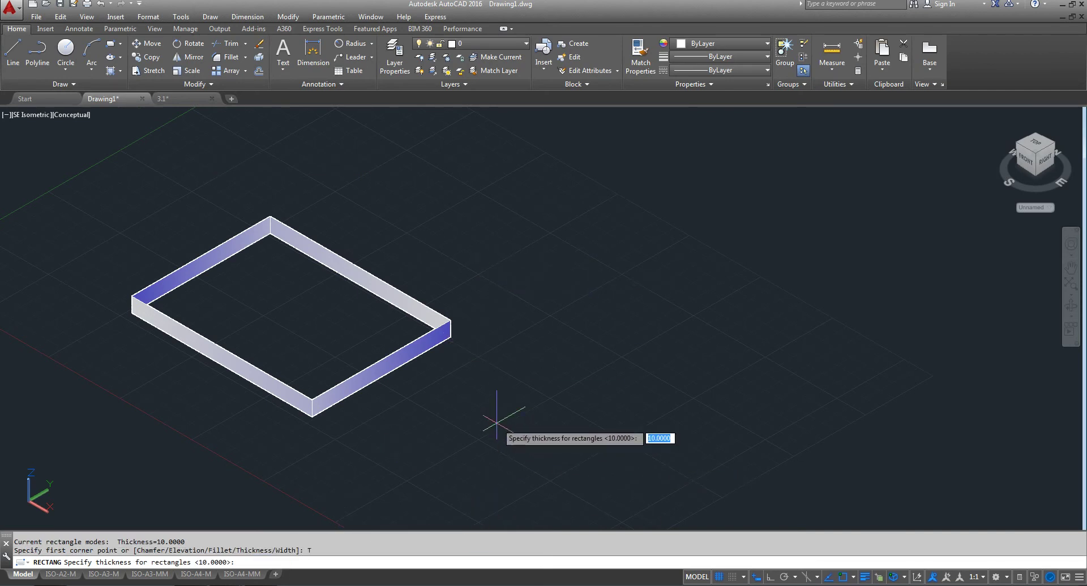
{"action": "type", "text": "0"}
{"action": "key", "text": "Return"}
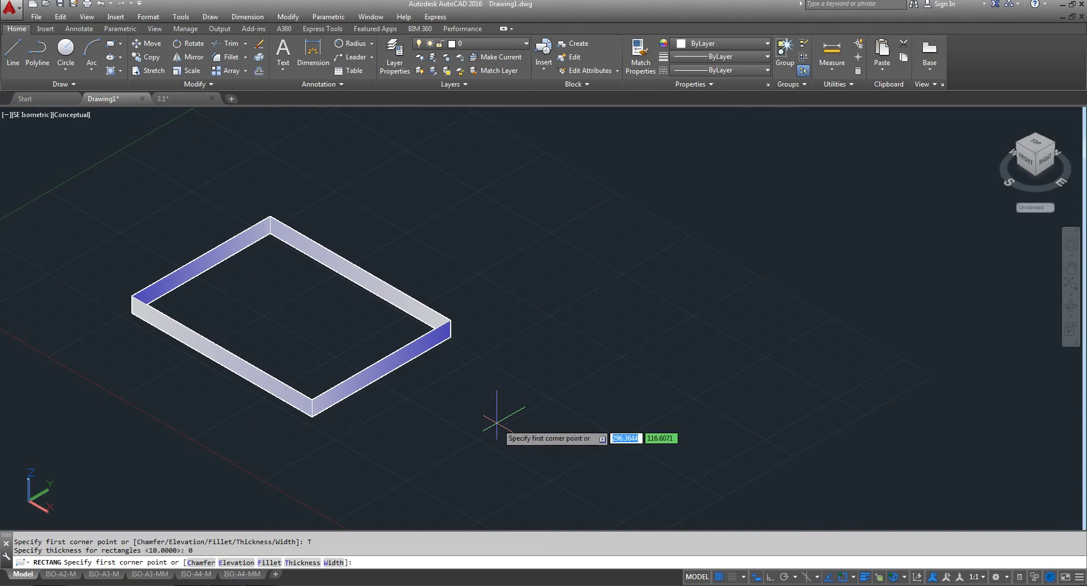
{"action": "left_click", "coordinate": [334, 563]}
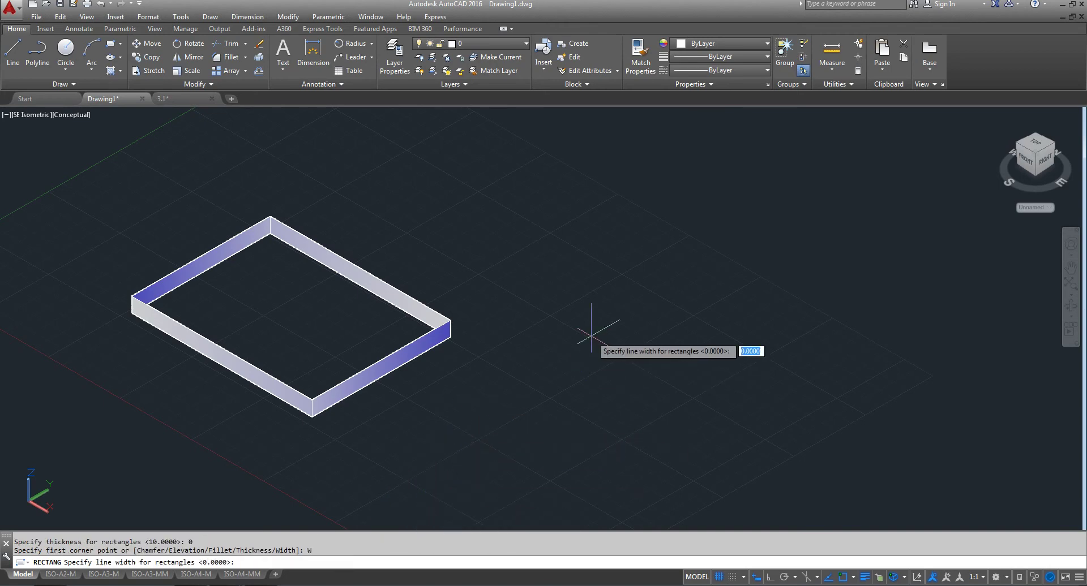
{"action": "type", "text": "10"}
{"action": "key", "text": "Return"}
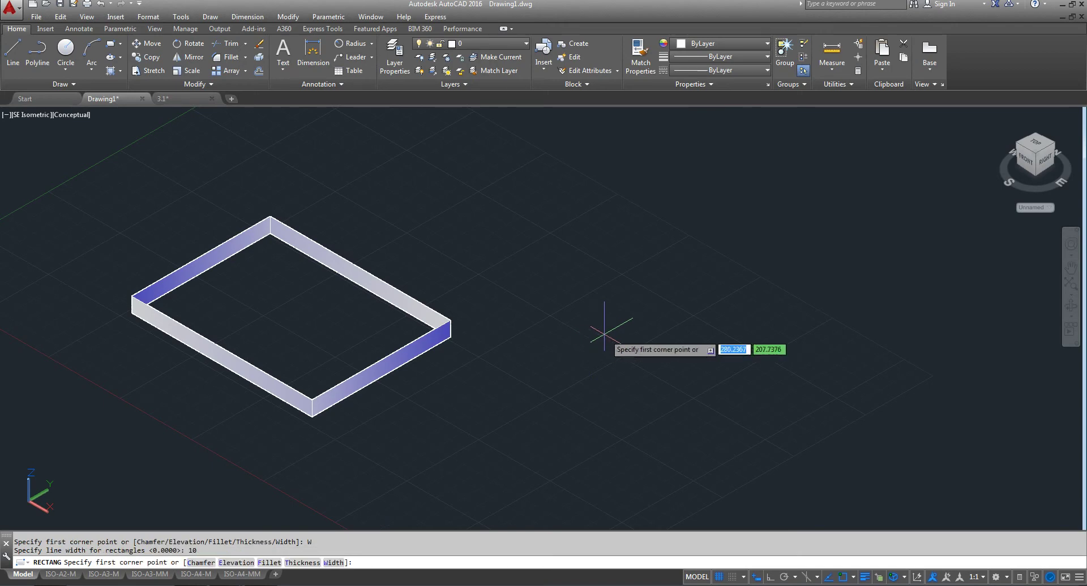
{"action": "left_click", "coordinate": [563, 270]}
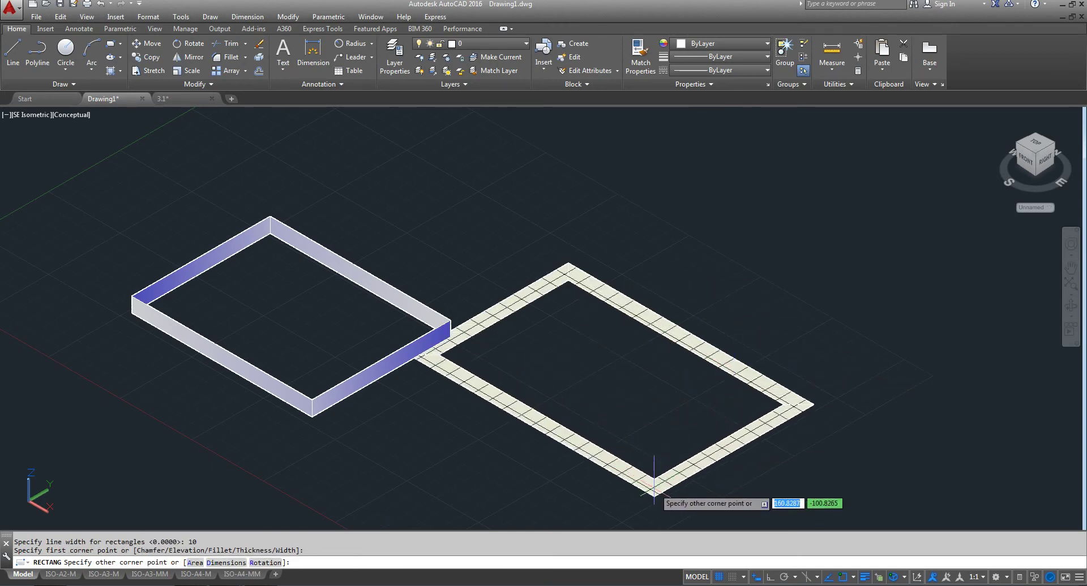
{"action": "left_click", "coordinate": [720, 450]}
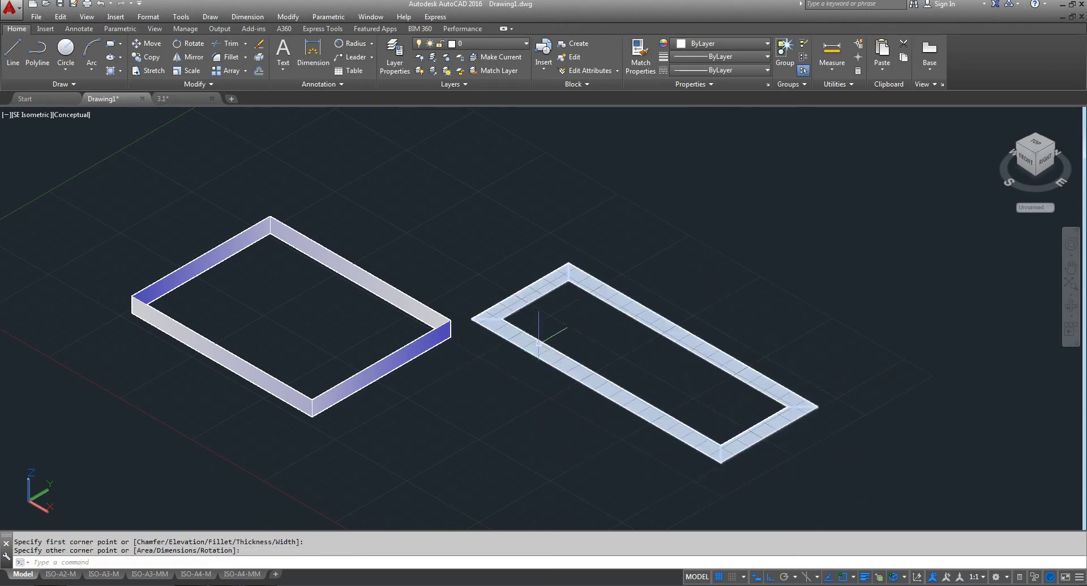
Step: Zoom and pan the view to centre both rectangles
{"action": "scroll", "coordinate": [490, 317], "scroll_direction": "up", "scroll_amount": 5}
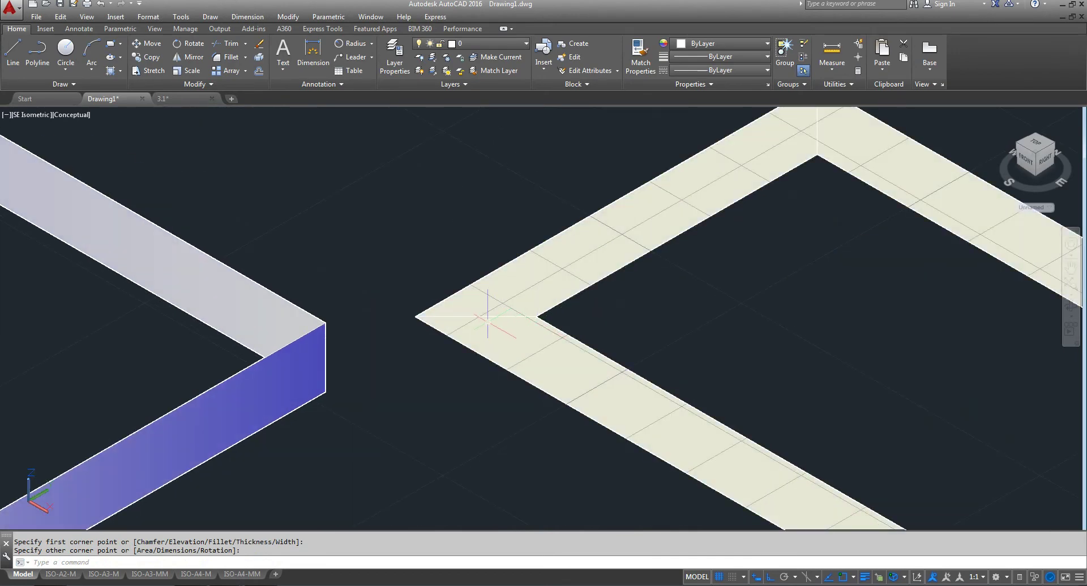
{"action": "scroll", "coordinate": [487, 313], "scroll_direction": "down", "scroll_amount": 5}
{"action": "scroll", "coordinate": [587, 345], "scroll_direction": "down", "scroll_amount": 1}
{"action": "middle_click_drag", "start_coordinate": [588, 345], "coordinate": [503, 343]}
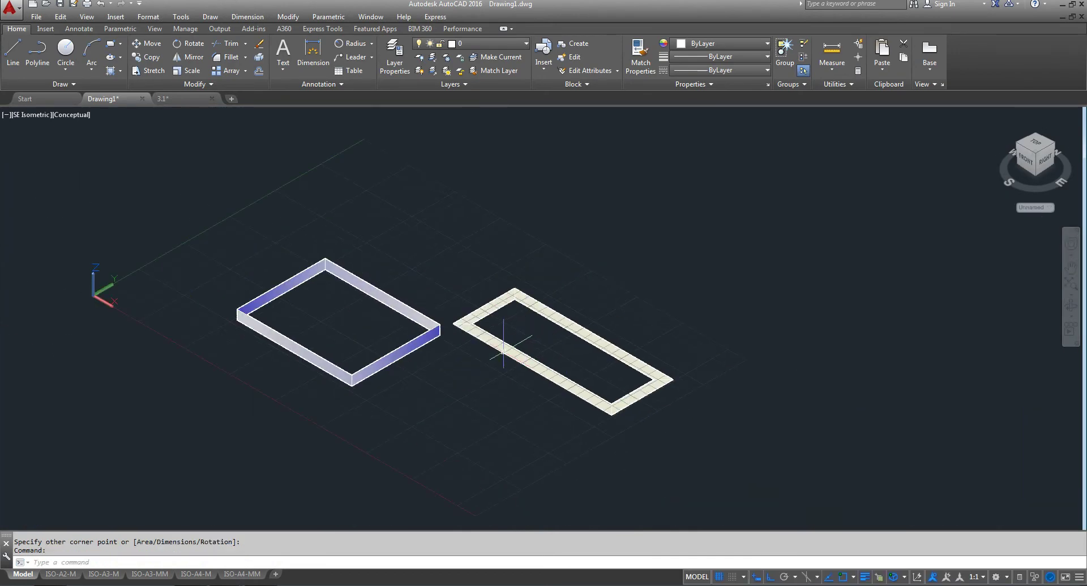
{"action": "scroll", "coordinate": [503, 343], "scroll_direction": "up", "scroll_amount": 1}
{"action": "scroll", "coordinate": [503, 343], "scroll_direction": "down", "scroll_amount": 4}
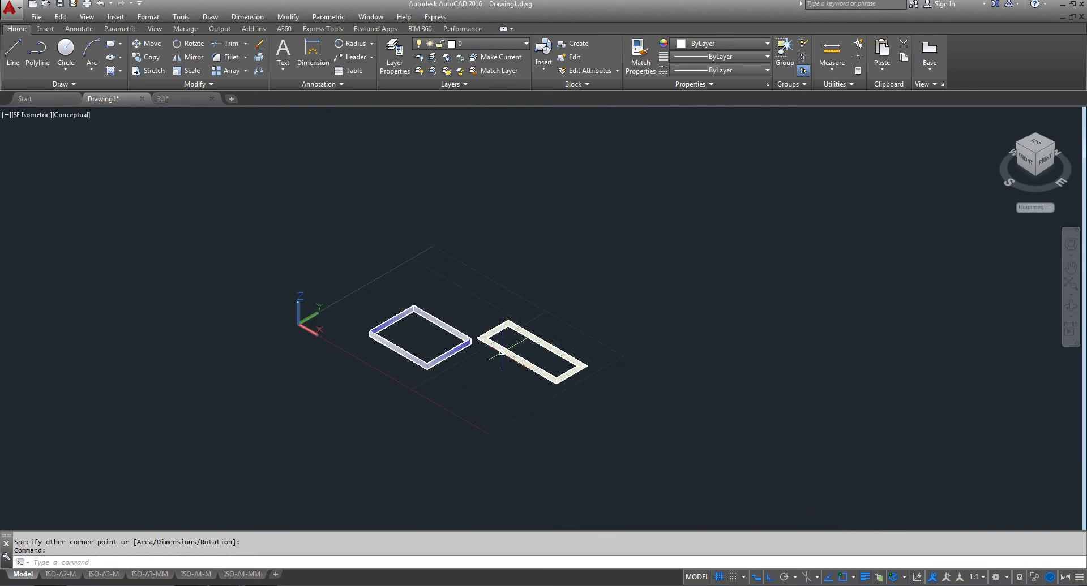
{"action": "scroll", "coordinate": [503, 343], "scroll_direction": "up", "scroll_amount": 3}
{"action": "middle_click_drag", "start_coordinate": [503, 343], "coordinate": [533, 337]}
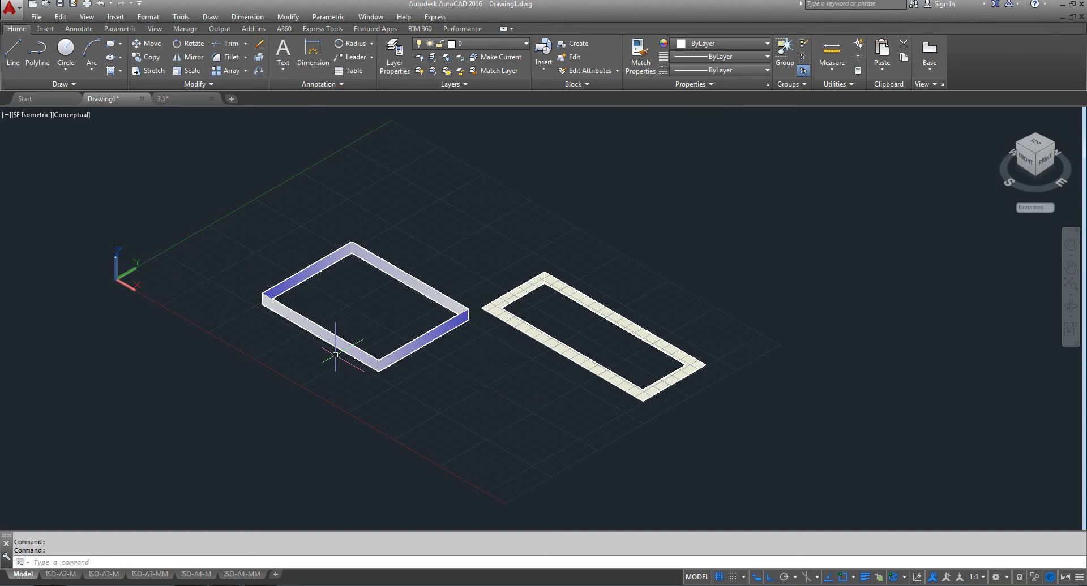
Step: Draw a third rectangle with thickness 10 and reframe the view around all three
{"action": "left_click", "coordinate": [112, 45]}
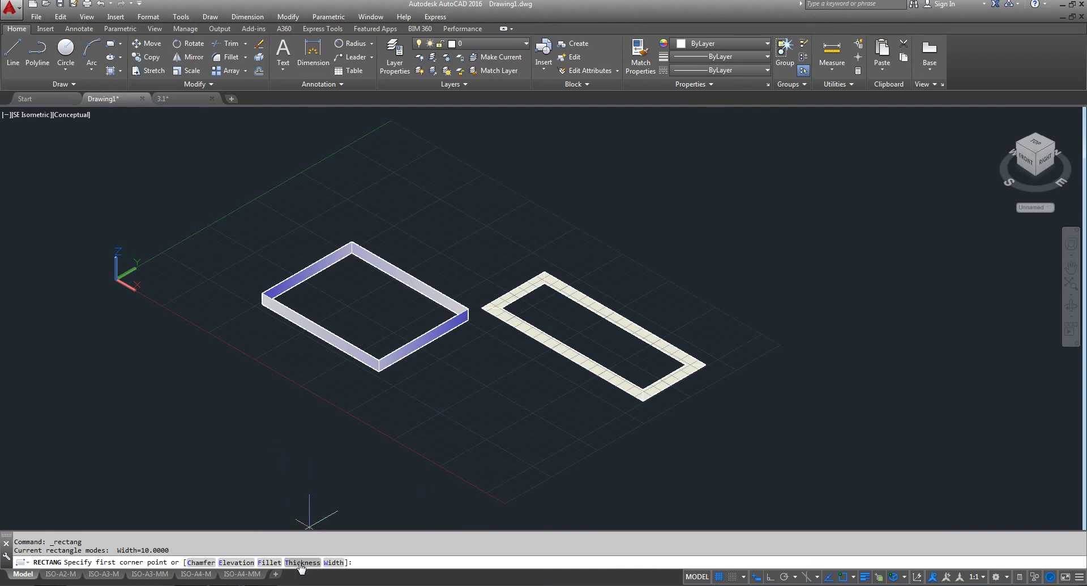
{"action": "left_click", "coordinate": [301, 563]}
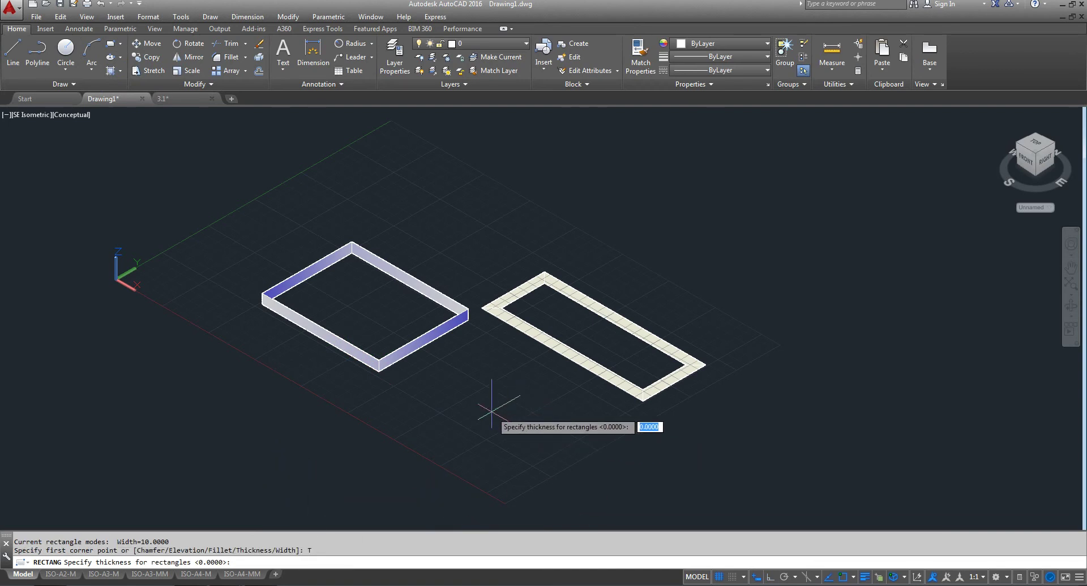
{"action": "type", "text": "10"}
{"action": "key", "text": "Return"}
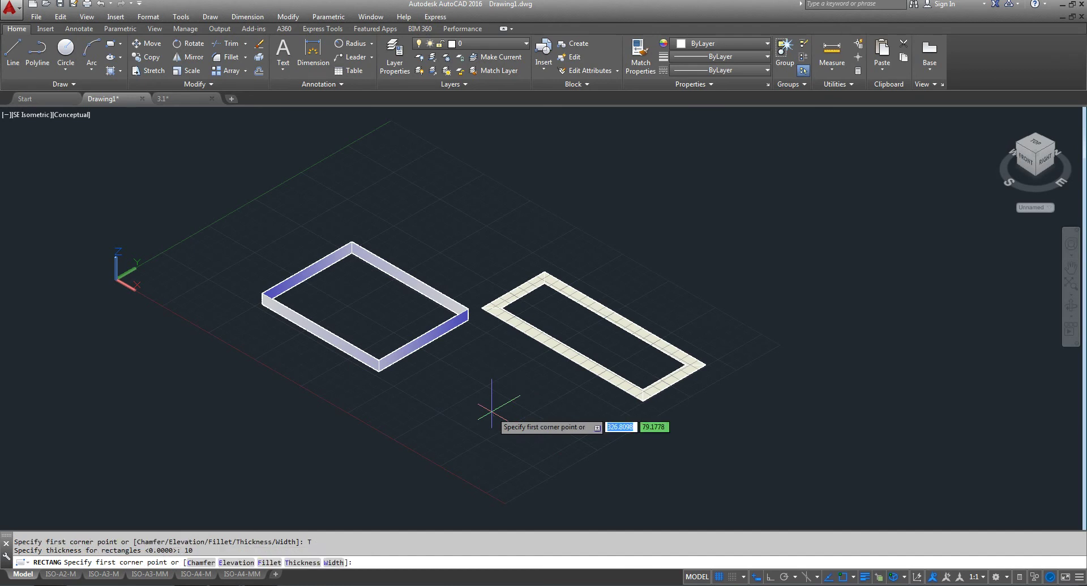
{"action": "left_click", "coordinate": [403, 155]}
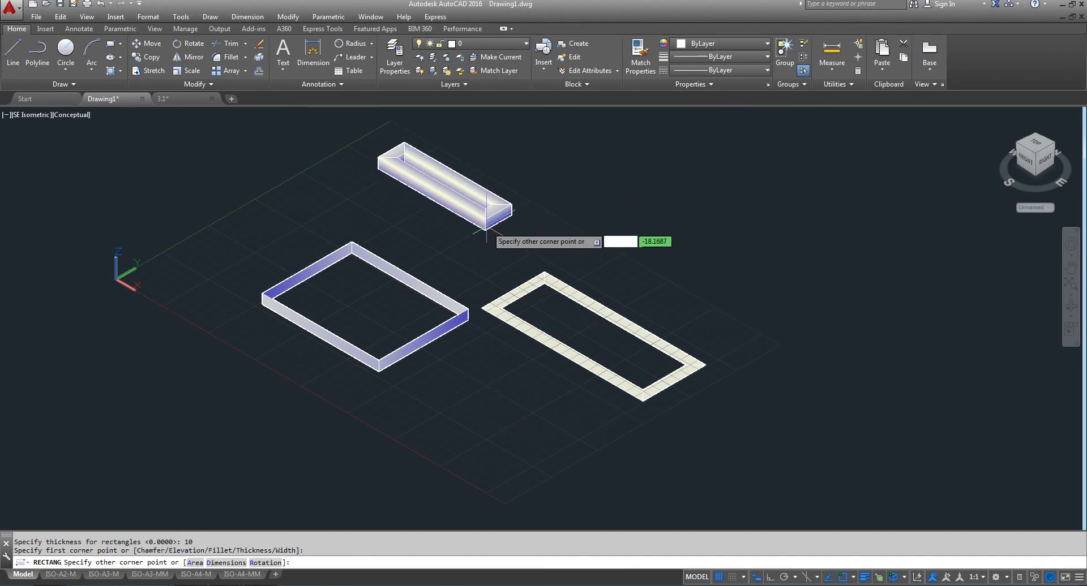
{"action": "left_click", "coordinate": [451, 263]}
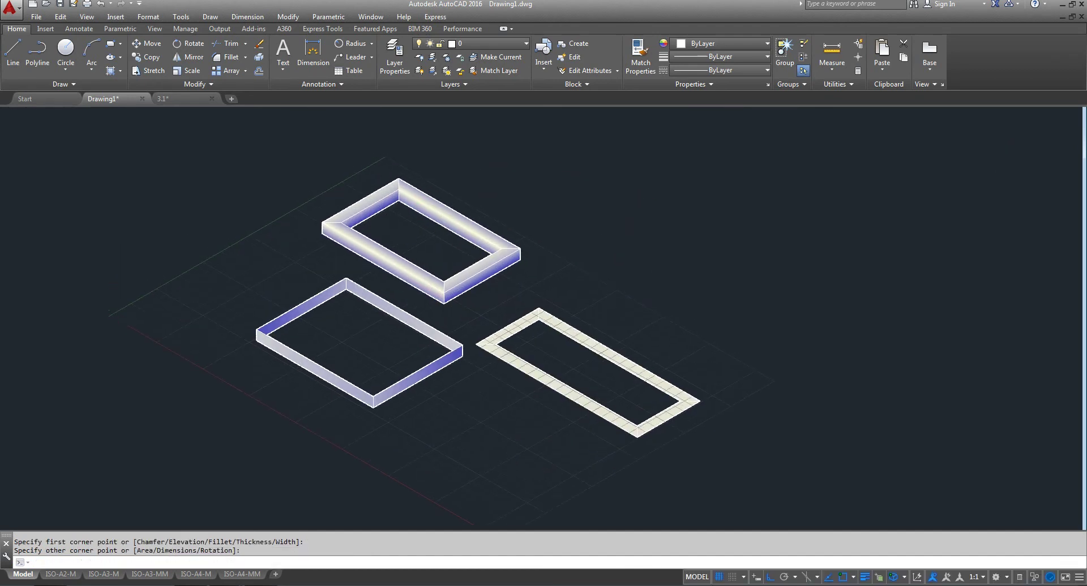
{"action": "scroll", "coordinate": [413, 167], "scroll_direction": "up", "scroll_amount": 3}
{"action": "scroll", "coordinate": [411, 159], "scroll_direction": "up", "scroll_amount": 2}
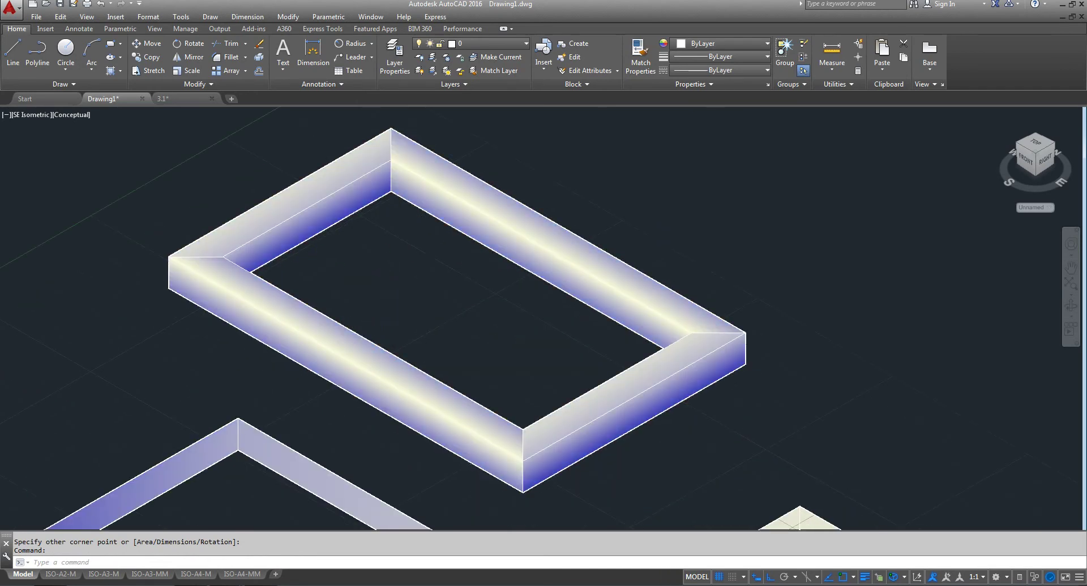
{"action": "scroll", "coordinate": [389, 300], "scroll_direction": "down", "scroll_amount": 4}
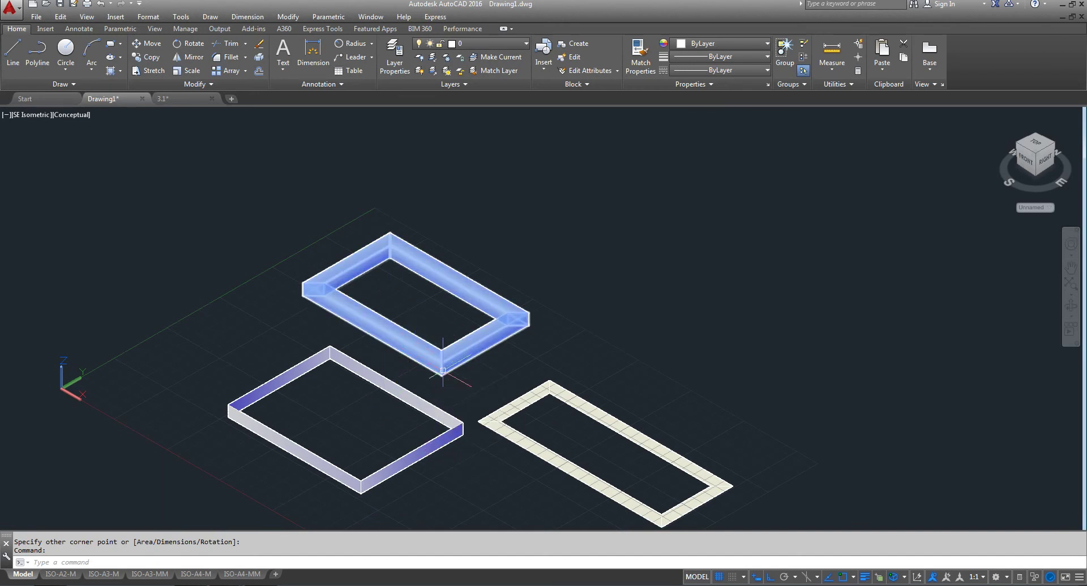
{"action": "middle_click_drag", "start_coordinate": [442, 344], "coordinate": [458, 332]}
Step: Crossing-select all three rectangles and delete them
{"action": "left_click", "coordinate": [648, 233]}
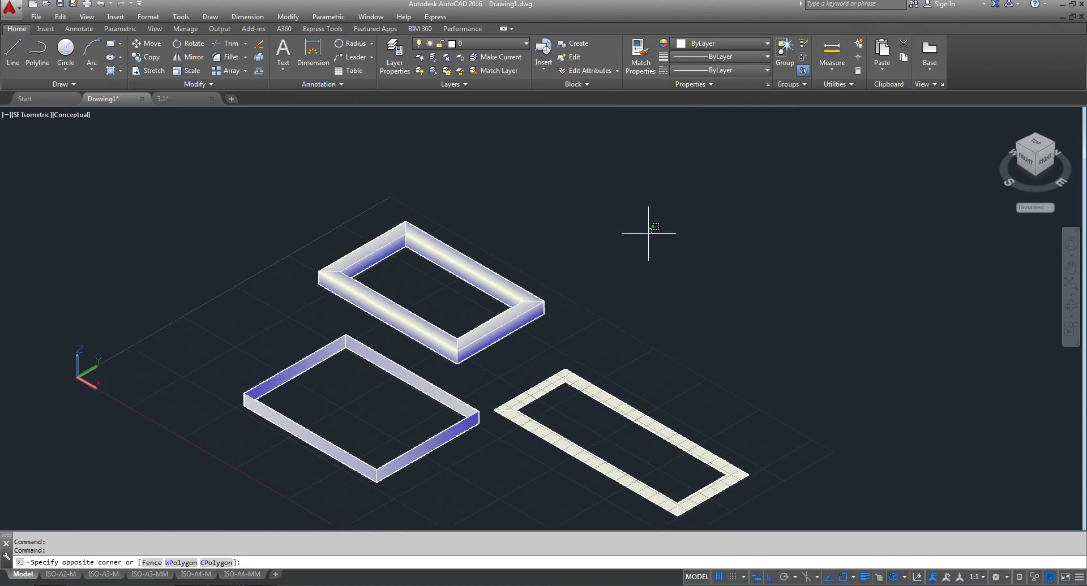
{"action": "left_click", "coordinate": [282, 503]}
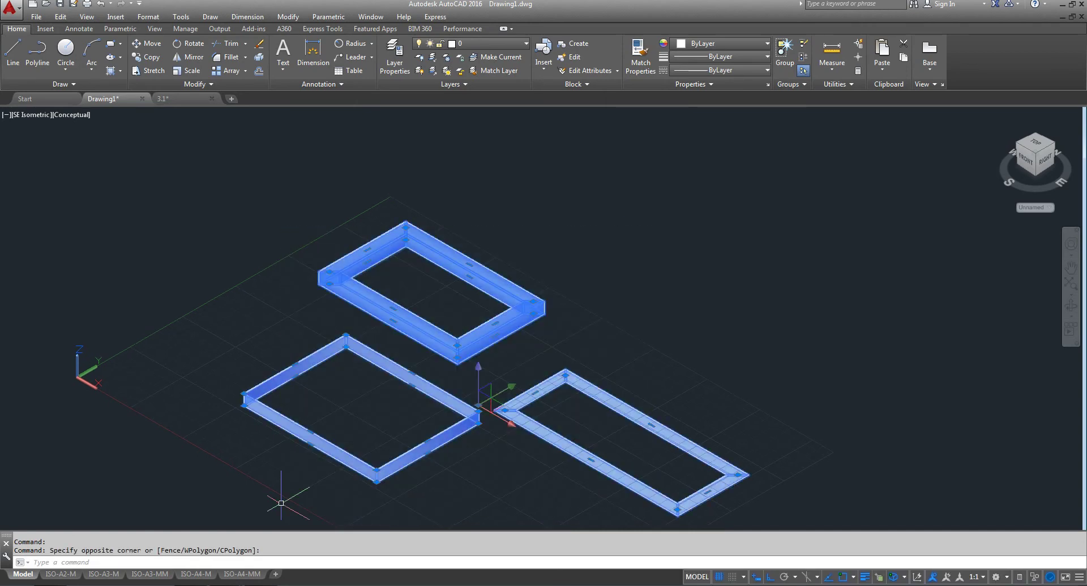
{"action": "key", "text": "Delete"}
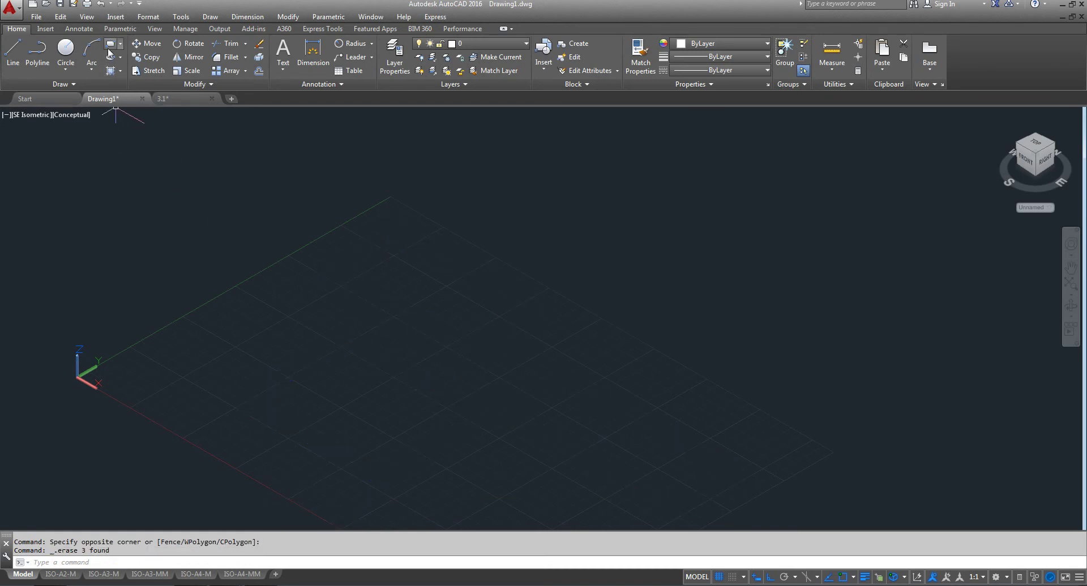
Step: Draw a raised square with thickness 10 and 10-wide edges on the grid
{"action": "left_click", "coordinate": [110, 51]}
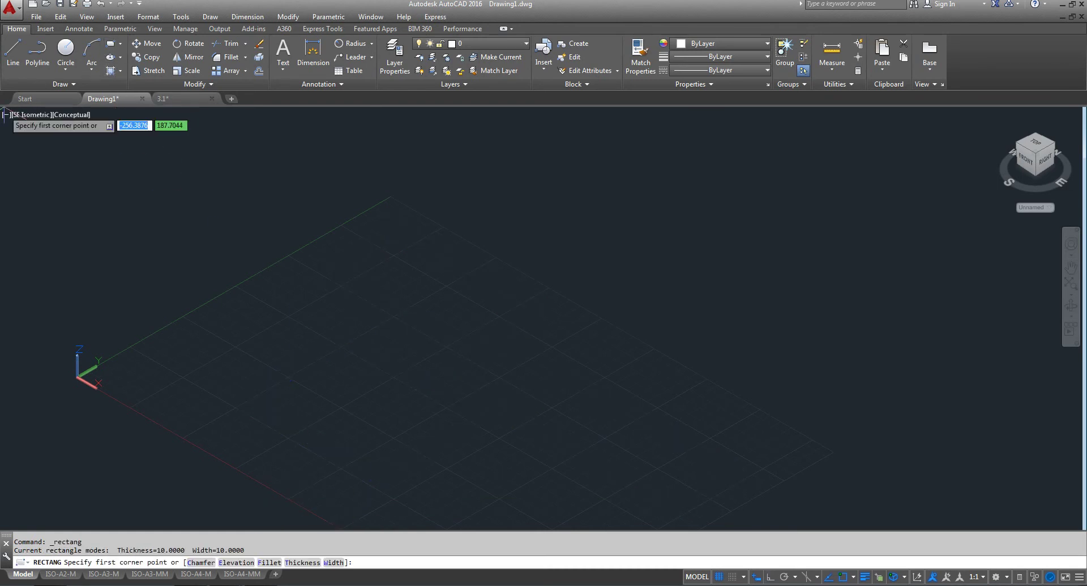
{"action": "left_click", "coordinate": [444, 344]}
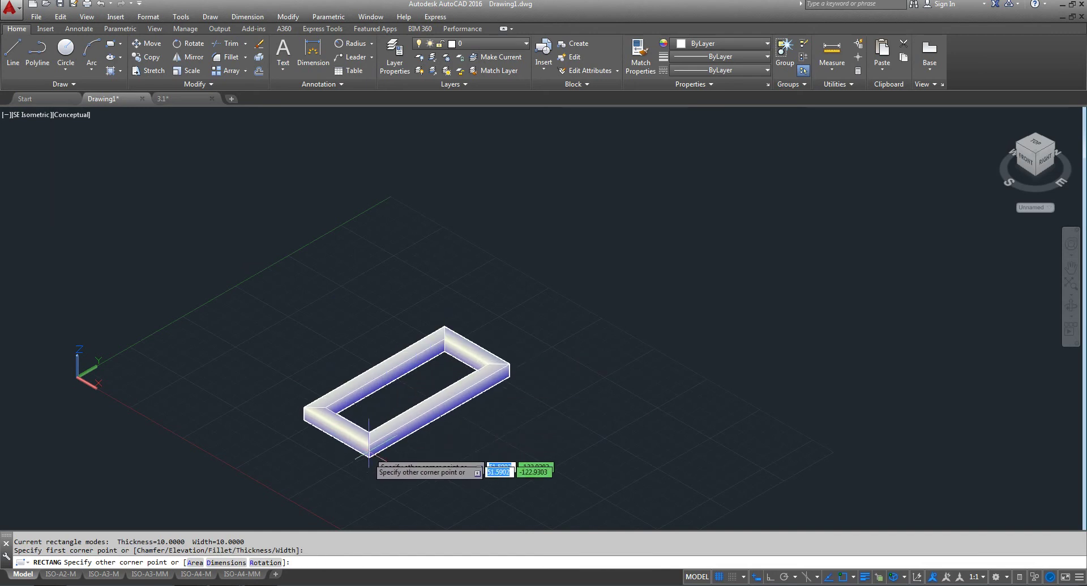
{"action": "left_click", "coordinate": [448, 482]}
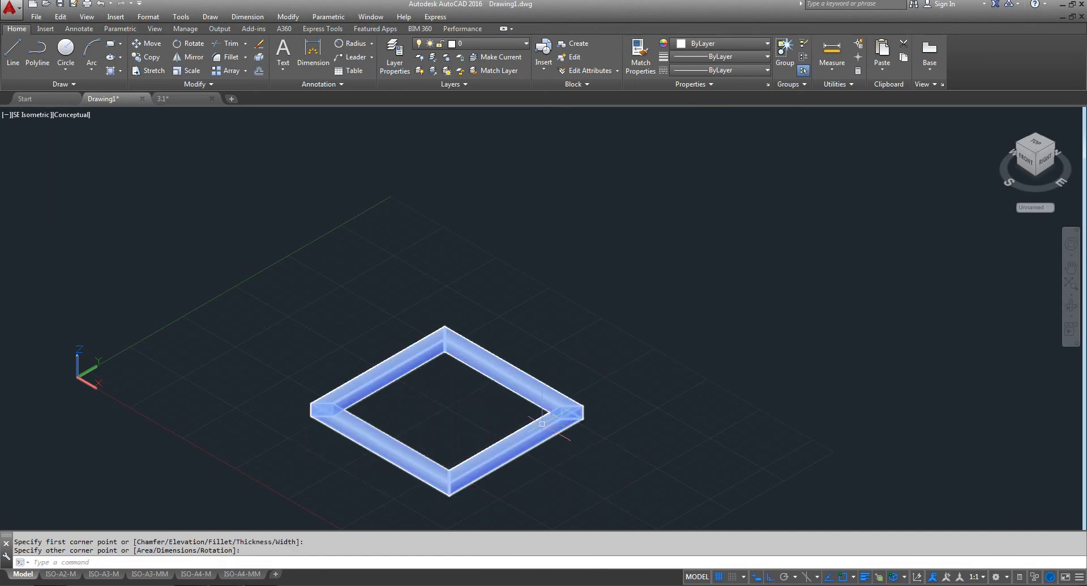
{"action": "left_click", "coordinate": [110, 50]}
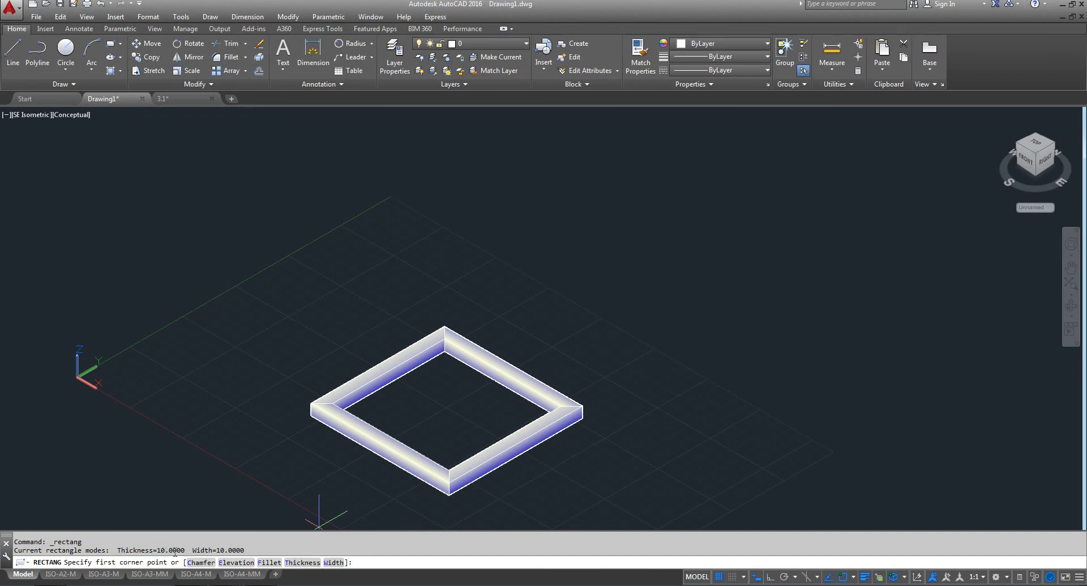
Step: Set RECTANG thickness 0 and width 0, then draw a flat thin-edged rectangle beside the square
{"action": "left_click", "coordinate": [304, 563]}
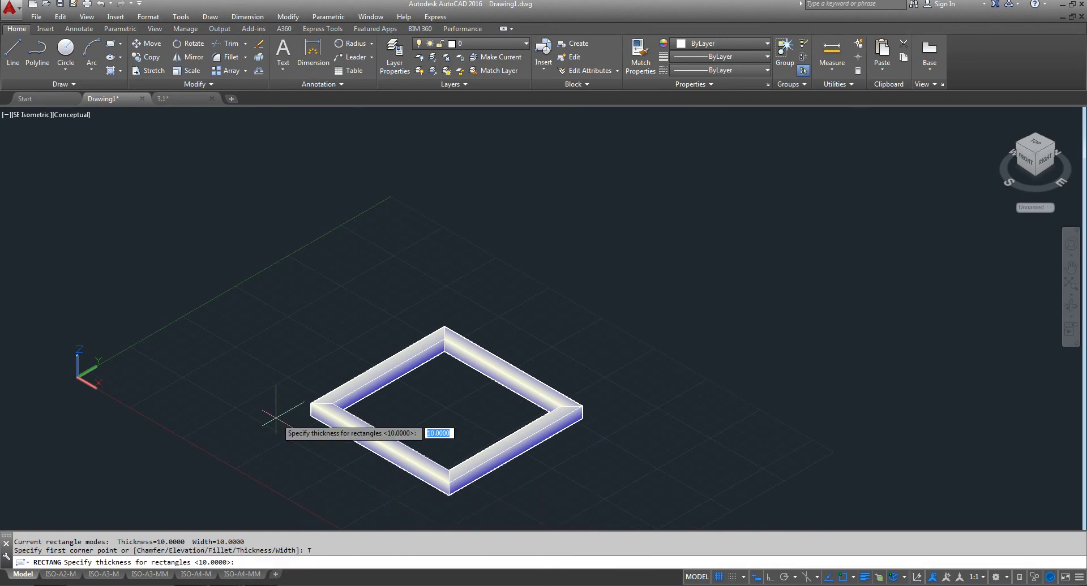
{"action": "type", "text": "0"}
{"action": "key", "text": "Return"}
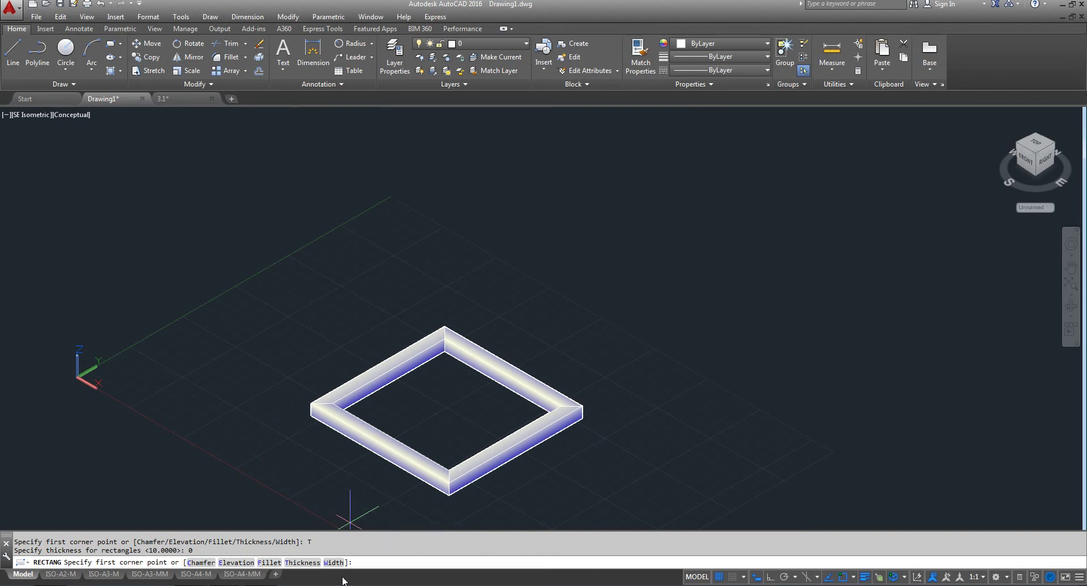
{"action": "left_click", "coordinate": [333, 563]}
{"action": "type", "text": "0"}
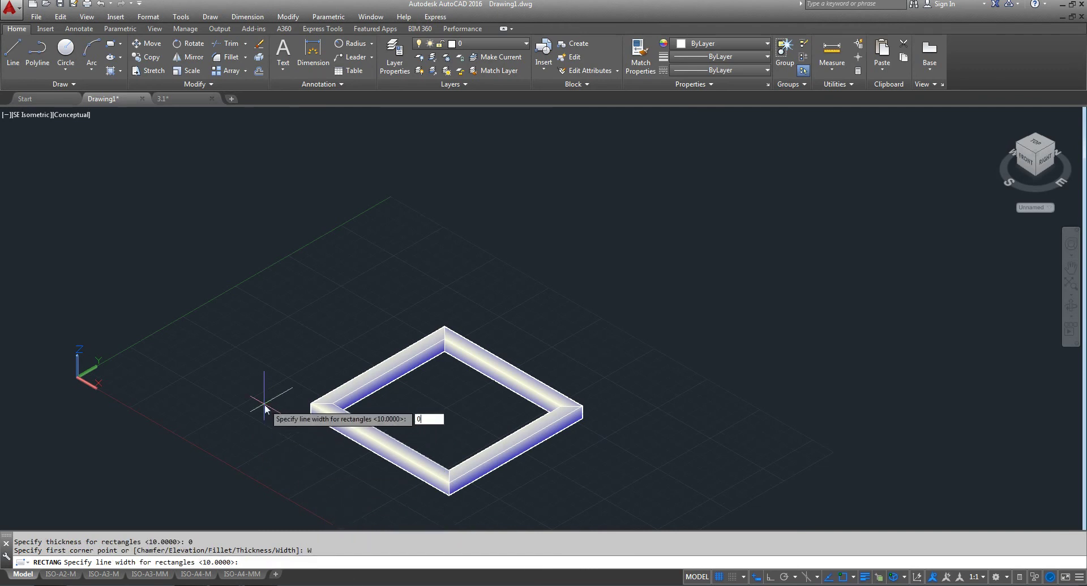
{"action": "key", "text": "Return"}
{"action": "left_click", "coordinate": [523, 281]}
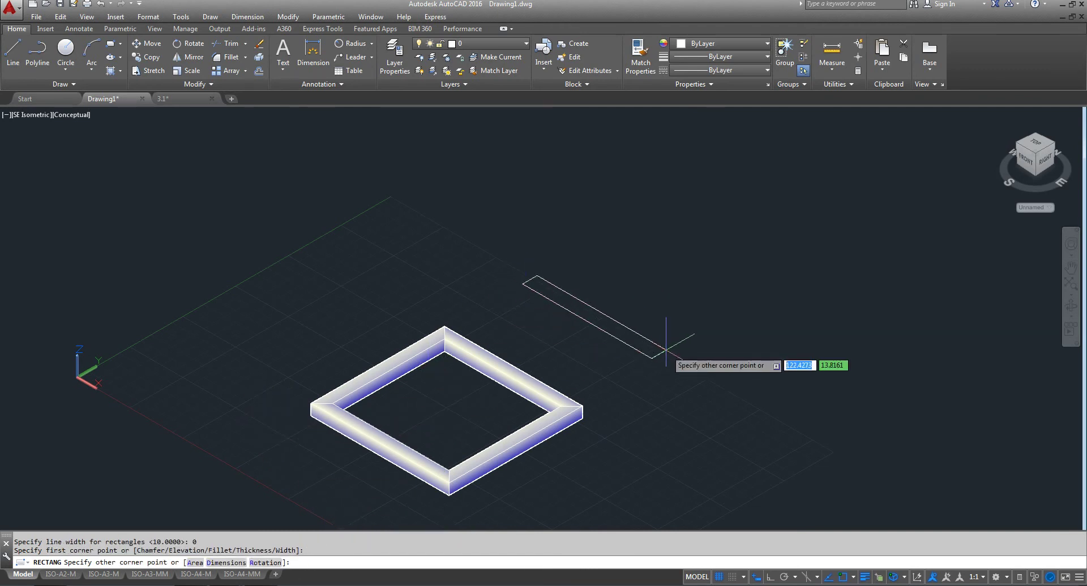
{"action": "left_click", "coordinate": [697, 291]}
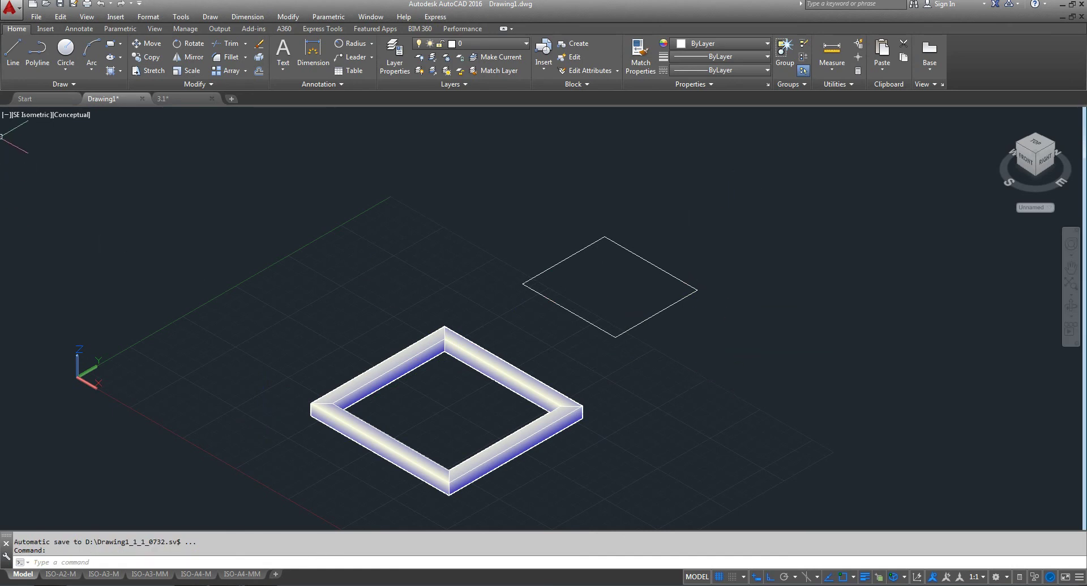
Step: Switch to the Top view and delete both squares
{"action": "left_click", "coordinate": [22, 115]}
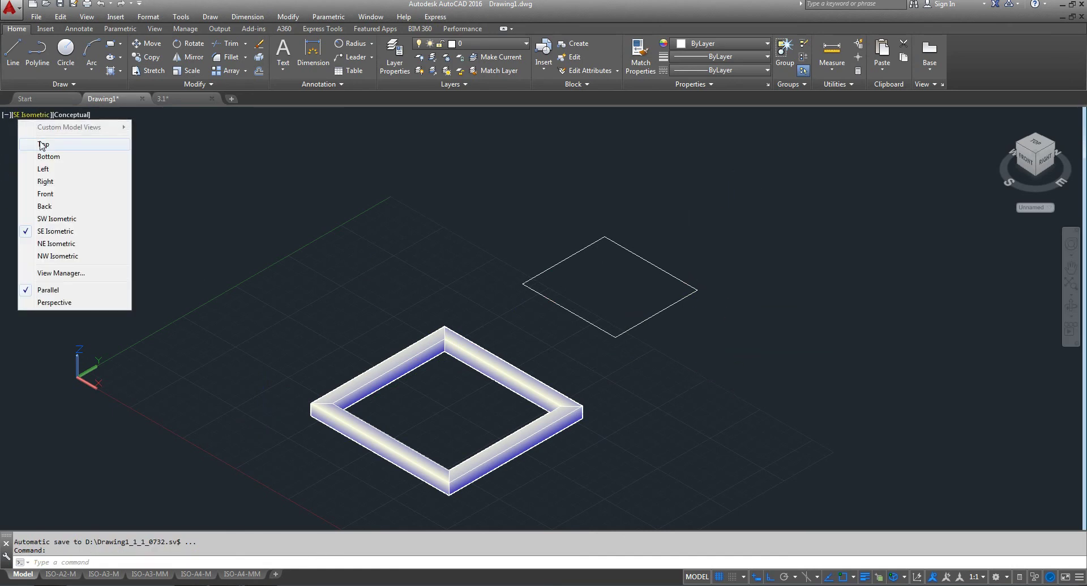
{"action": "left_click", "coordinate": [43, 145]}
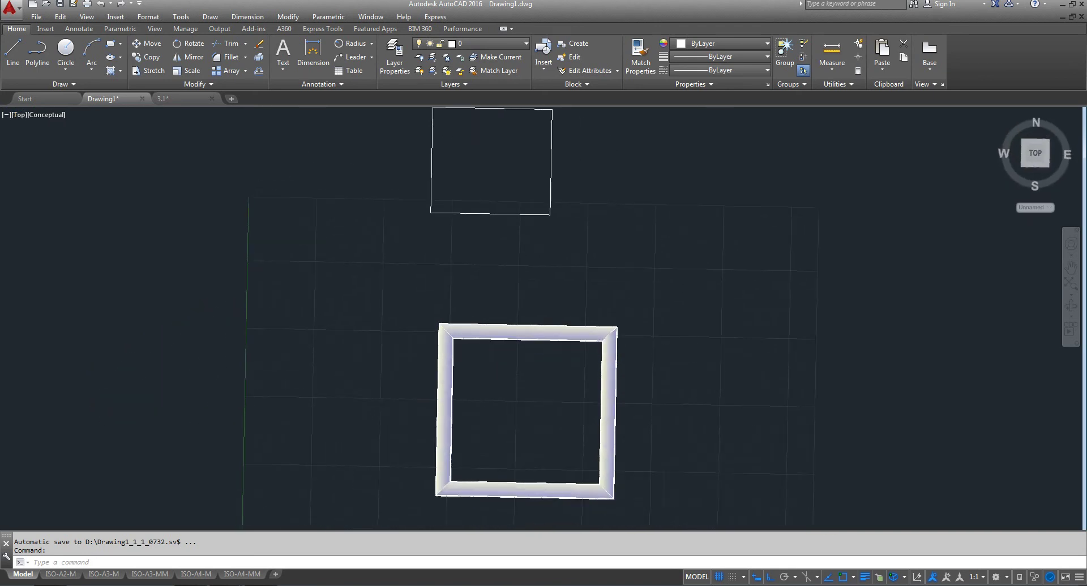
{"action": "left_click", "coordinate": [589, 183]}
{"action": "left_click", "coordinate": [312, 526]}
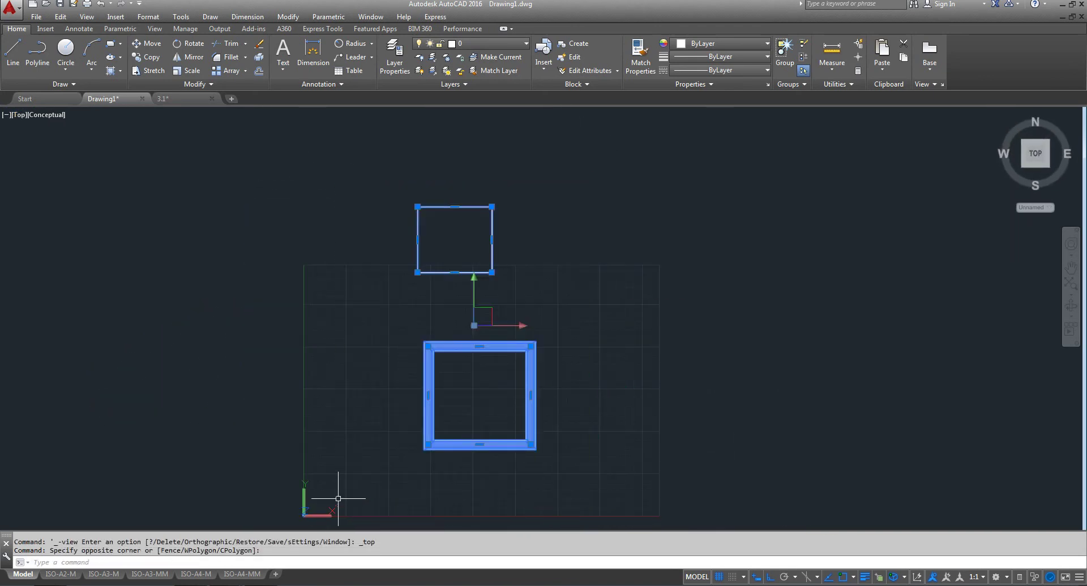
{"action": "key", "text": "Delete"}
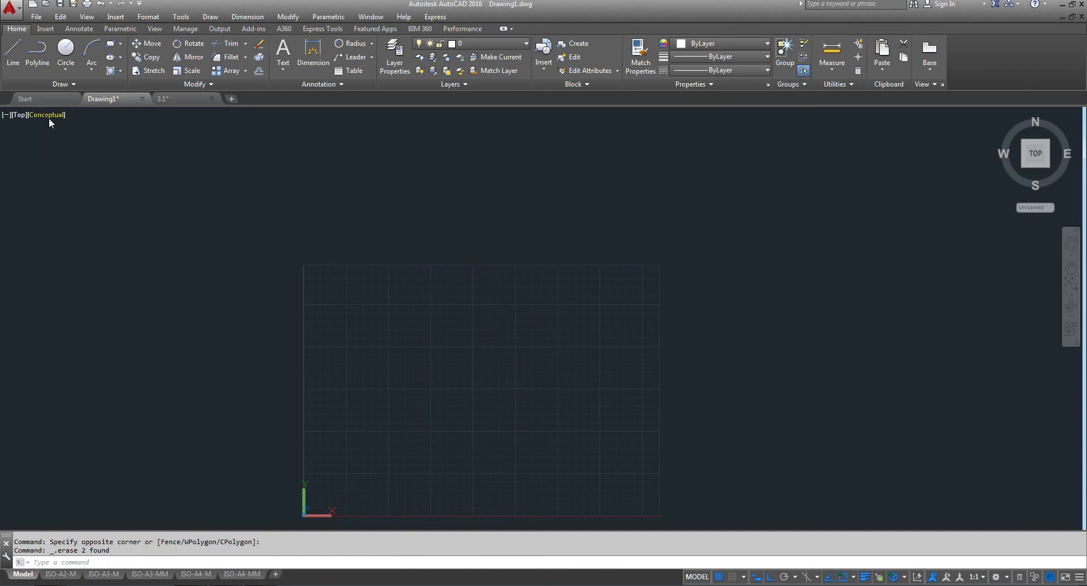
Step: Set the visual style to 2D Wireframe and reframe the empty grid
{"action": "left_click", "coordinate": [50, 116]}
{"action": "left_click", "coordinate": [85, 138]}
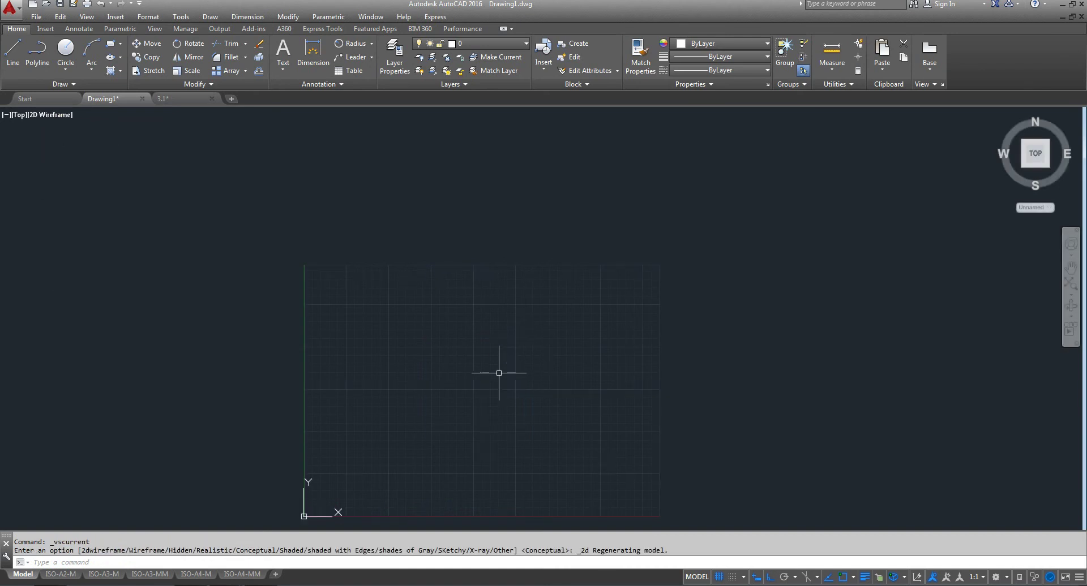
{"action": "scroll", "coordinate": [473, 396], "scroll_direction": "up", "scroll_amount": 2}
{"action": "middle_click_drag", "start_coordinate": [473, 396], "coordinate": [416, 323]}
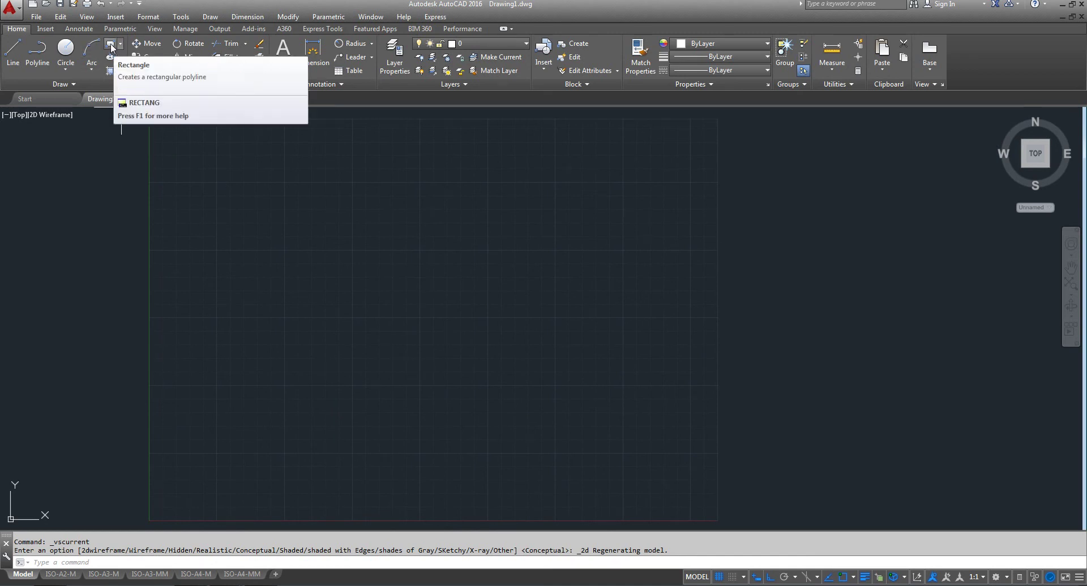
Step: Draw a rectangle with the RECTANG Dimensions option, length 100 and width 50
{"action": "left_click", "coordinate": [110, 45]}
{"action": "left_click", "coordinate": [342, 285]}
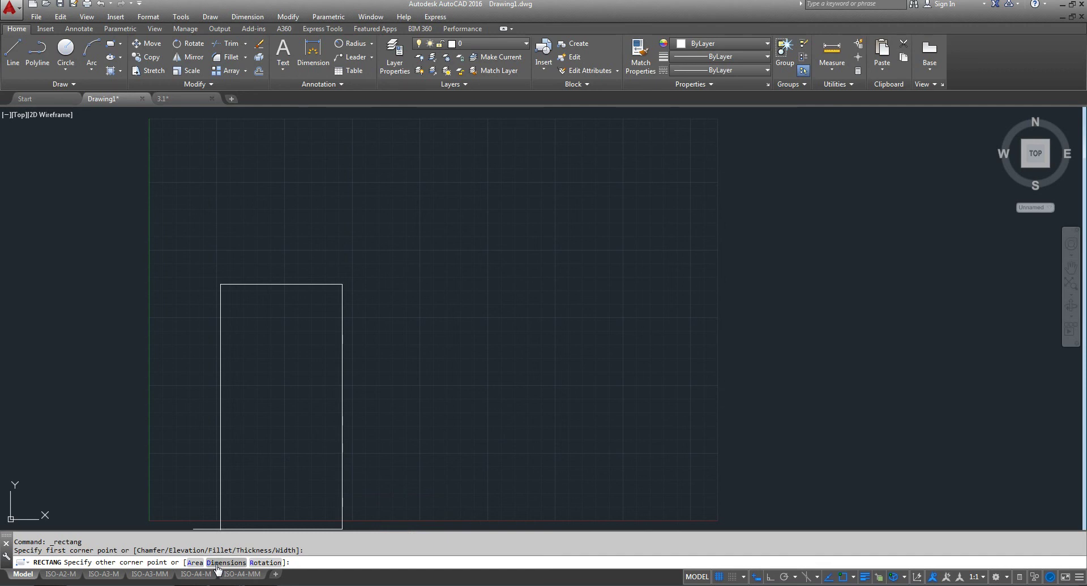
{"action": "type", "text": "d"}
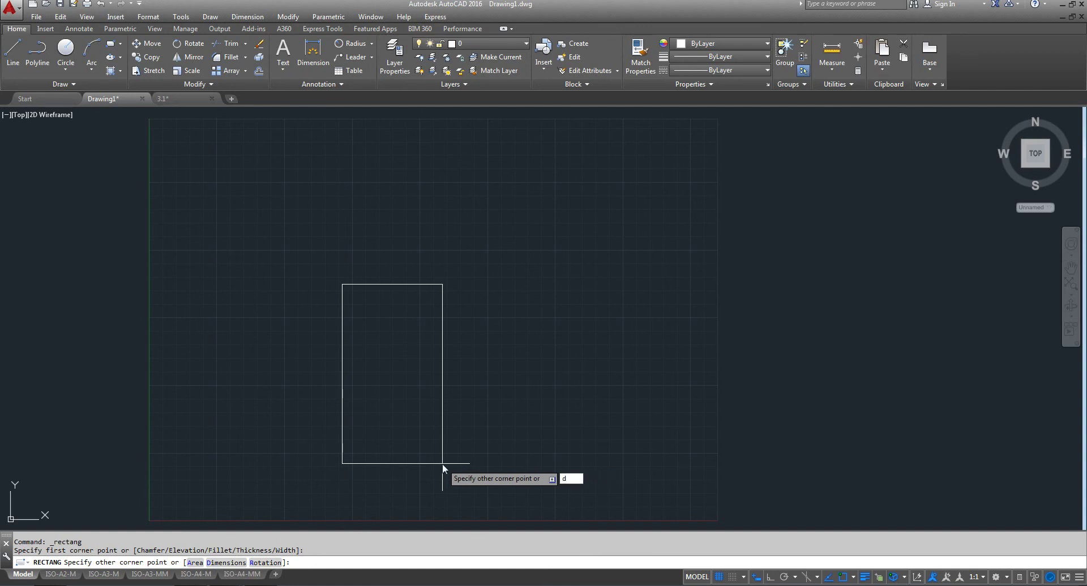
{"action": "key", "text": "Return"}
{"action": "type", "text": "100"}
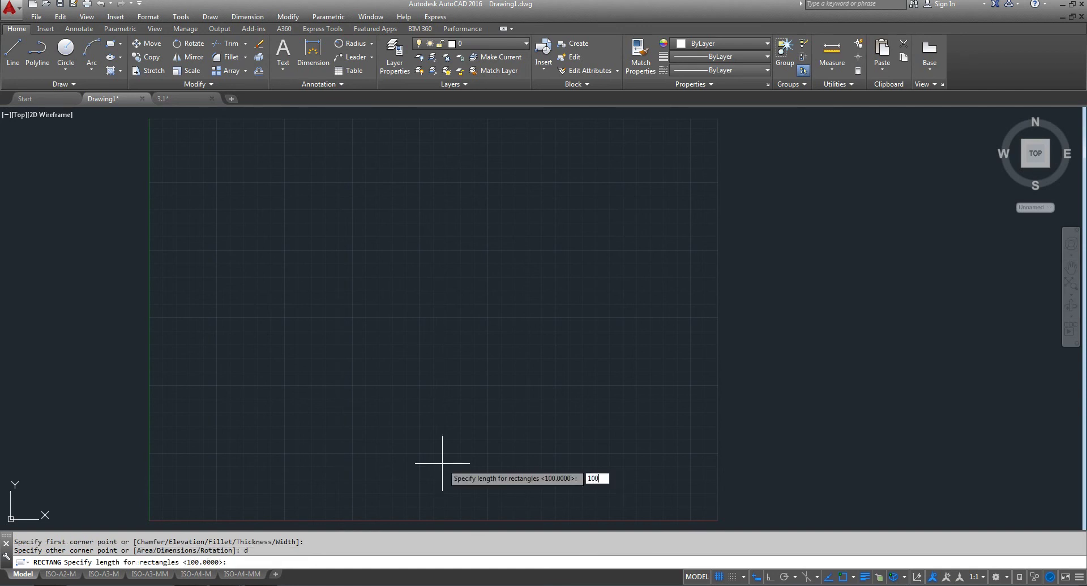
{"action": "key", "text": "Return"}
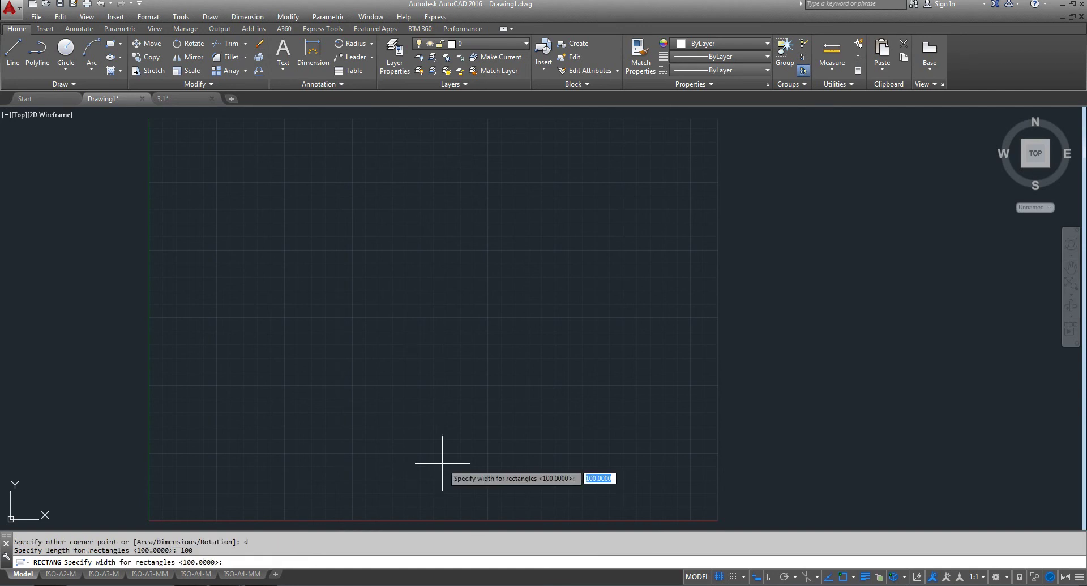
{"action": "type", "text": "50"}
{"action": "key", "text": "Return"}
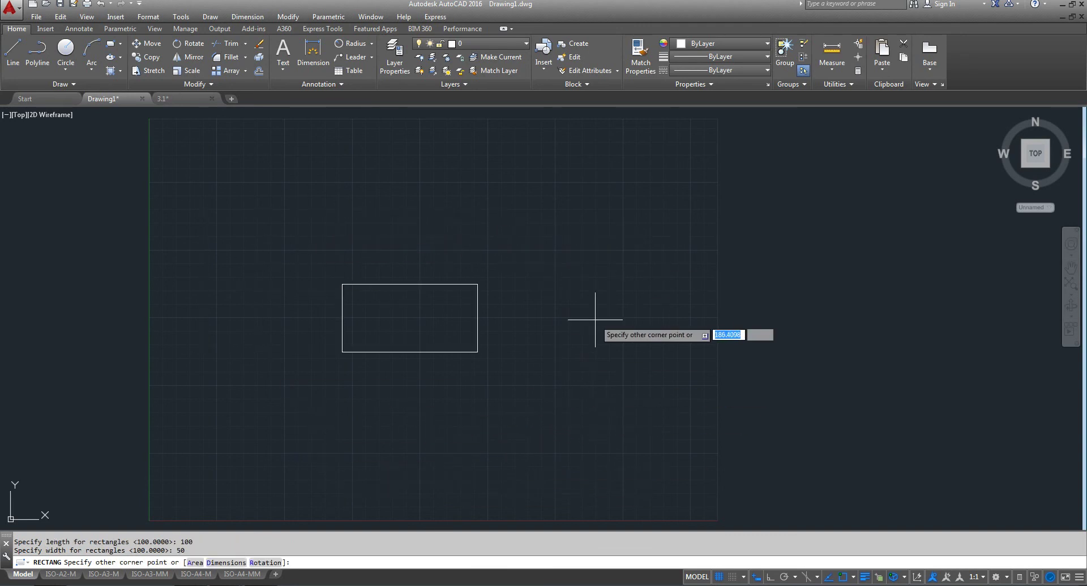
{"action": "left_click", "coordinate": [522, 372]}
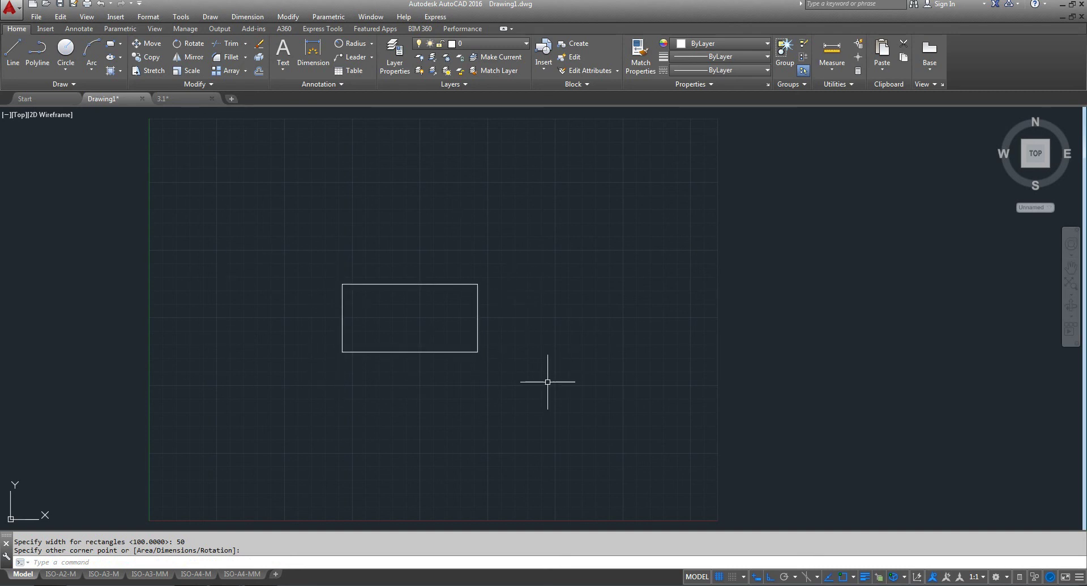
Step: Draw a rectangle of area 100 and length 20 right of the first, then zoom in on it
{"action": "left_click", "coordinate": [111, 43]}
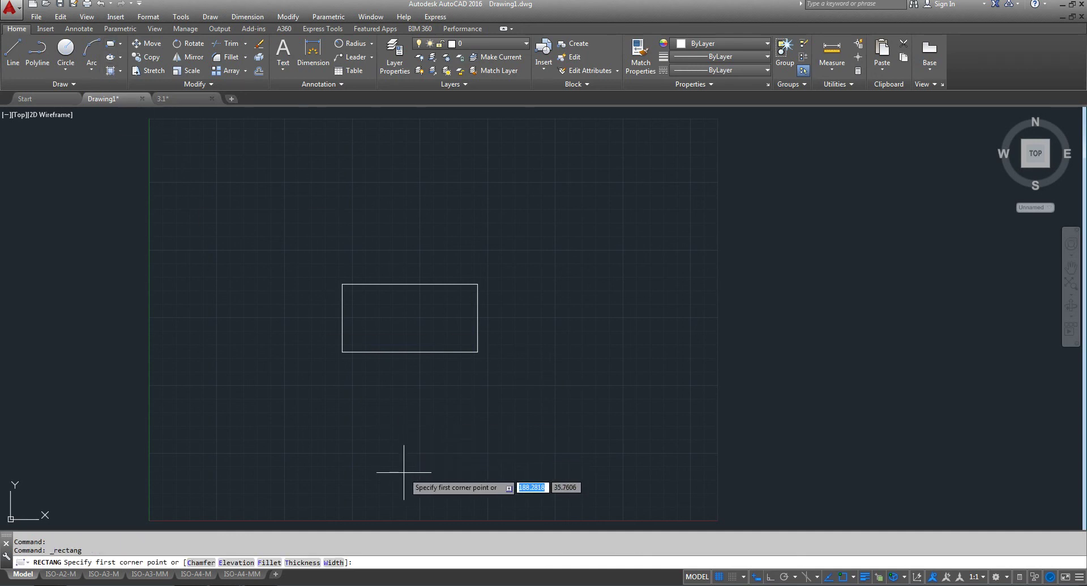
{"action": "middle_click_drag", "start_coordinate": [510, 407], "coordinate": [426, 404]}
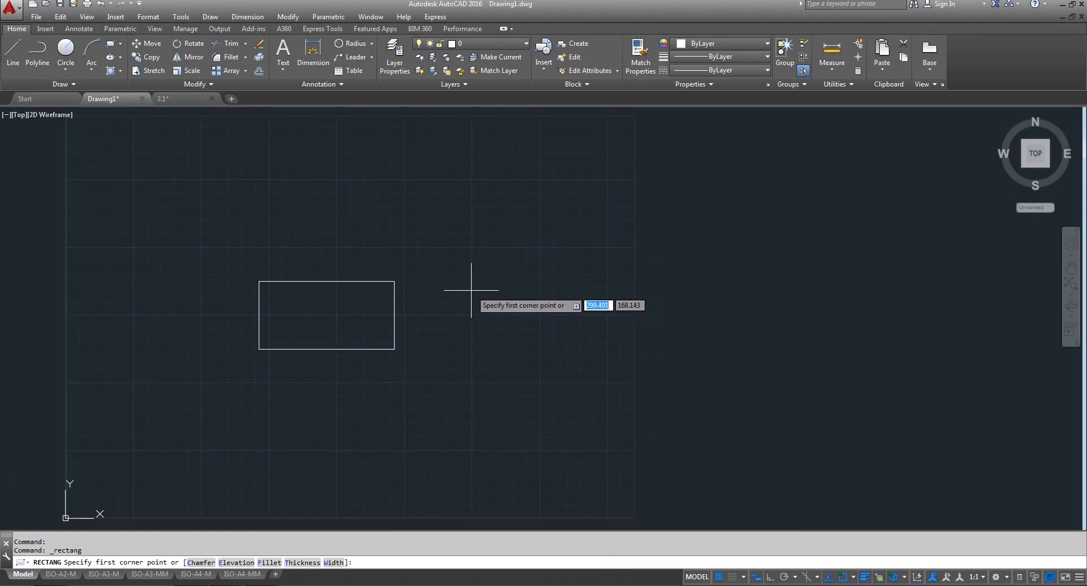
{"action": "left_click", "coordinate": [472, 283]}
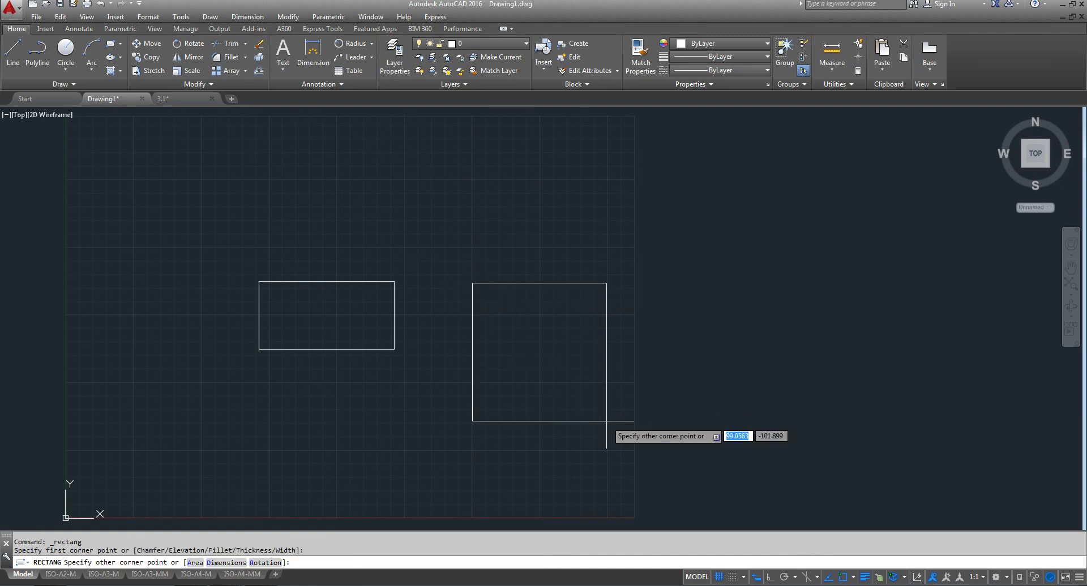
{"action": "type", "text": "a"}
{"action": "key", "text": "Return"}
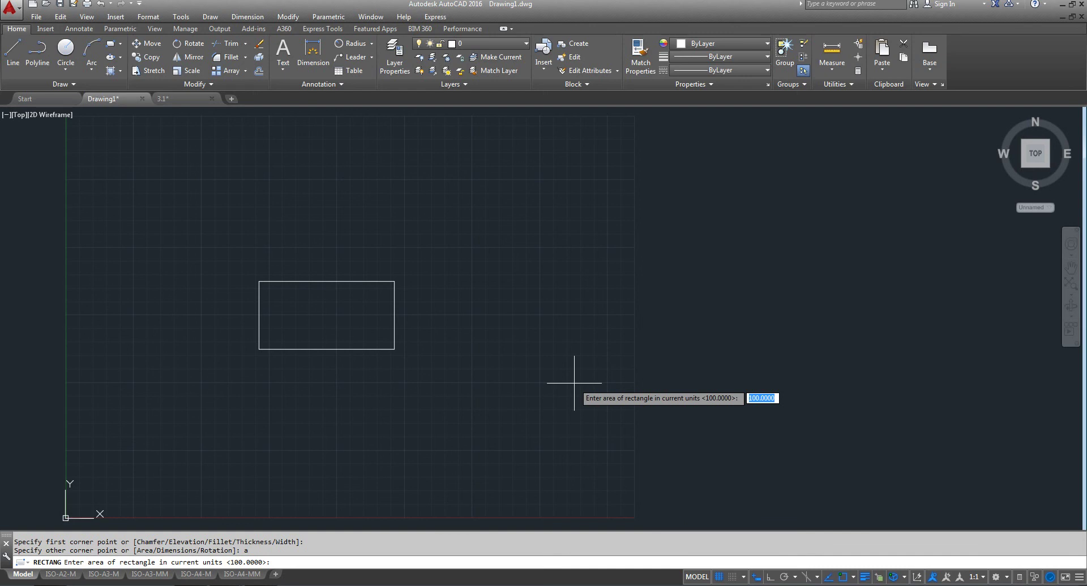
{"action": "type", "text": "100"}
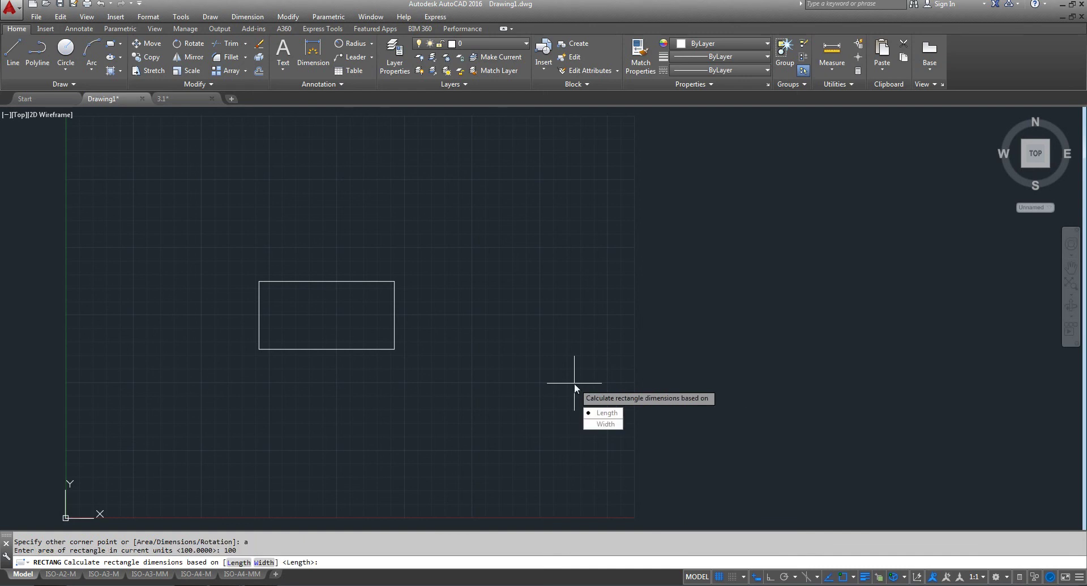
{"action": "left_click", "coordinate": [603, 414]}
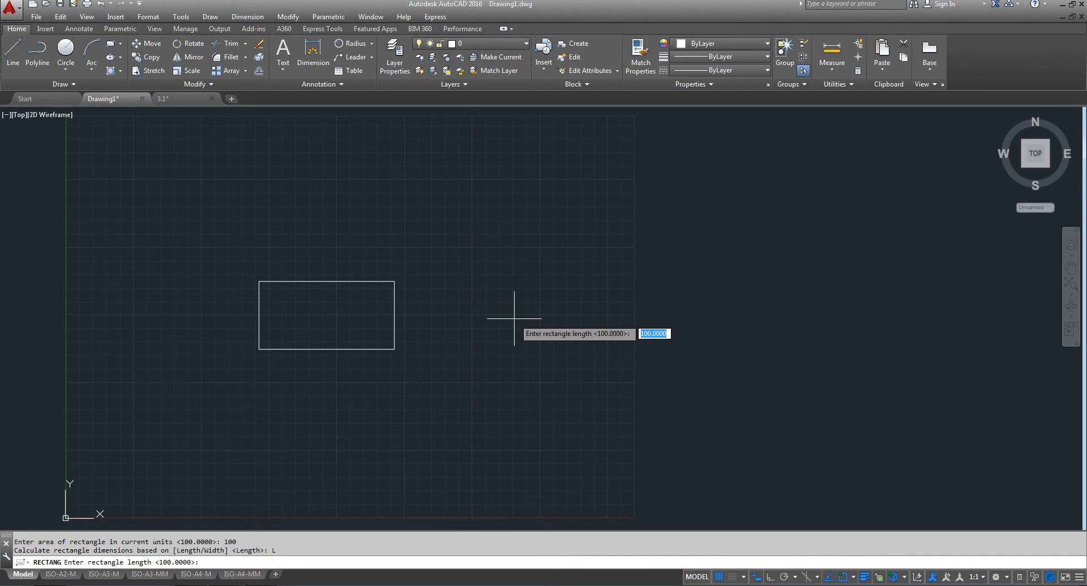
{"action": "type", "text": "20"}
{"action": "key", "text": "Return"}
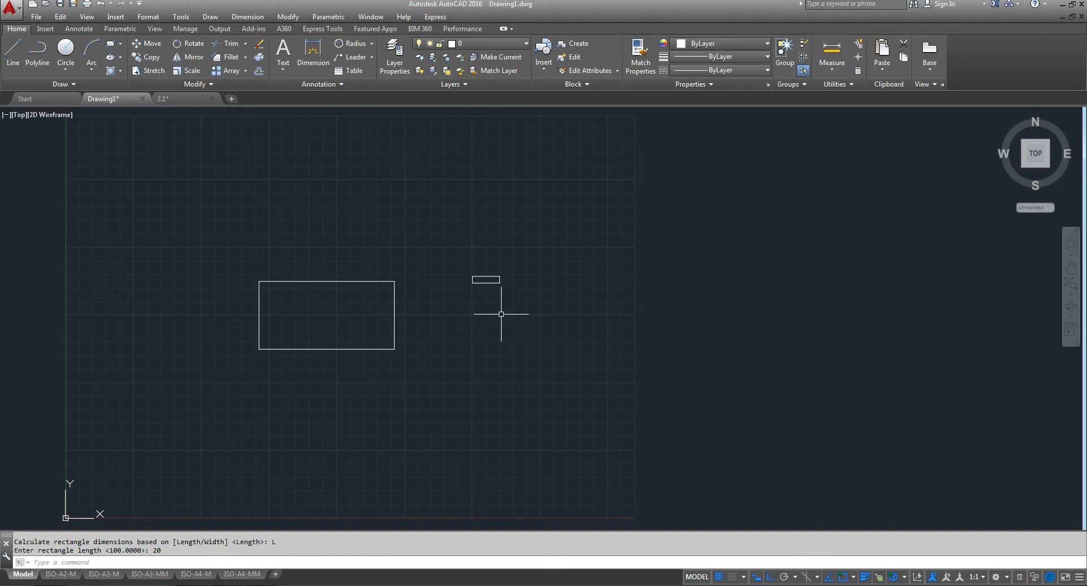
{"action": "scroll", "coordinate": [475, 271], "scroll_direction": "up", "scroll_amount": 8}
{"action": "scroll", "coordinate": [475, 271], "scroll_direction": "up", "scroll_amount": 2}
{"action": "mouse_move", "coordinate": [565, 354]}
{"action": "middle_mouse_down"}
{"action": "mouse_move", "coordinate": [492, 321]}
{"action": "mouse_move", "coordinate": [454, 326]}
{"action": "middle_mouse_up"}
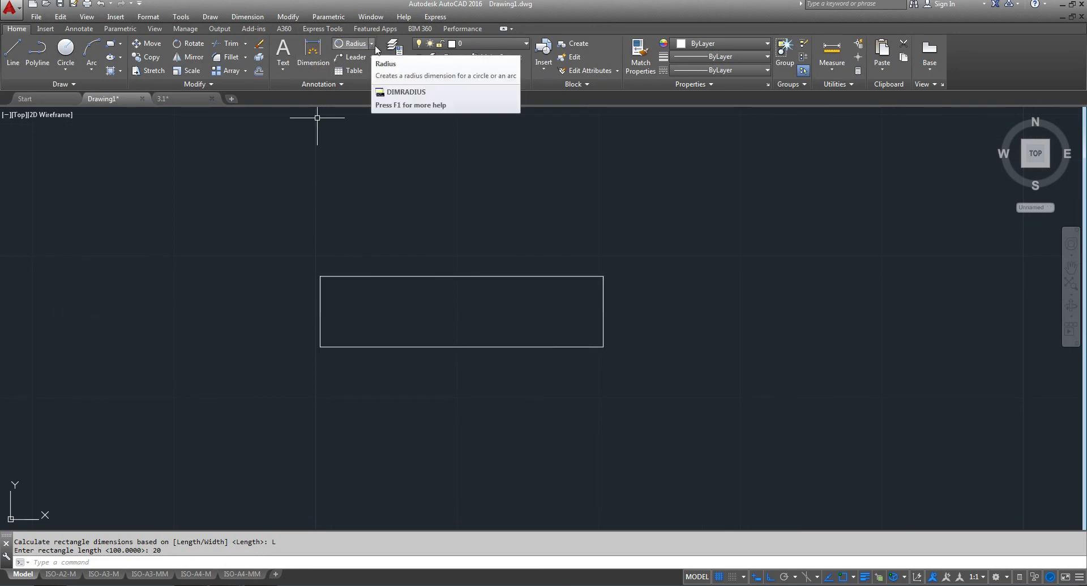
Step: Add linear dimensions to the small rectangle: vertical 5 on its left, horizontal 20 above
{"action": "left_click", "coordinate": [373, 49]}
{"action": "left_click", "coordinate": [363, 56]}
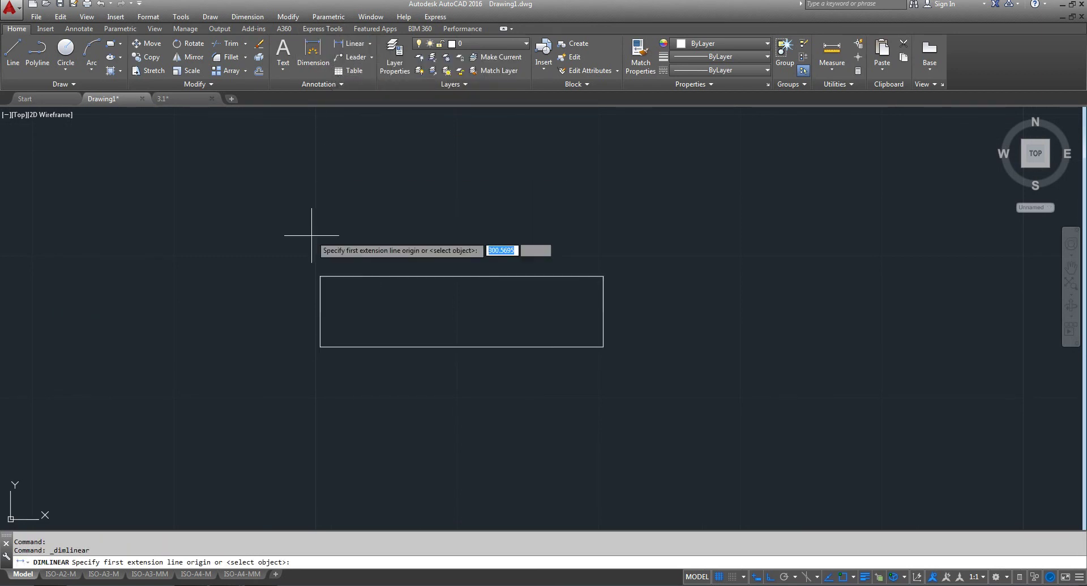
{"action": "left_click", "coordinate": [320, 276]}
{"action": "left_click", "coordinate": [320, 347]}
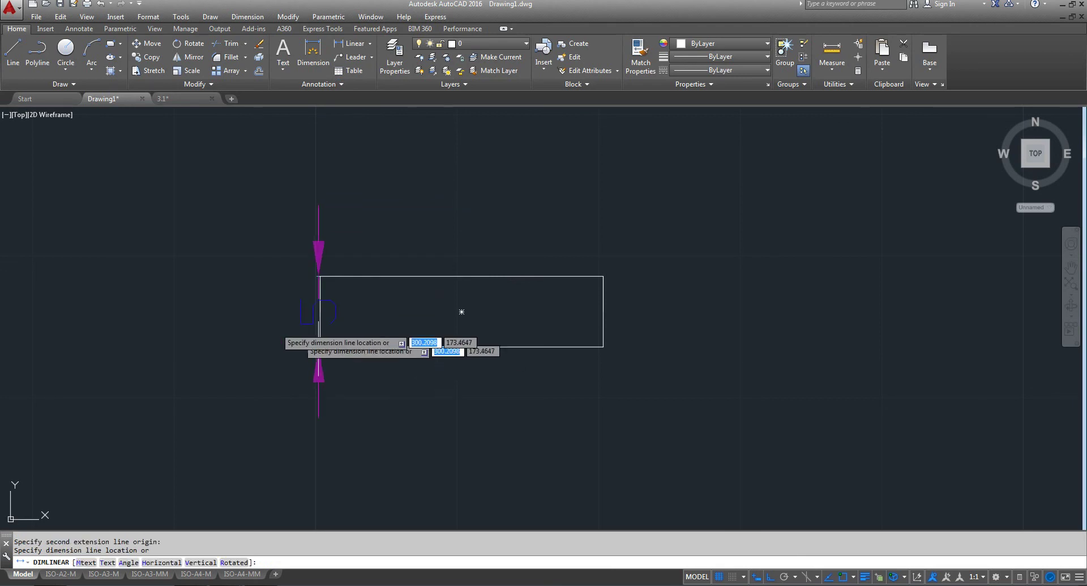
{"action": "left_click", "coordinate": [235, 318]}
{"action": "right_click", "coordinate": [382, 175]}
{"action": "left_click", "coordinate": [419, 182]}
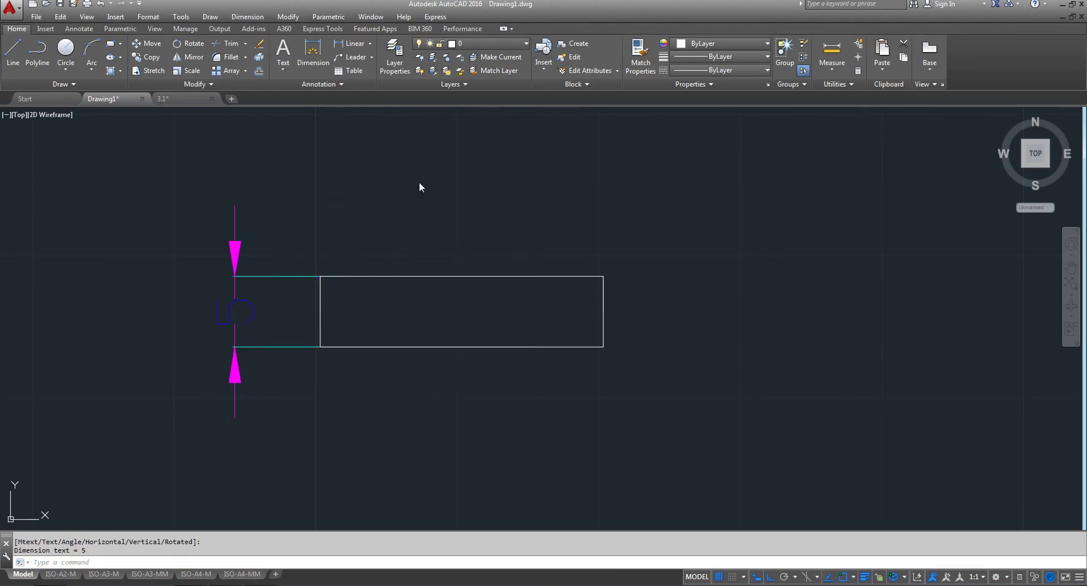
{"action": "left_click", "coordinate": [461, 312]}
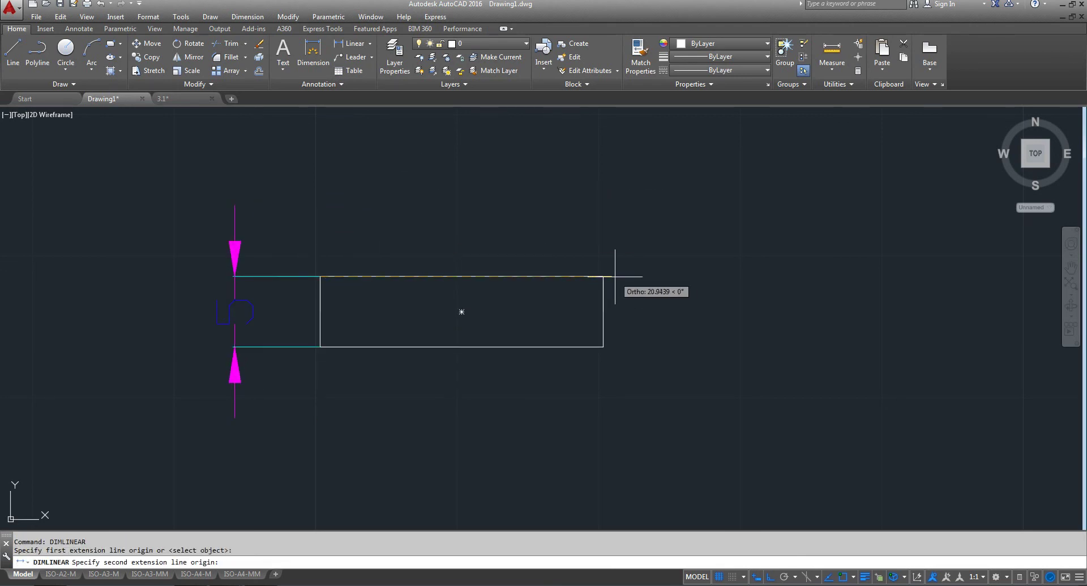
{"action": "left_click", "coordinate": [603, 276]}
{"action": "left_click", "coordinate": [554, 176]}
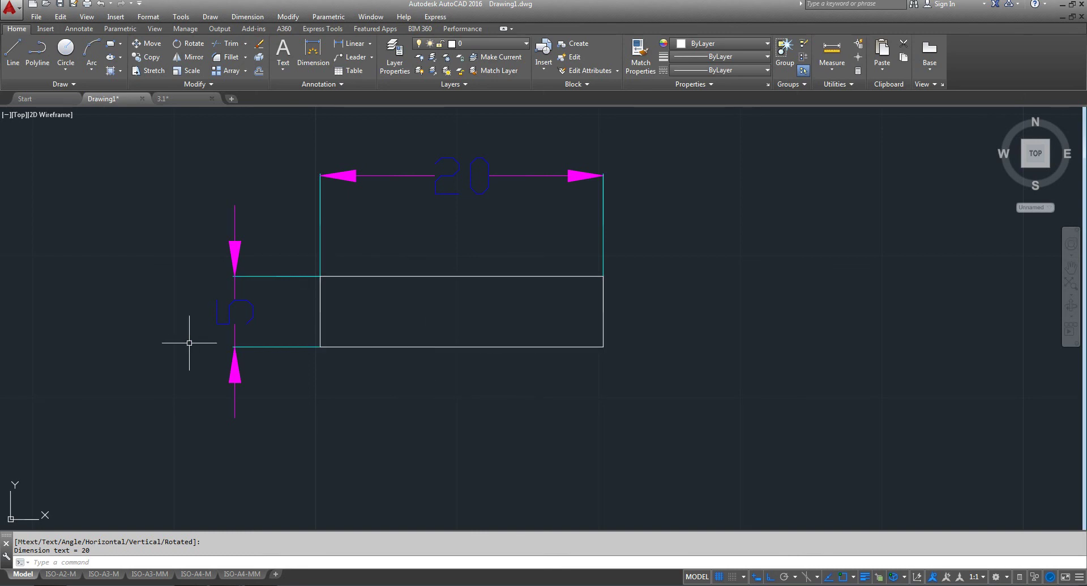
{"action": "scroll", "coordinate": [432, 290], "scroll_direction": "down", "scroll_amount": 5}
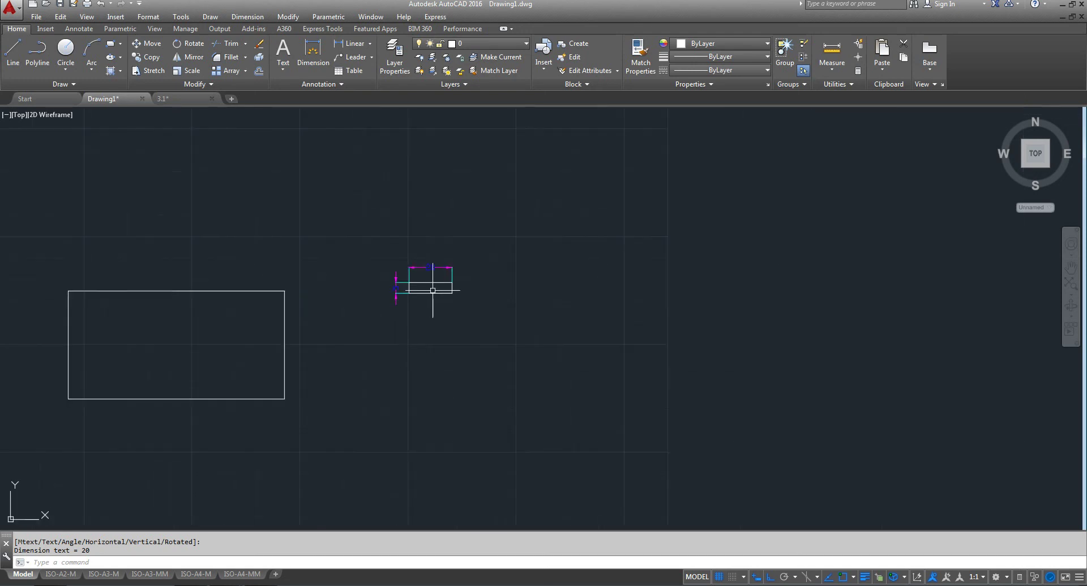
{"action": "scroll", "coordinate": [407, 295], "scroll_direction": "up", "scroll_amount": 2}
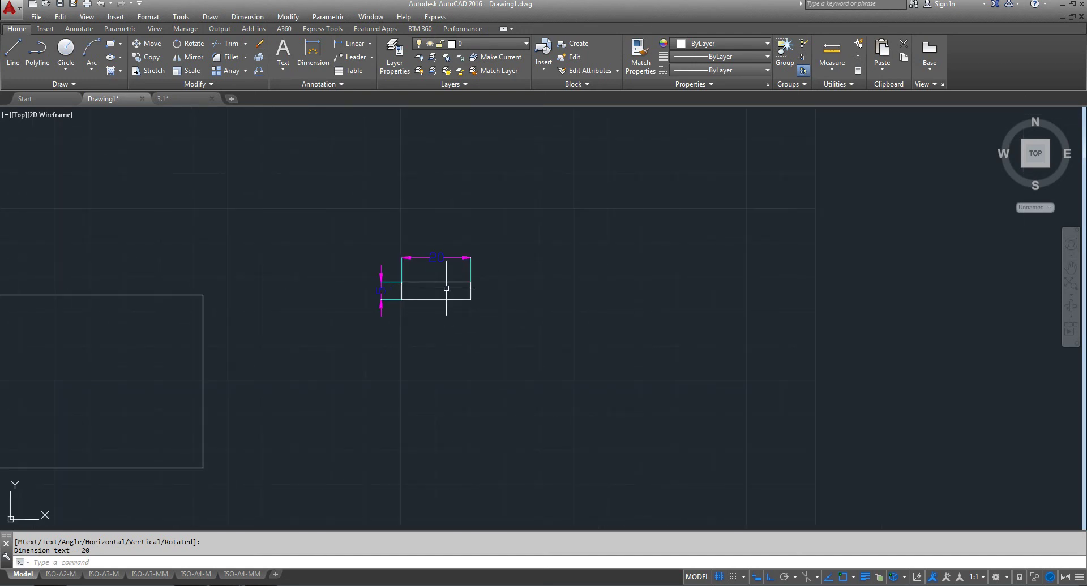
{"action": "middle_click_drag", "start_coordinate": [438, 292], "coordinate": [521, 266]}
{"action": "scroll", "coordinate": [517, 303], "scroll_direction": "down", "scroll_amount": 2}
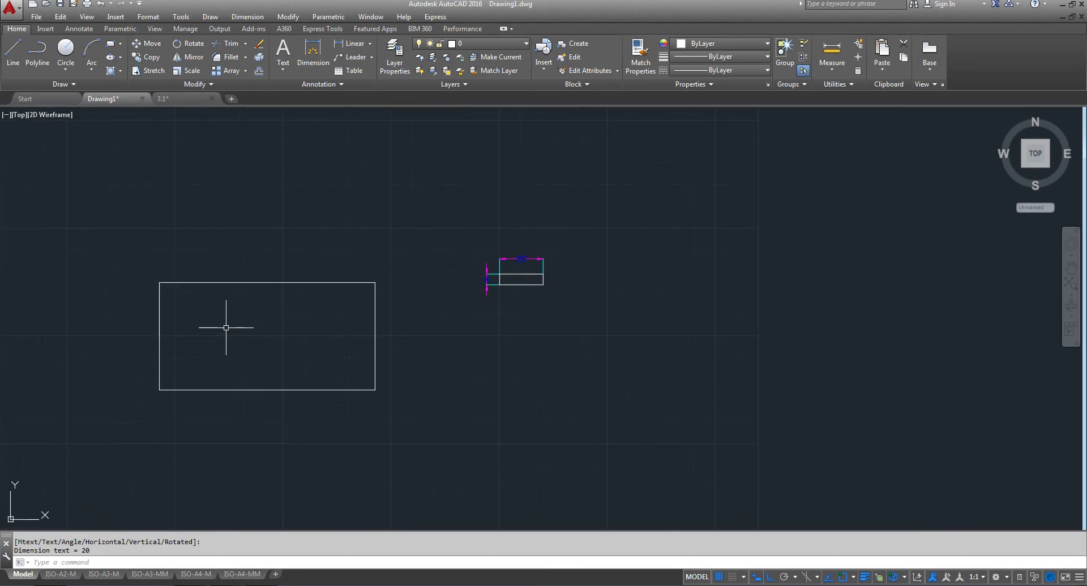
{"action": "middle_click_drag", "start_coordinate": [226, 328], "coordinate": [268, 331]}
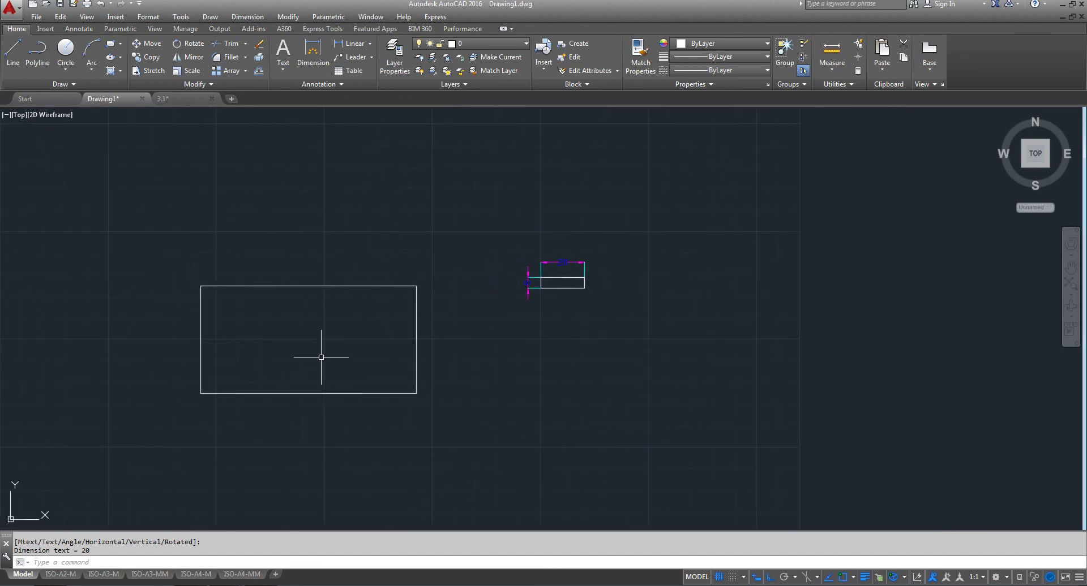
{"action": "middle_click_drag", "start_coordinate": [556, 329], "coordinate": [537, 328]}
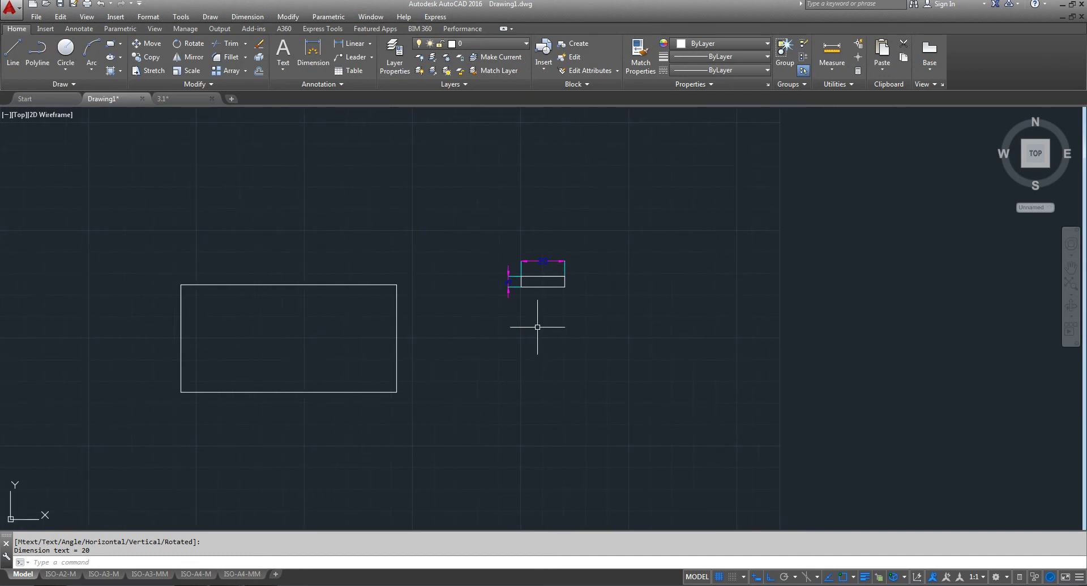